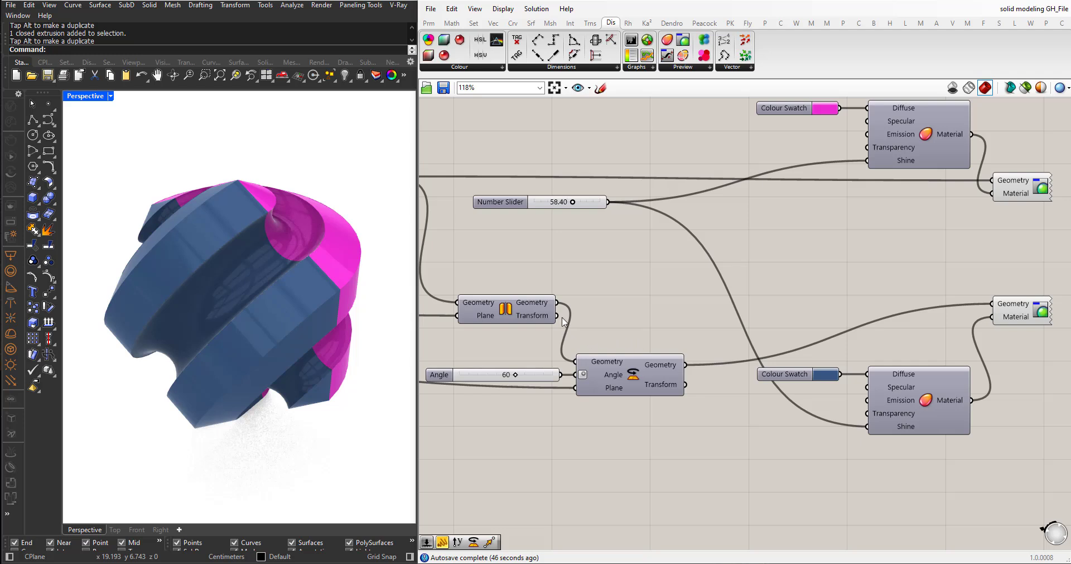
- Feed the mirrored geometry into the lower Custom Preview and wire the pink swatch to its diffuse
left_click_drag(556, 303, 992, 303)
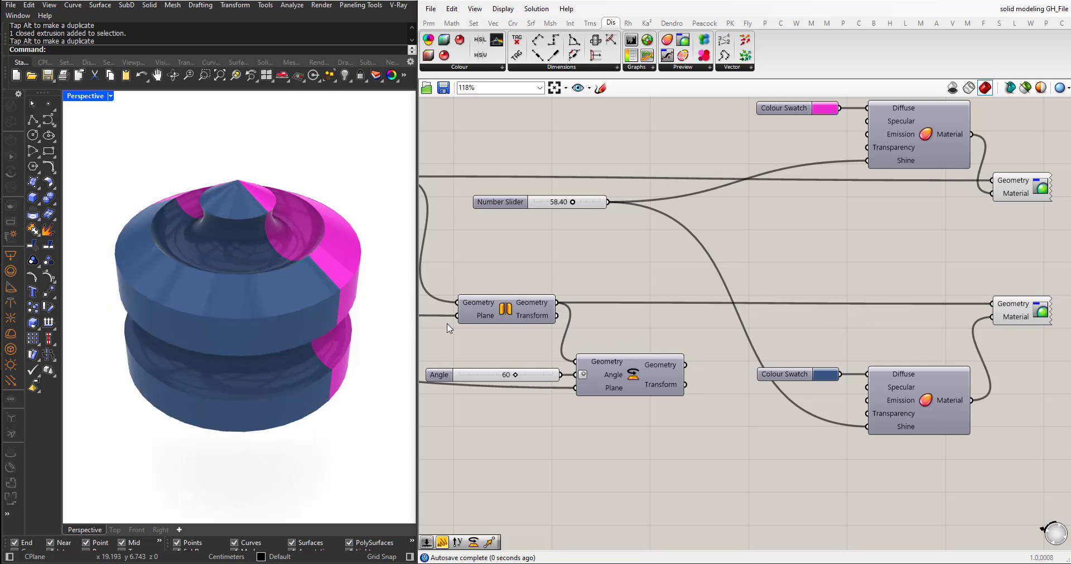
right_click_drag(289, 272, 301, 318)
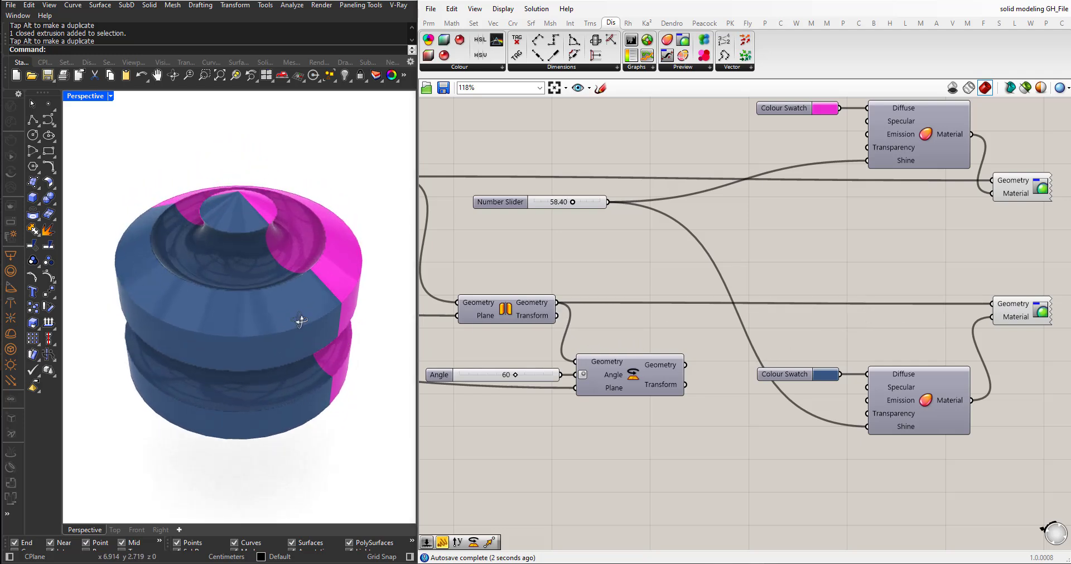
left_click_drag(840, 107, 879, 373)
right_click_drag(295, 313, 333, 329)
- Switch the lower preview to the rotated geometry and colour its diffuse with the blue swatch
left_click_drag(685, 364, 992, 303)
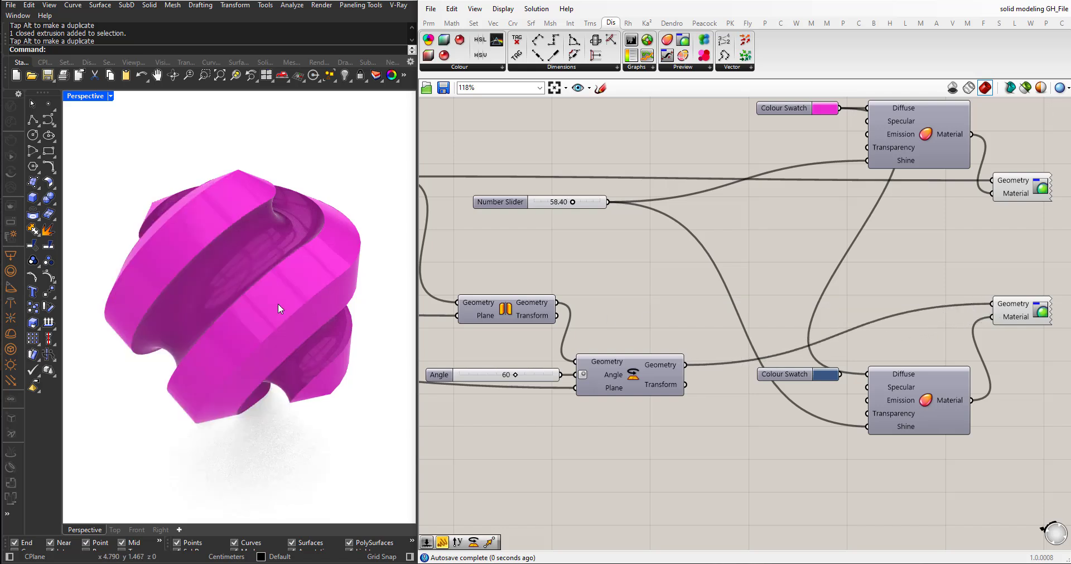
right_click_drag(279, 306, 288, 302)
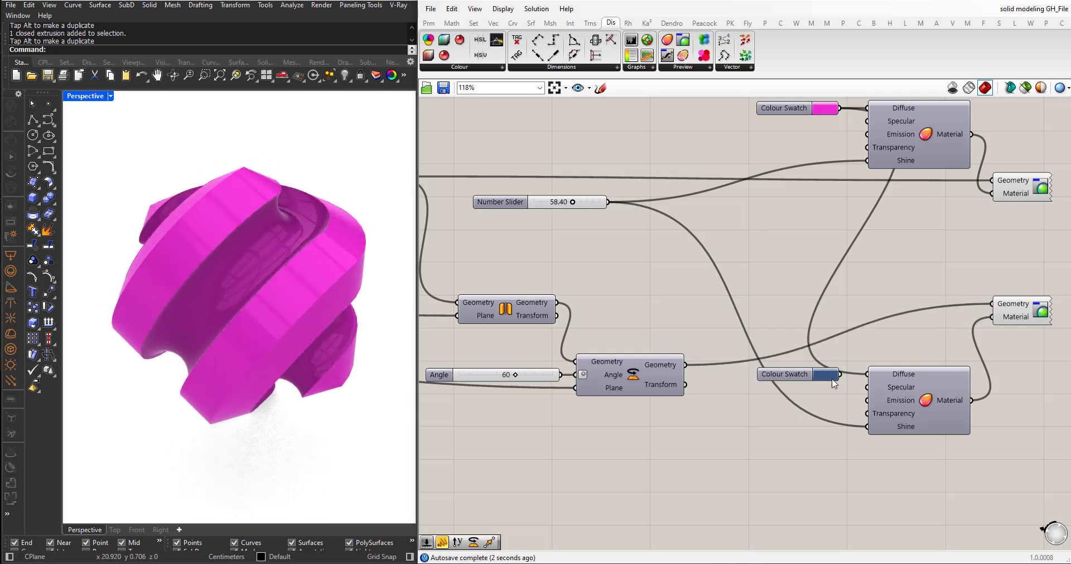
left_click_drag(840, 374, 866, 373)
- Drag the groove Radius slider to 3.02, then up to 5.46
scroll(844, 399, "down", 5)
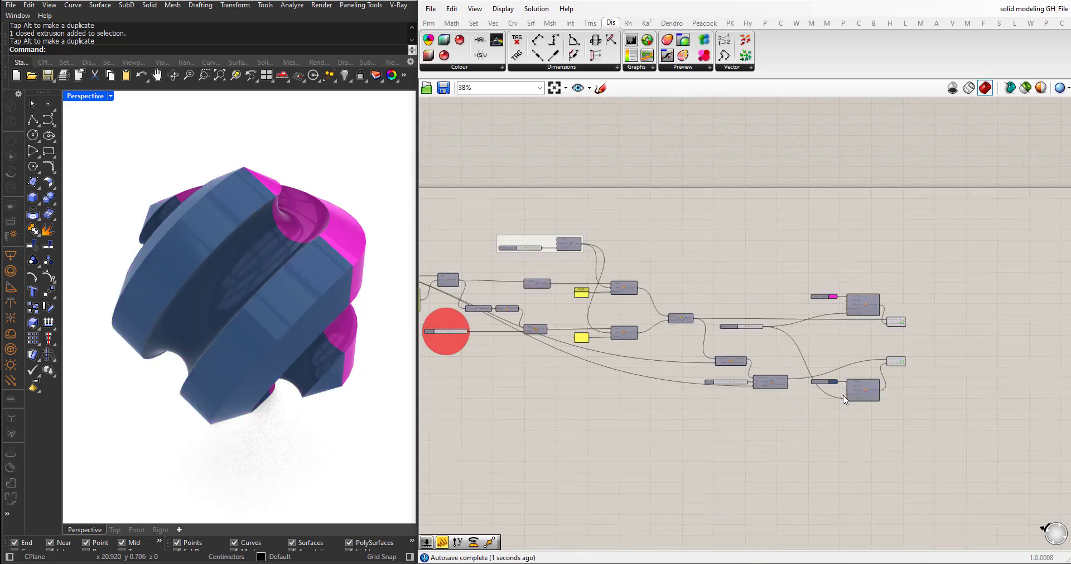
scroll(518, 384, "up", 7)
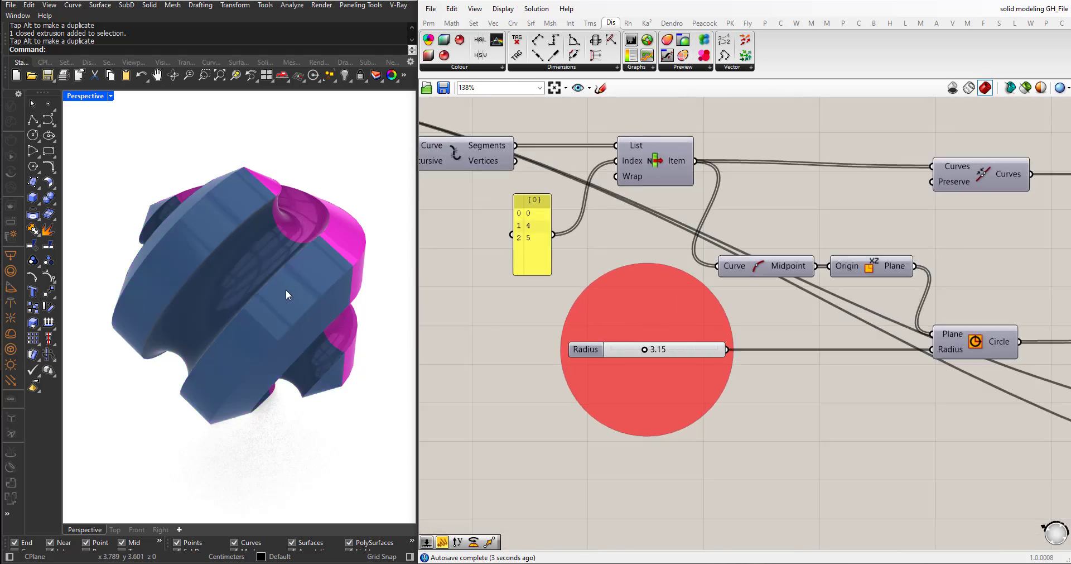
mouse_move(288, 294)
right_mouse_down()
mouse_move(294, 310)
mouse_move(266, 280)
mouse_move(294, 276)
right_mouse_up()
scroll(652, 368, "up", 3)
left_click_drag(640, 337, 659, 347)
mouse_move(272, 309)
right_mouse_down()
mouse_move(313, 296)
mouse_move(265, 299)
right_mouse_up()
left_click_drag(659, 340, 680, 340)
mouse_move(217, 300)
right_mouse_down()
mouse_move(267, 249)
mouse_move(229, 296)
right_mouse_up()
scroll(578, 350, "down", 8)
scroll(584, 360, "up", 5)
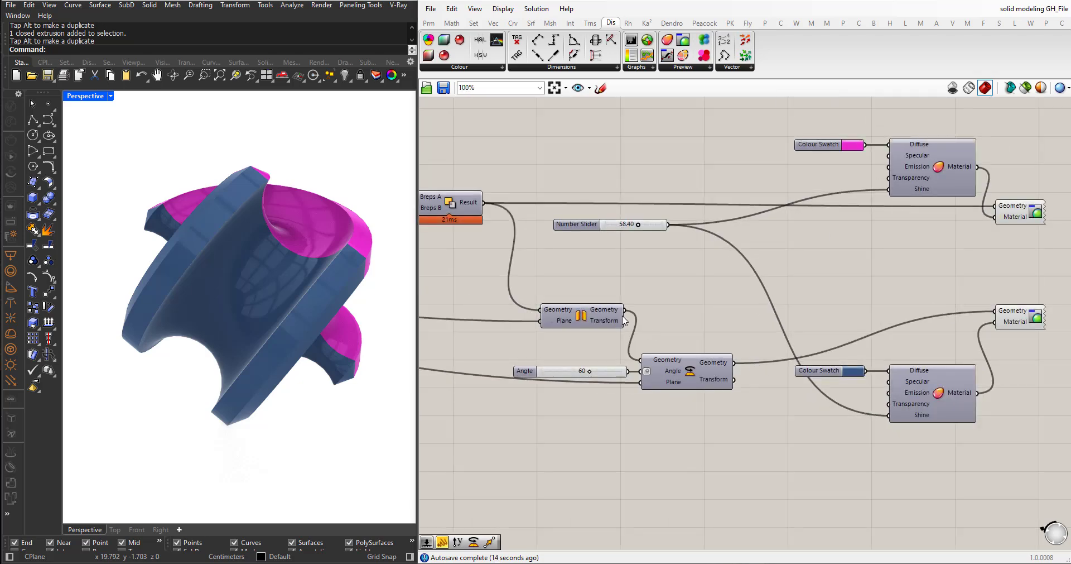
- Preview the mirrored spool in the lower Custom Preview, then switch back to the rotated geometry
left_click_drag(625, 310, 991, 317)
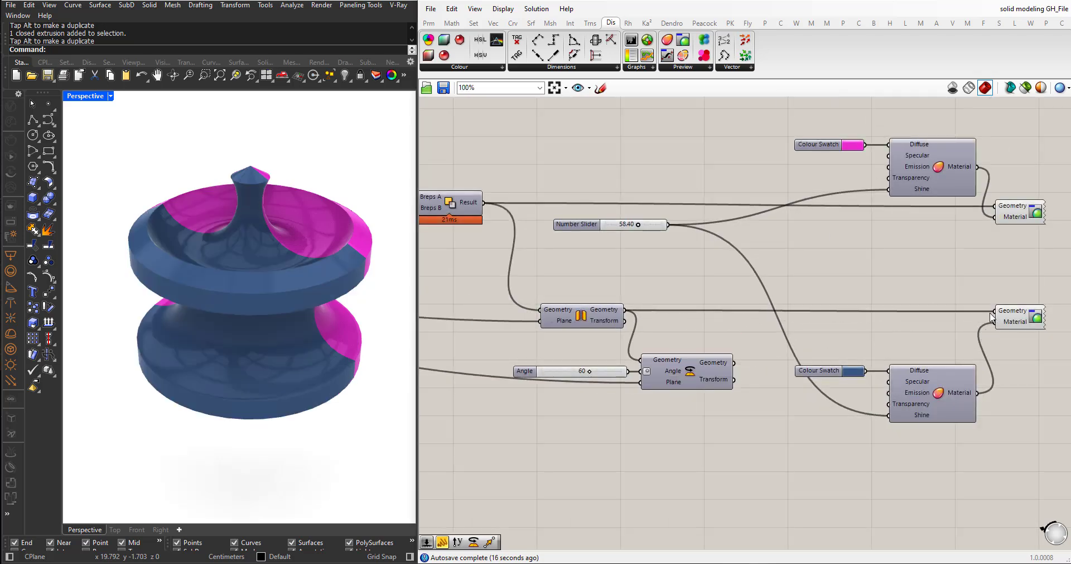
mouse_move(279, 290)
right_mouse_down()
mouse_move(276, 226)
mouse_move(293, 284)
right_mouse_up()
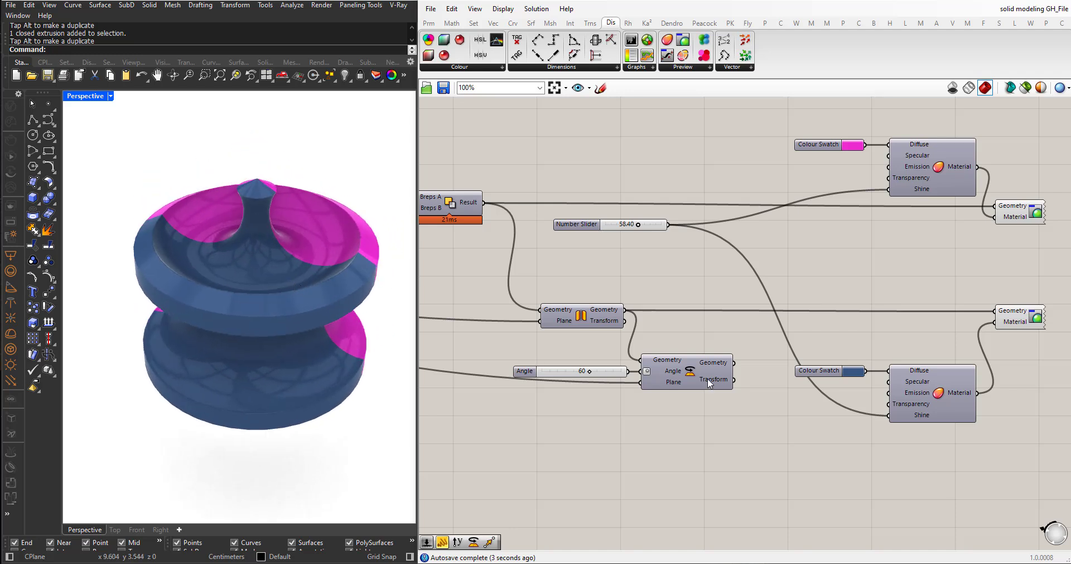
left_click_drag(735, 363, 995, 310)
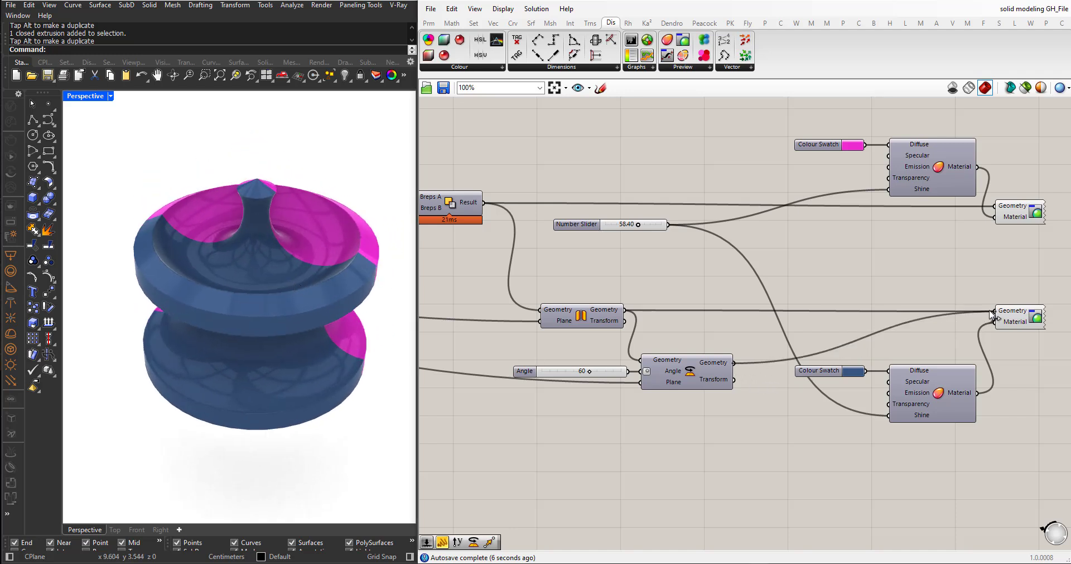
scroll(837, 369, "down", 3)
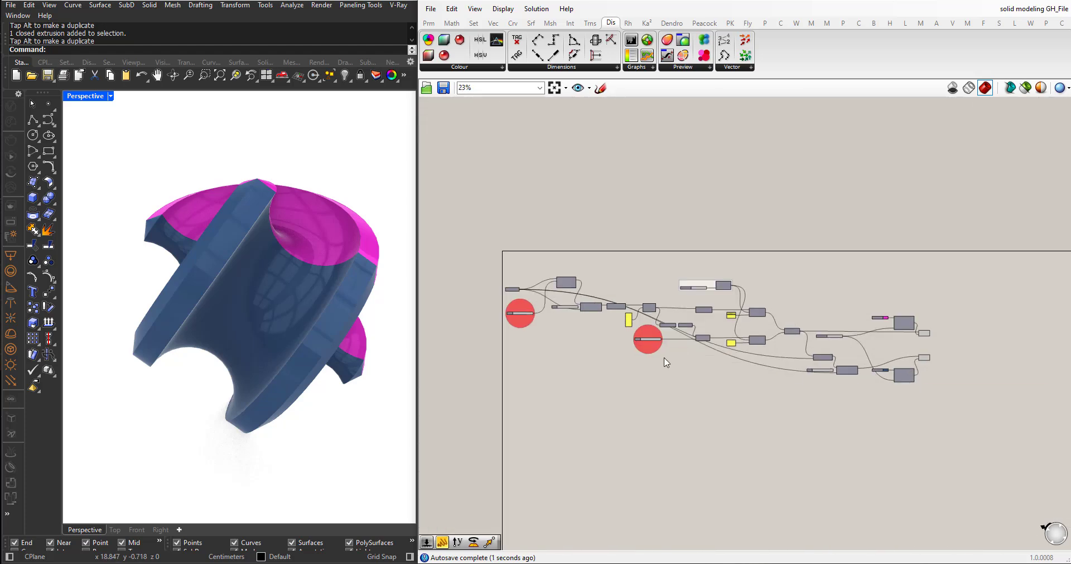
- Drag the groove Radius slider back down to 3.15
scroll(639, 324, "up", 5)
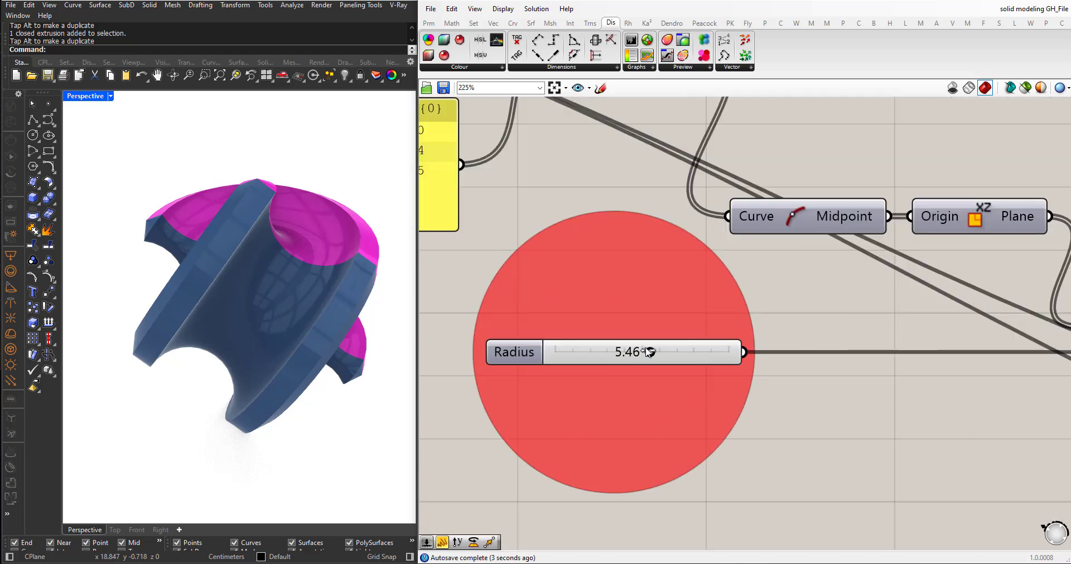
left_click_drag(649, 351, 608, 350)
scroll(614, 352, "down", 6)
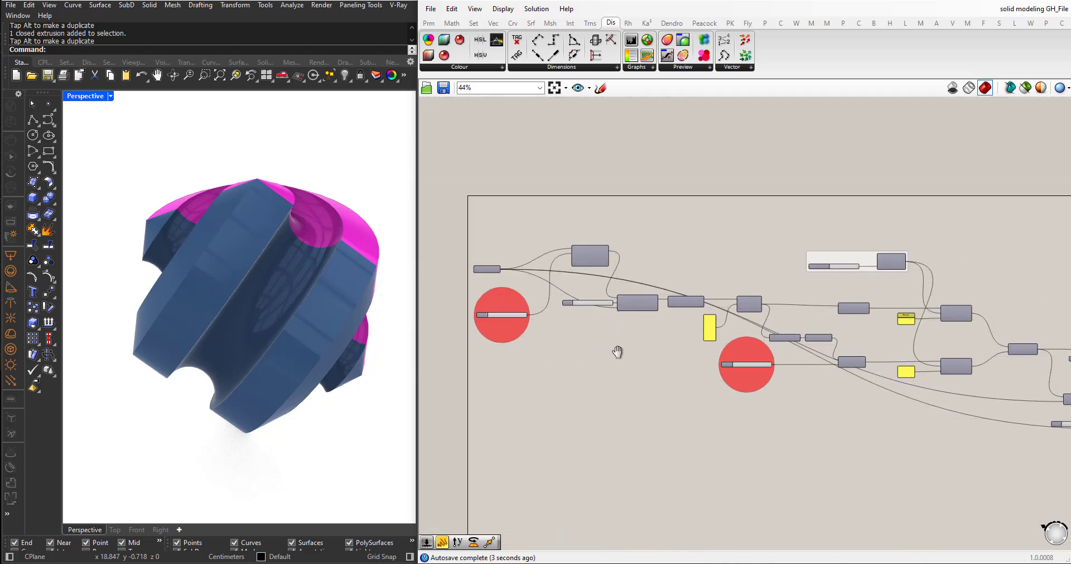
scroll(571, 327, "up", 3)
right_click_drag(290, 285, 253, 306)
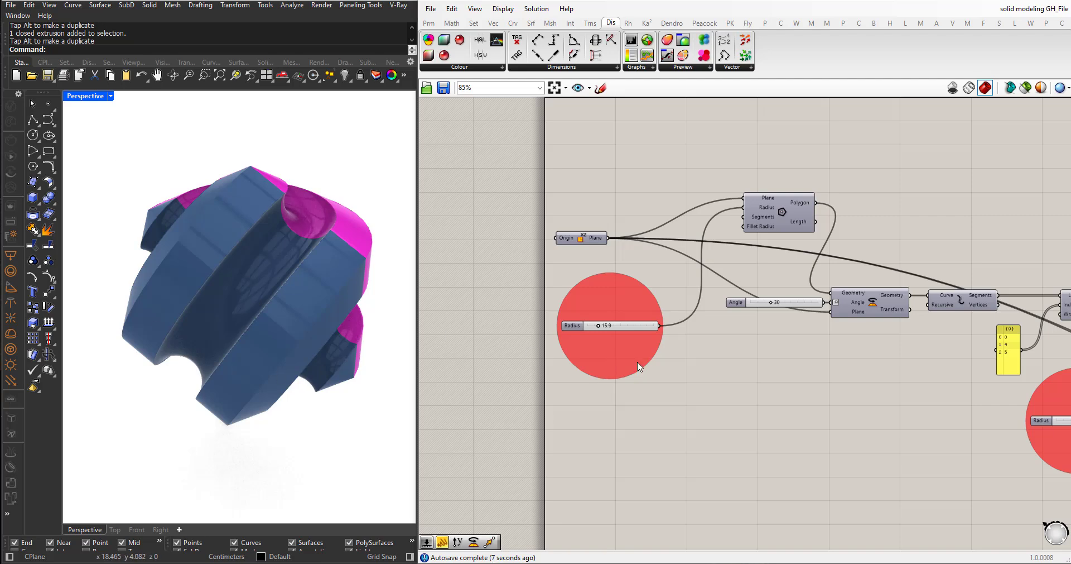
- Shrink the hexagon Polygon Radius slider to about 9.1
scroll(592, 313, "up", 4)
mouse_move(599, 342)
left_mouse_down()
mouse_move(589, 343)
mouse_move(603, 343)
left_mouse_up()
scroll(234, 333, "up", 2)
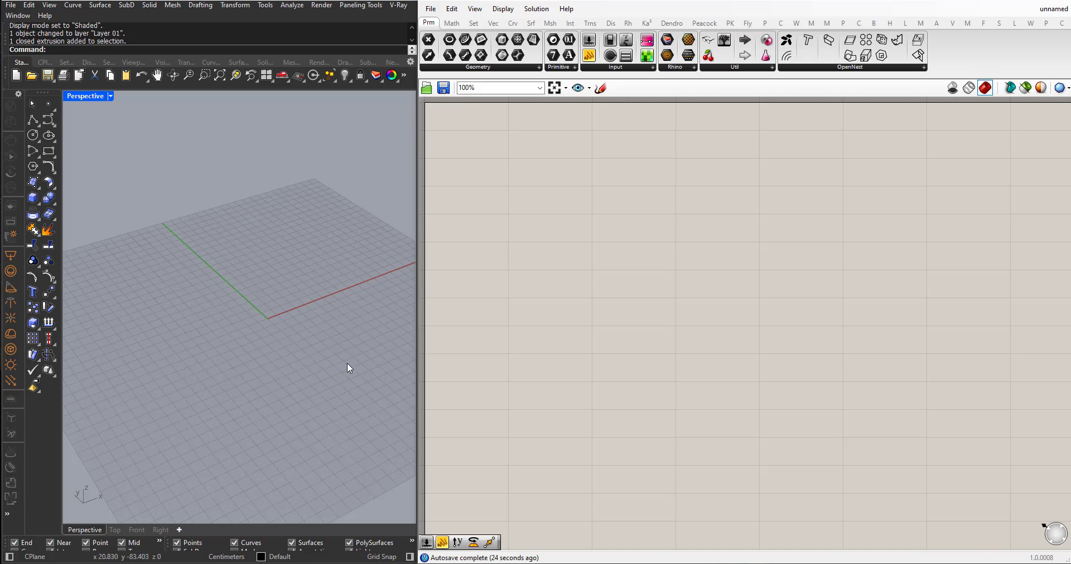
- Place a Polygon component from Curve > Primitive on the canvas
right_click_drag(347, 363, 333, 365)
left_click(513, 23)
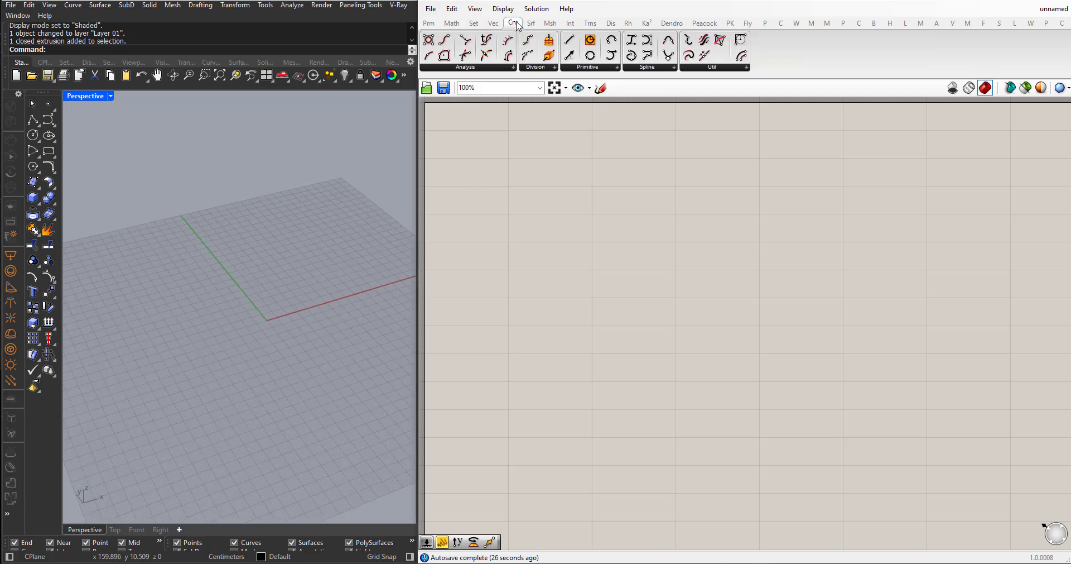
left_click(588, 67)
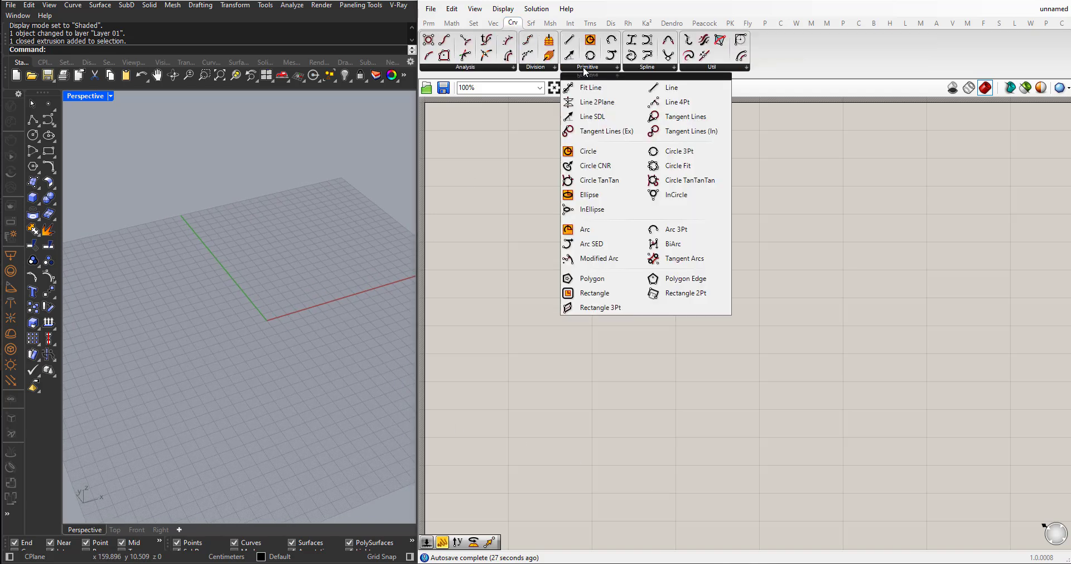
left_click(592, 277)
left_click(602, 254)
scroll(271, 315, "up", 10)
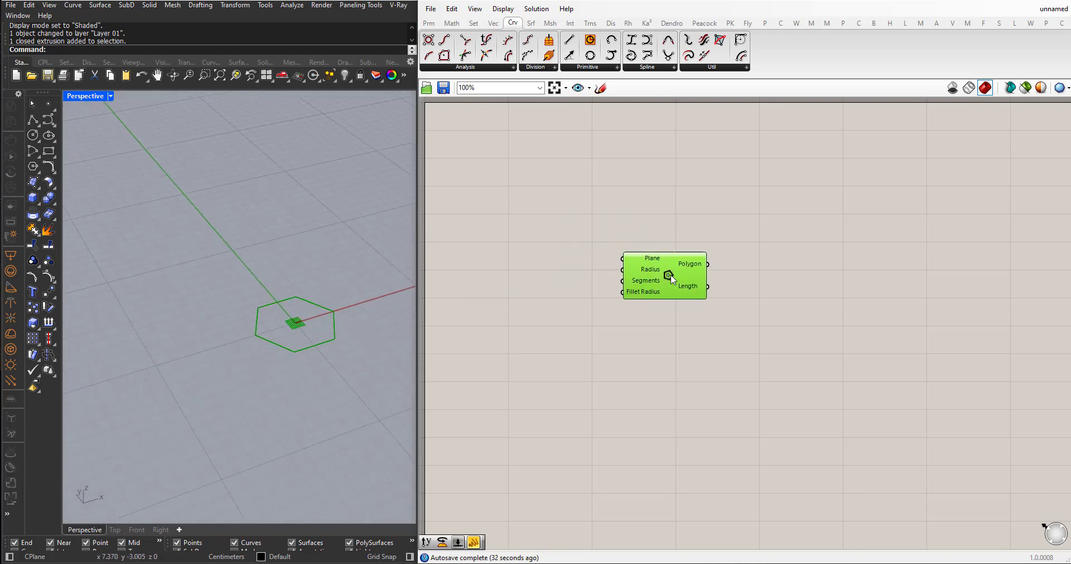
left_click_drag(582, 271, 650, 288)
left_click(548, 331)
- Add an XZ Plane via search 'xz', wire it to the Polygon's Plane, and hide its preview
double_click(547, 331)
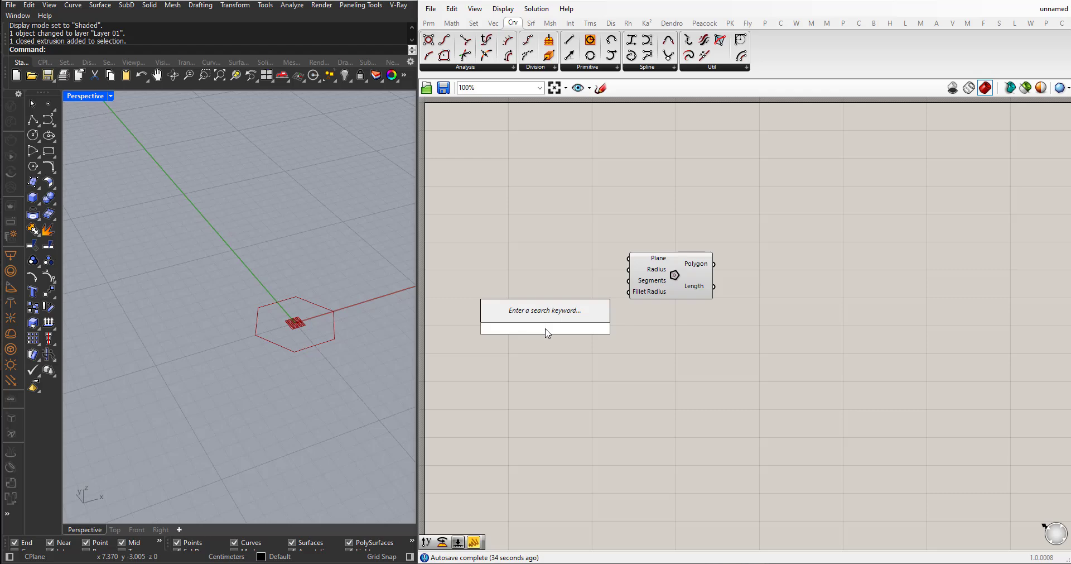
type("xz")
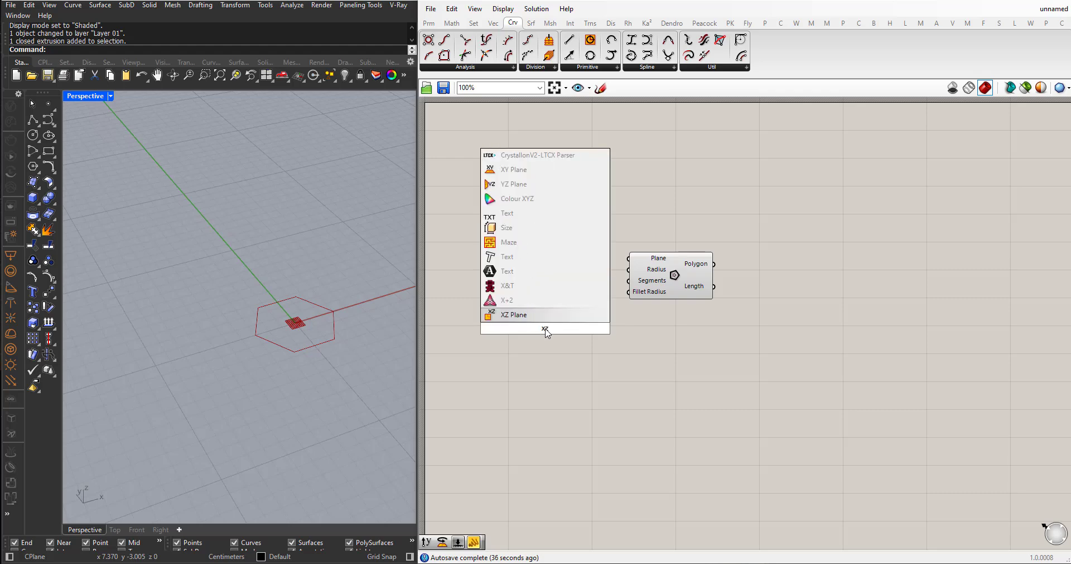
key("Return")
left_click_drag(547, 333, 629, 258)
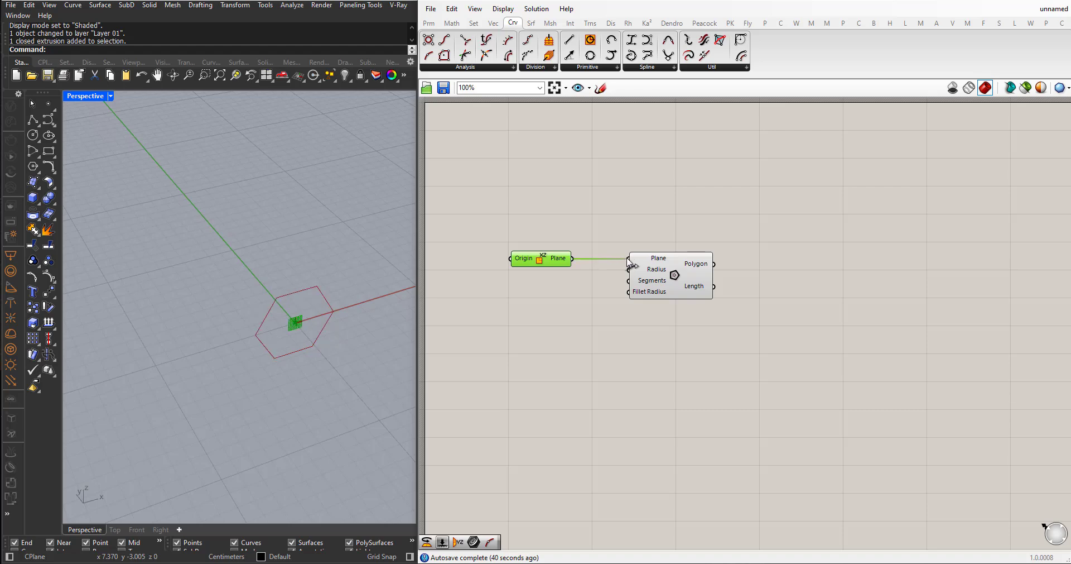
mouse_move(547, 266)
left_mouse_down()
mouse_move(566, 267)
mouse_move(523, 219)
left_mouse_up()
middle_click(534, 224)
left_click(569, 189)
right_click_drag(315, 273, 338, 293)
- Add a Number Slider, wire it into the Polygon's Radius, and set it to 13.000
double_click(556, 390)
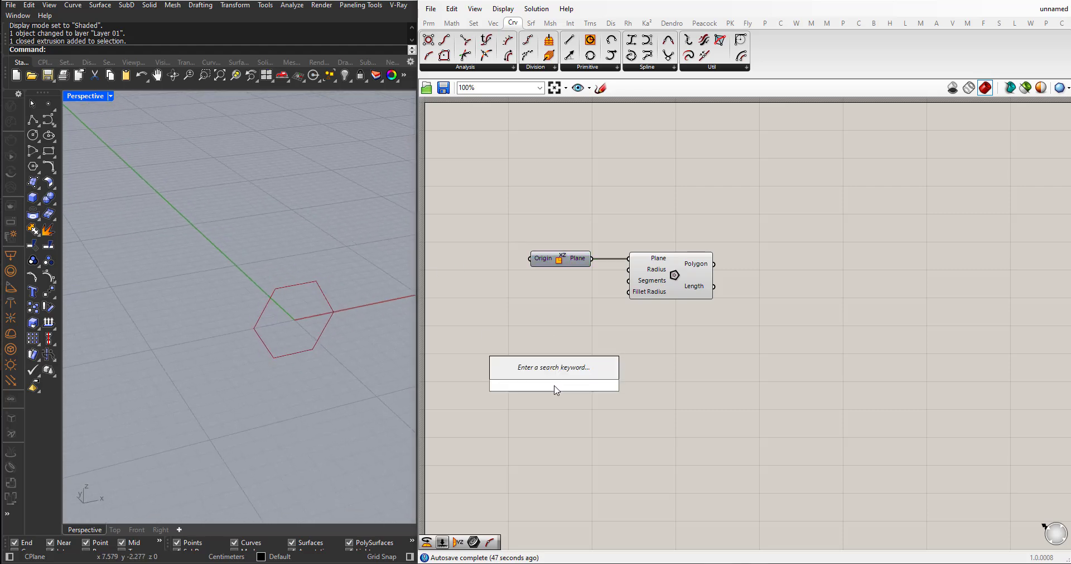
type("1")
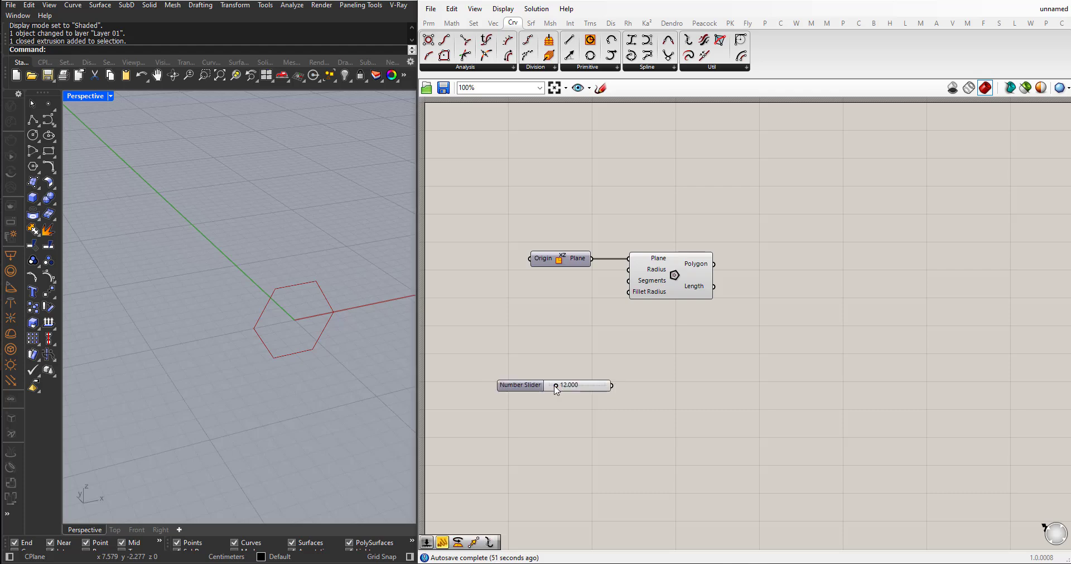
key("Return")
left_click_drag(533, 385, 498, 277)
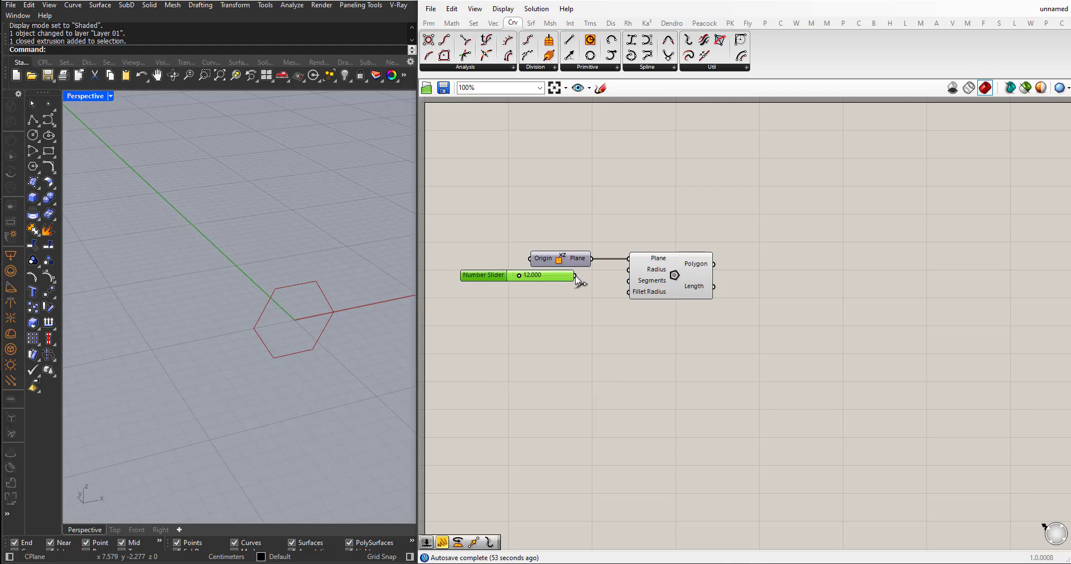
left_click_drag(575, 275, 629, 269)
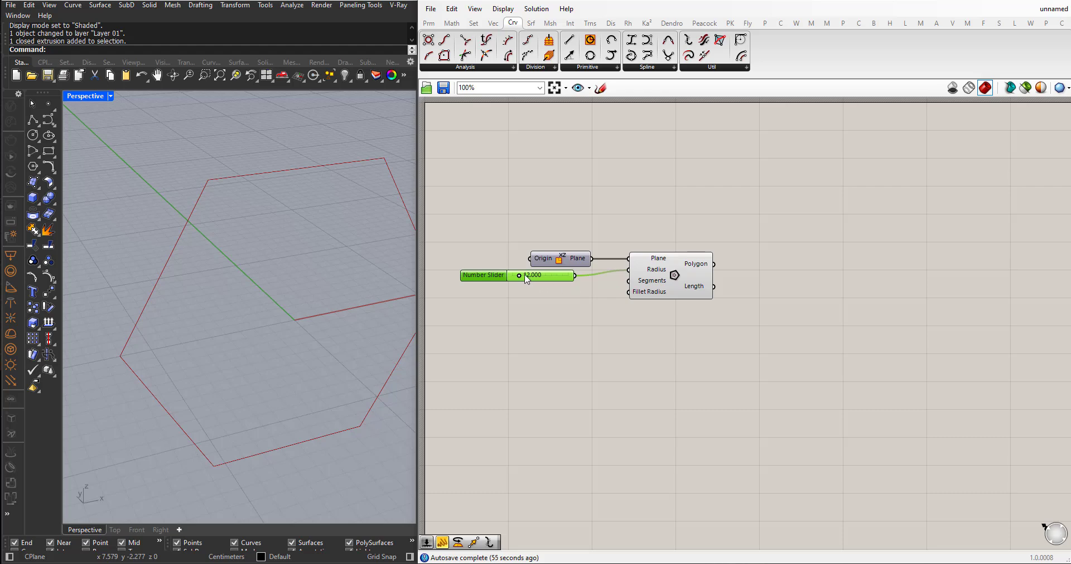
left_click_drag(521, 278, 519, 275)
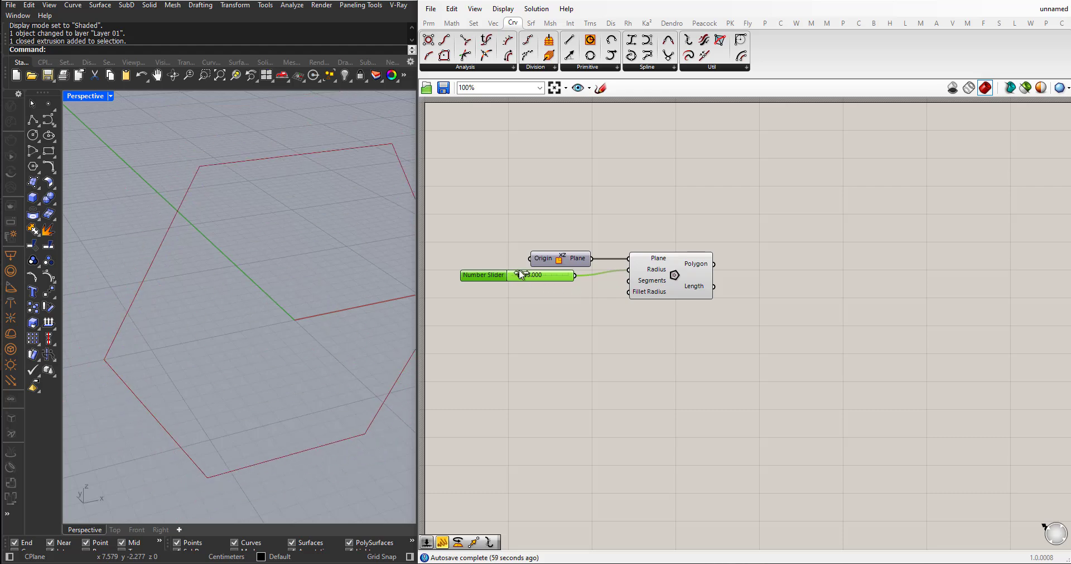
scroll(313, 335, "down", 2)
scroll(271, 309, "down", 2)
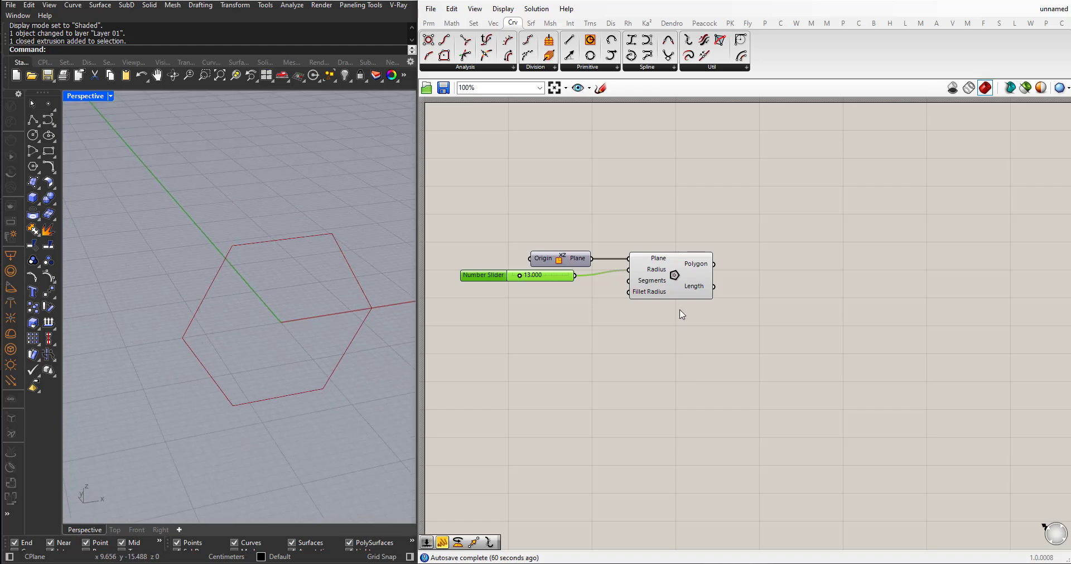
mouse_move(330, 323)
right_mouse_down()
mouse_move(307, 314)
mouse_move(328, 311)
right_mouse_up()
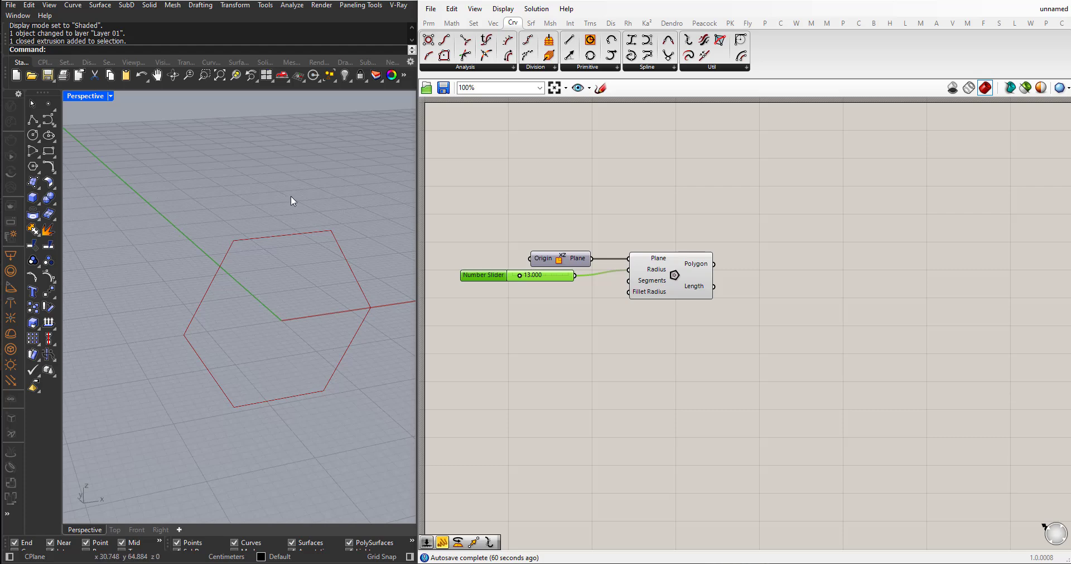
right_click_drag(290, 196, 326, 281)
- Add a Rotate component with Angle in degrees, fed by the Polygon and the XZ plane
double_click(766, 331)
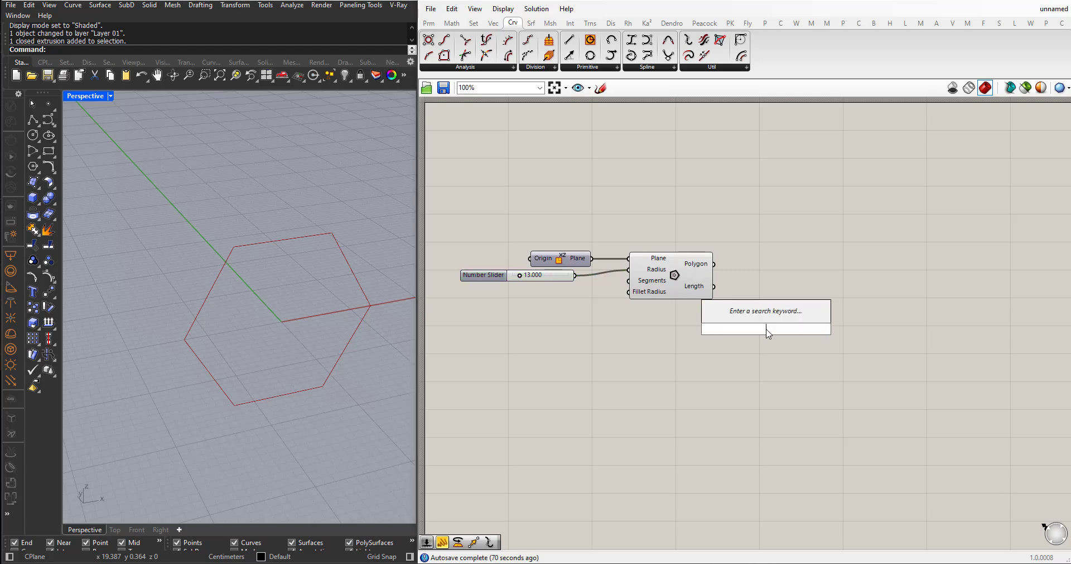
type("rotate")
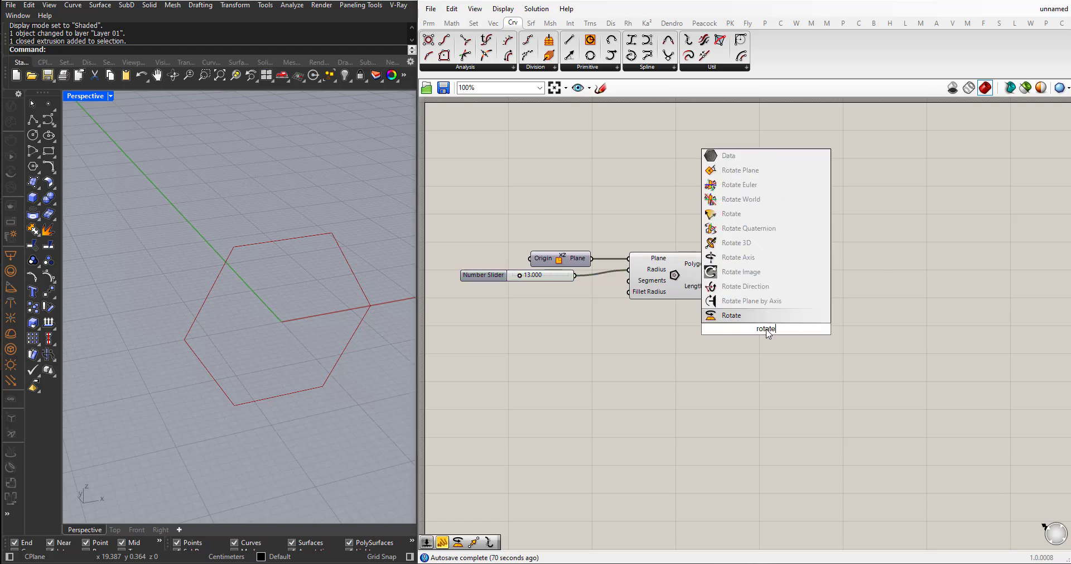
left_click(762, 316)
left_click_drag(762, 325, 799, 306)
right_click(780, 304)
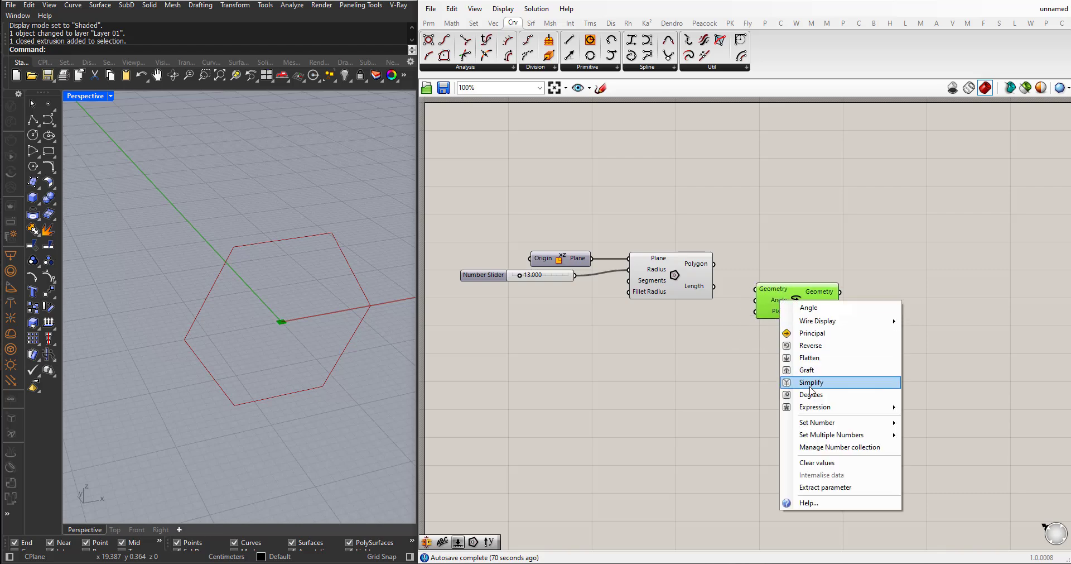
left_click(806, 406)
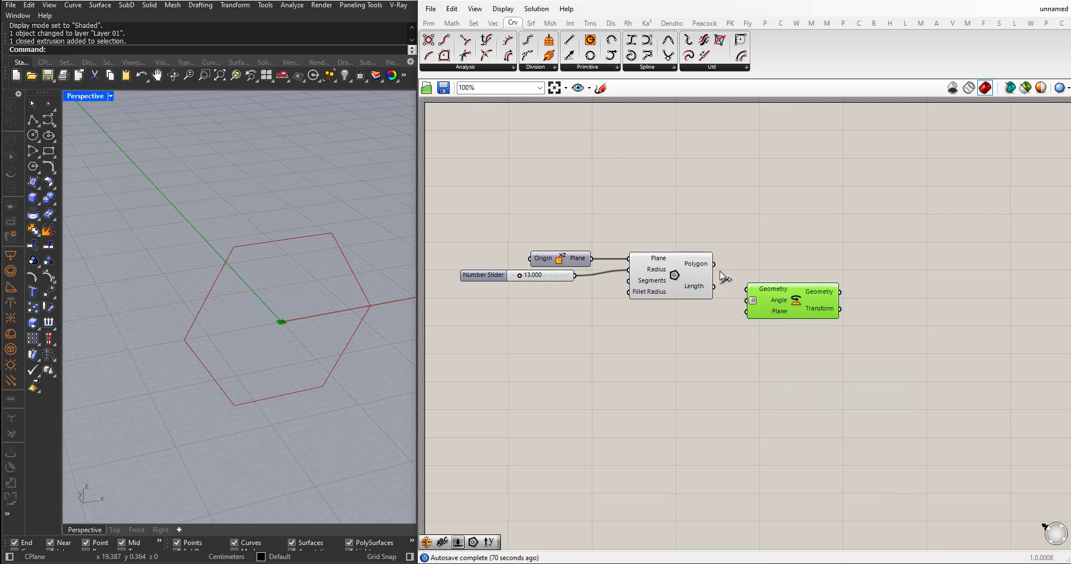
left_click_drag(724, 275, 790, 333)
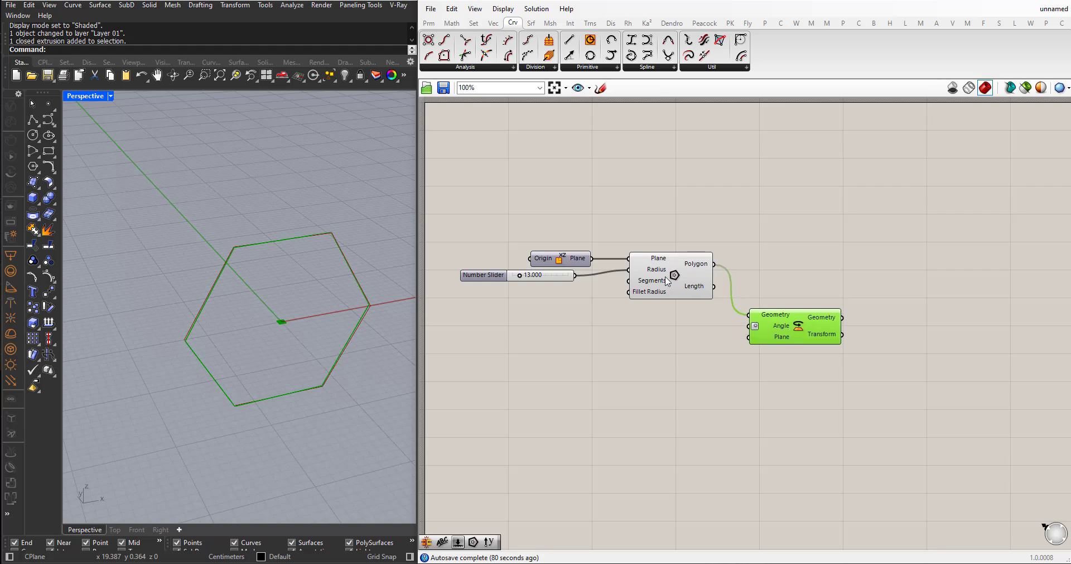
left_click_drag(666, 279, 678, 288)
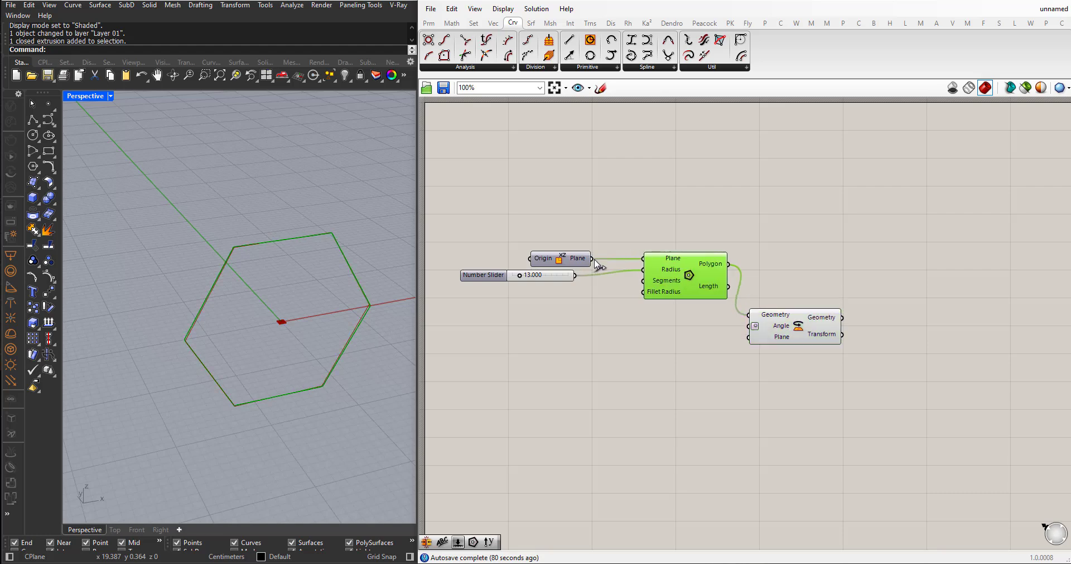
left_click_drag(596, 266, 750, 347)
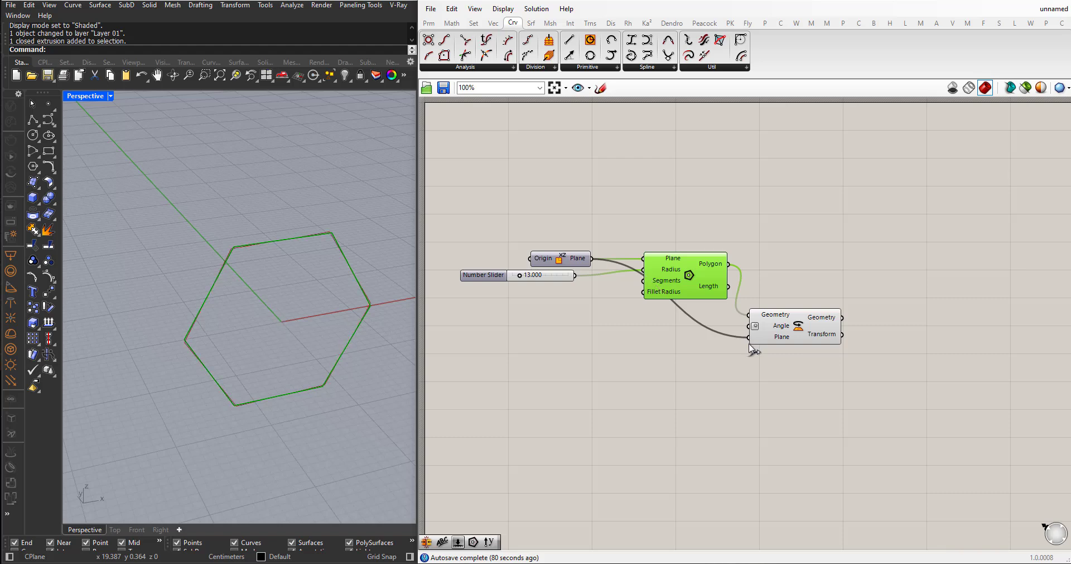
- Drive the rotation angle with a slider set to 30 and hide the original Polygon's preview
double_click(622, 372)
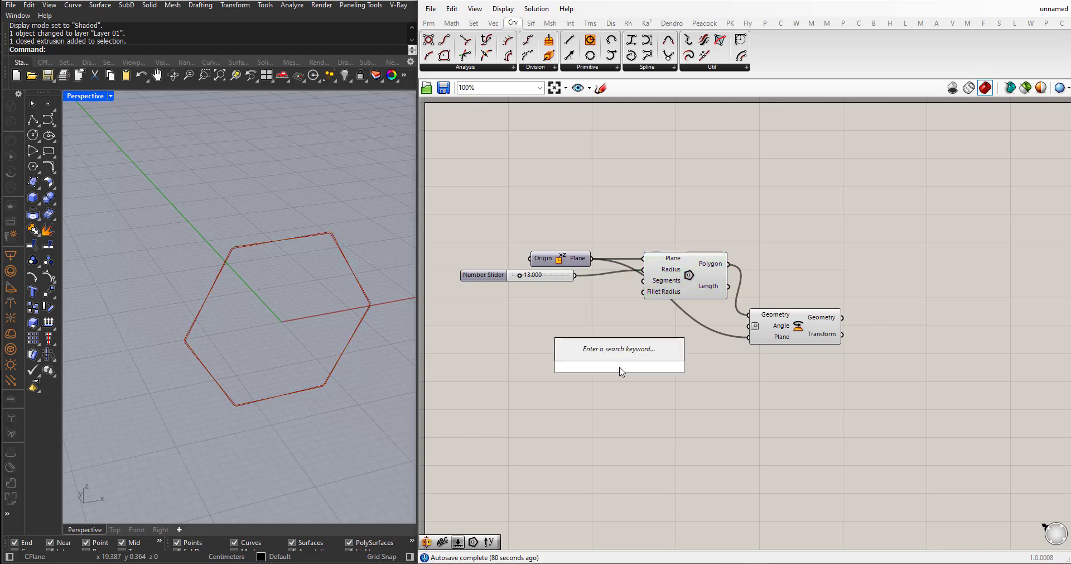
type("30")
key("Return")
left_click_drag(601, 369, 609, 331)
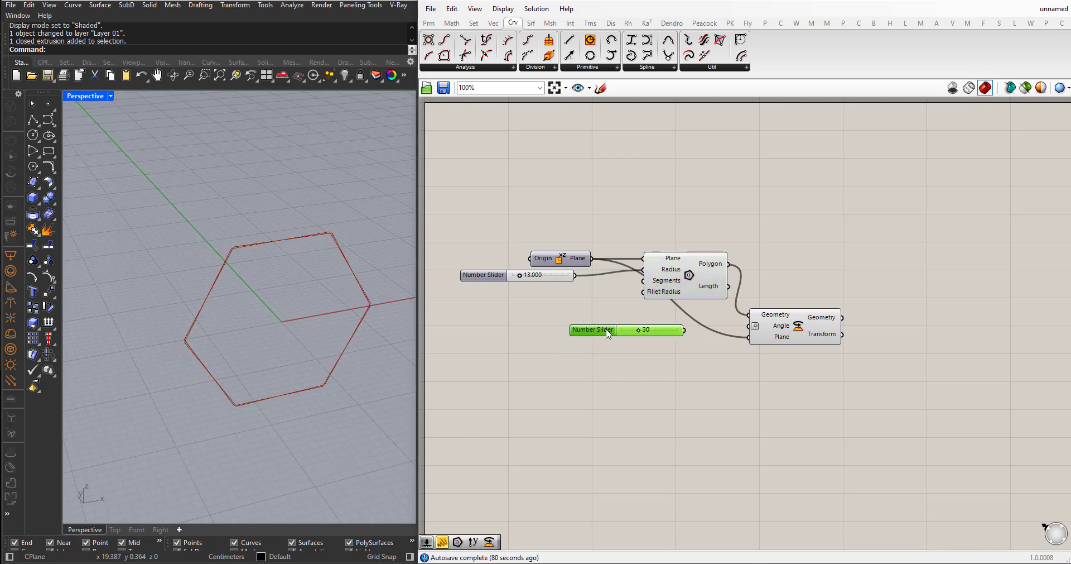
left_click_drag(685, 330, 749, 326)
left_click(707, 260)
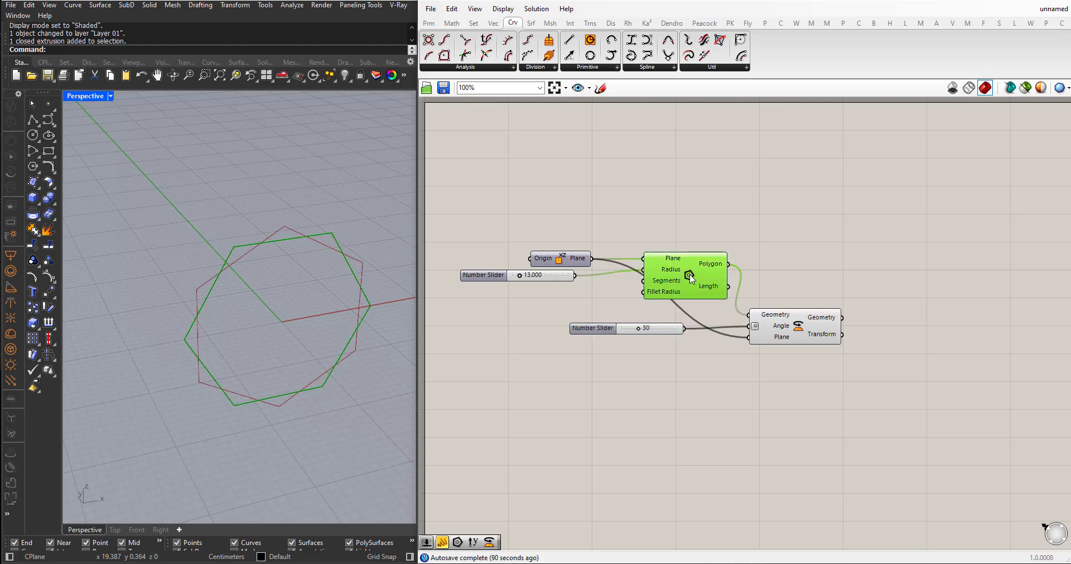
key("space")
left_click(724, 239)
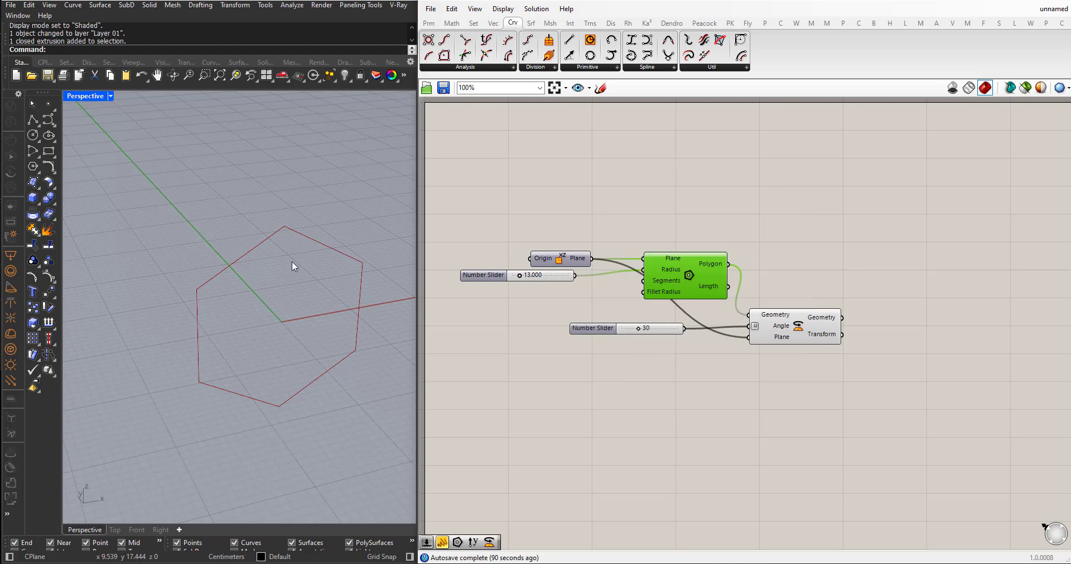
- Orbit the viewport to a higher angle and nudge the angle slider slightly
right_click_drag(293, 260, 246, 239)
scroll(245, 238, "down", 3)
scroll(256, 279, "up", 2)
scroll(640, 309, "down", 1)
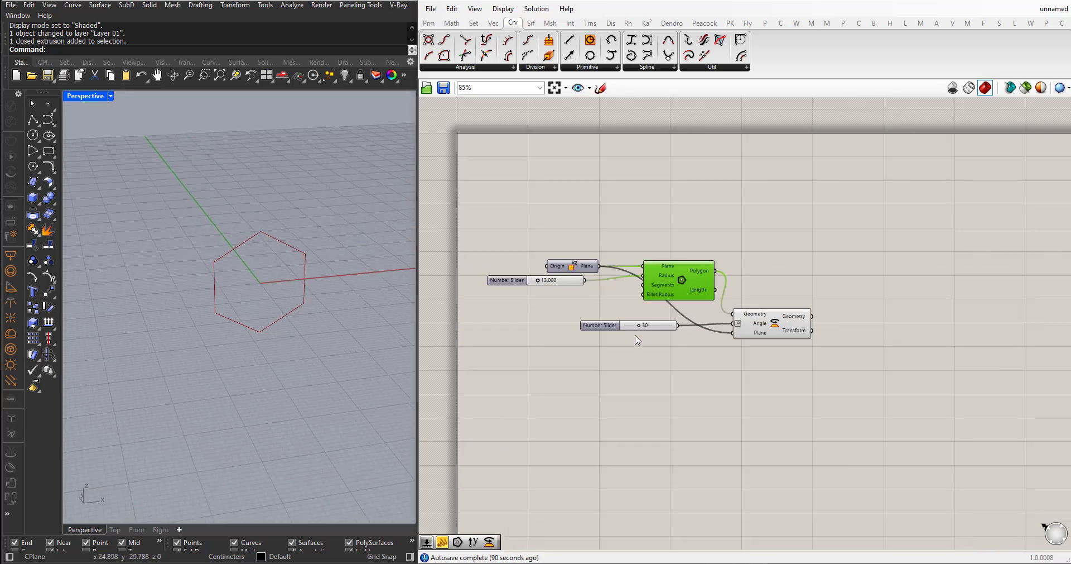
left_click_drag(608, 328, 606, 326)
scroll(564, 330, "down", 1)
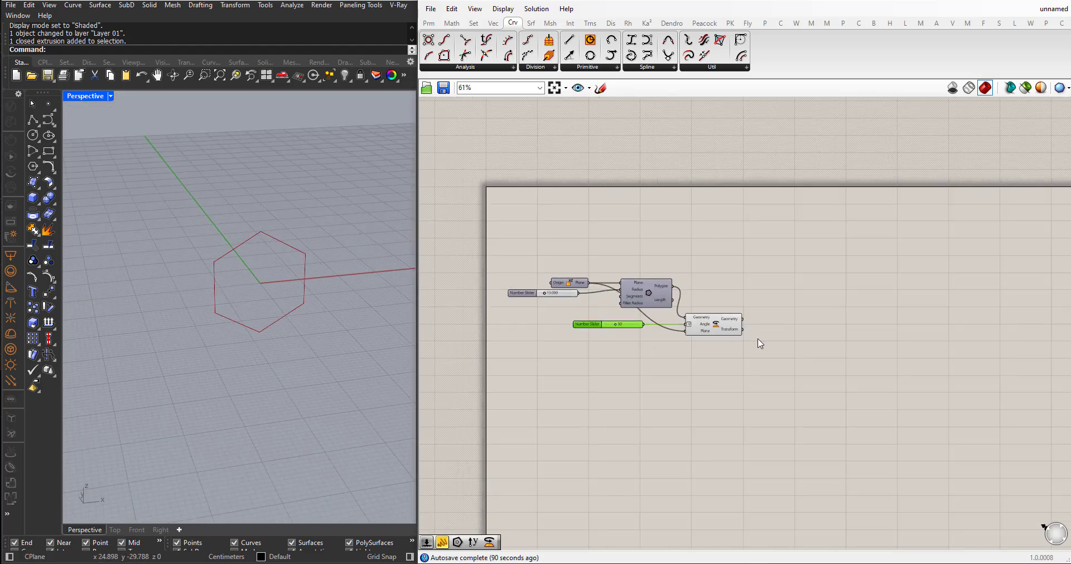
scroll(753, 338, "up", 1)
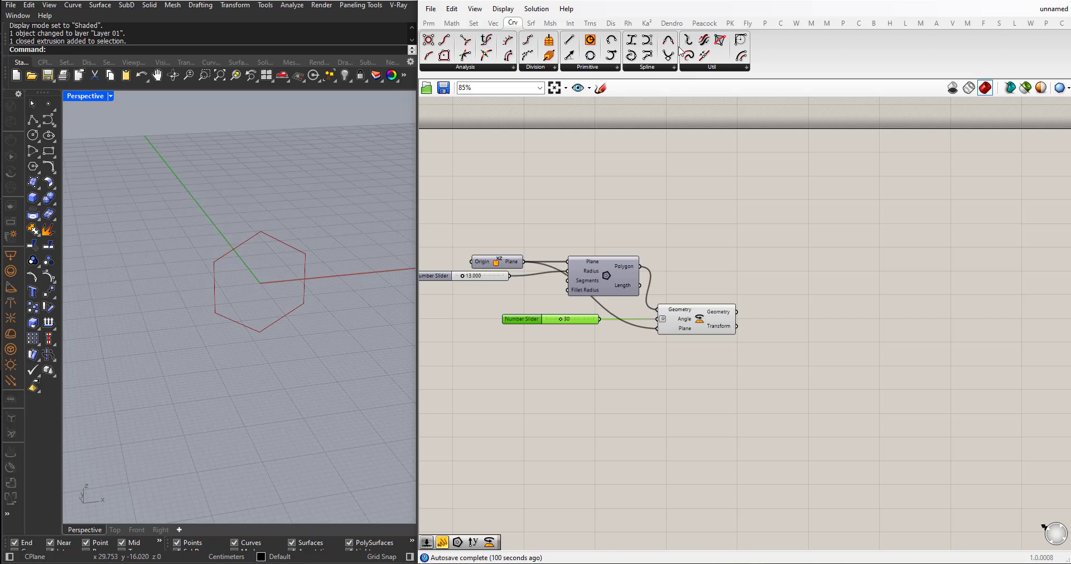
- Add an Explode component from Curve > Util and feed it Rotate's Geometry output
mouse_move(688, 40)
left_mouse_down()
mouse_move(810, 344)
mouse_move(810, 326)
mouse_move(776, 317)
mouse_move(801, 316)
left_mouse_up()
left_click(809, 322)
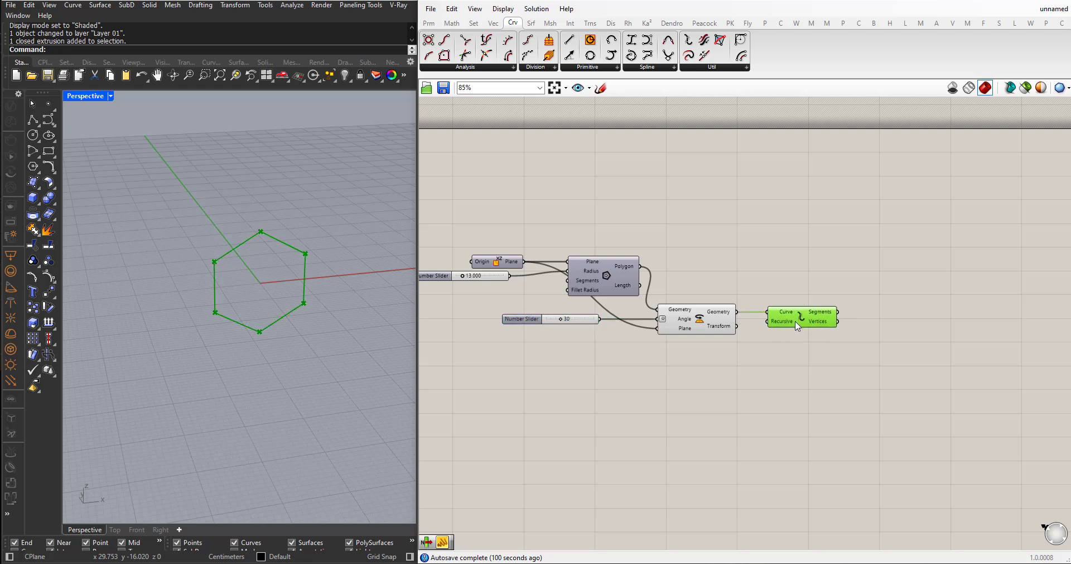
left_click_drag(705, 373, 673, 283)
middle_click(673, 282)
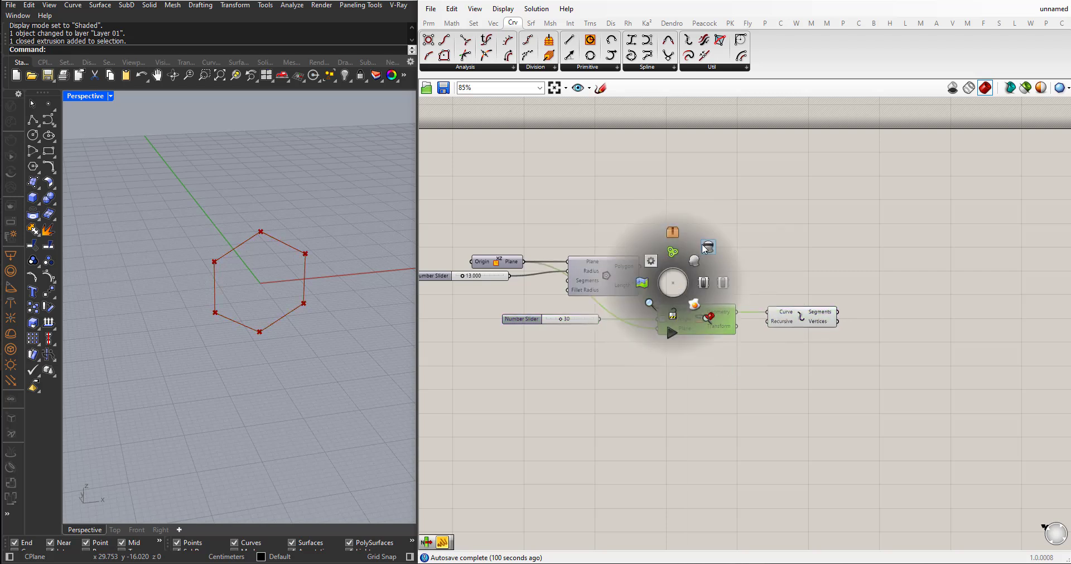
scroll(266, 290, "up", 5)
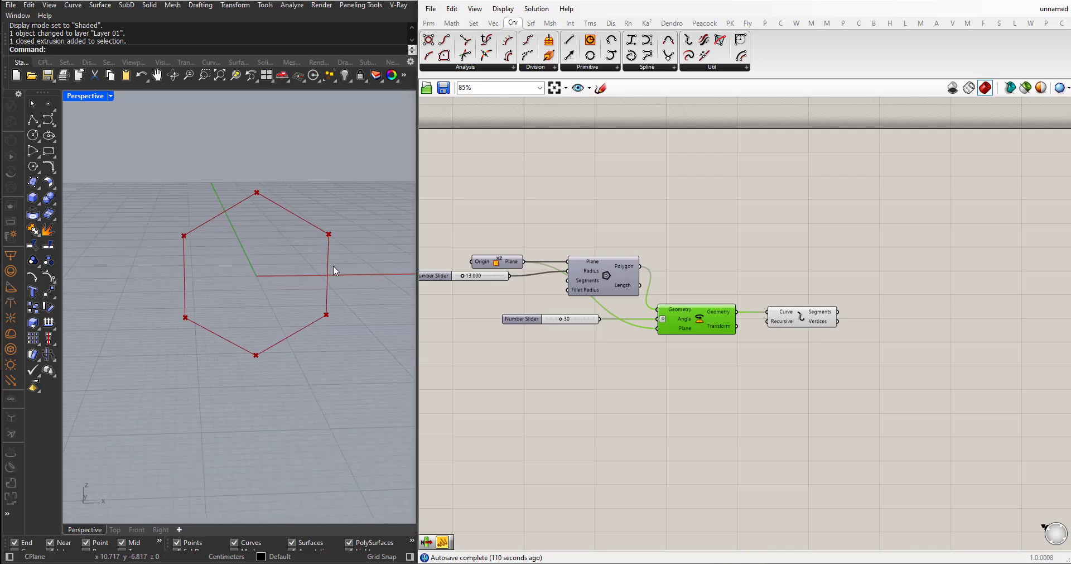
scroll(570, 303, "down", 2)
scroll(702, 316, "up", 3)
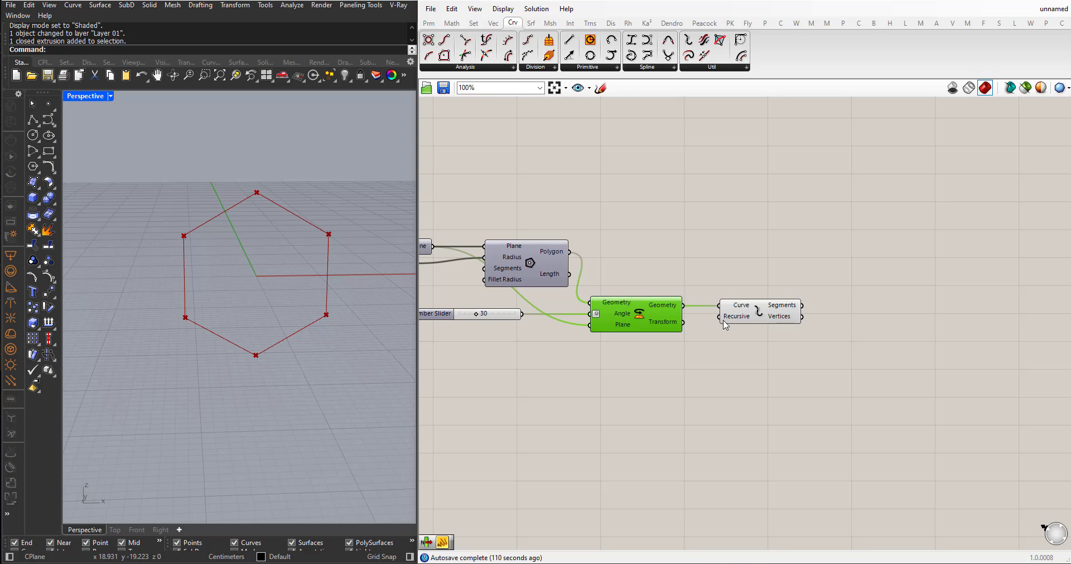
double_click(841, 379)
type("li")
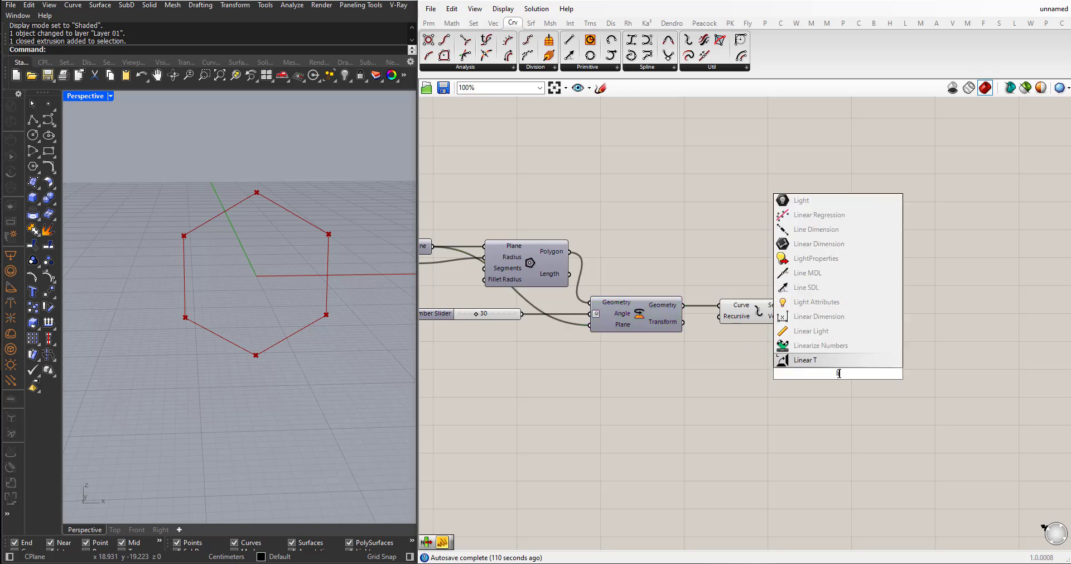
type("st item")
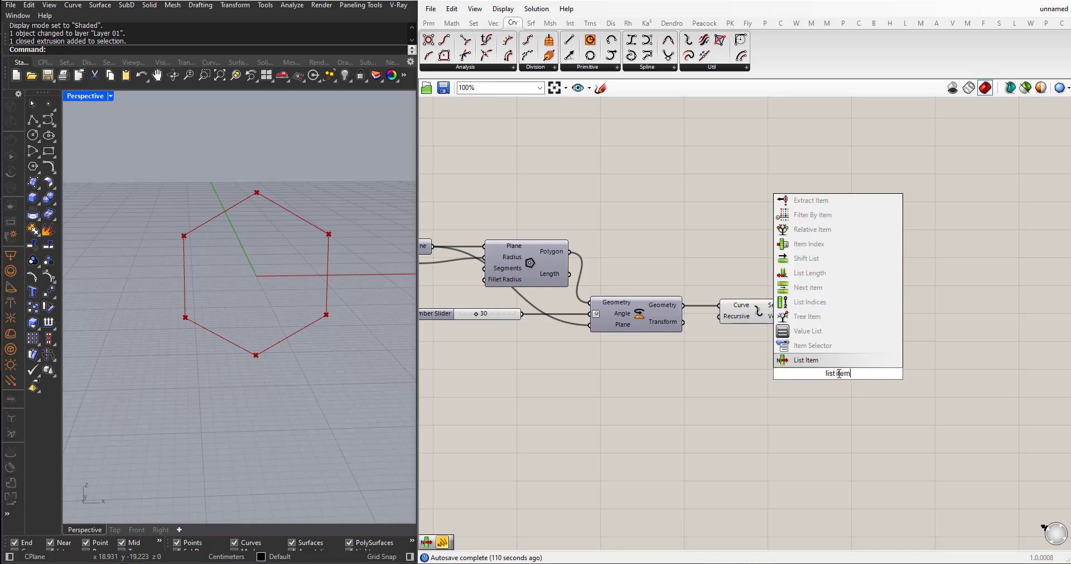
- Place a List Item component fed by Explode's Segments and preview the picked edge
key("Return")
left_click_drag(839, 372, 866, 343)
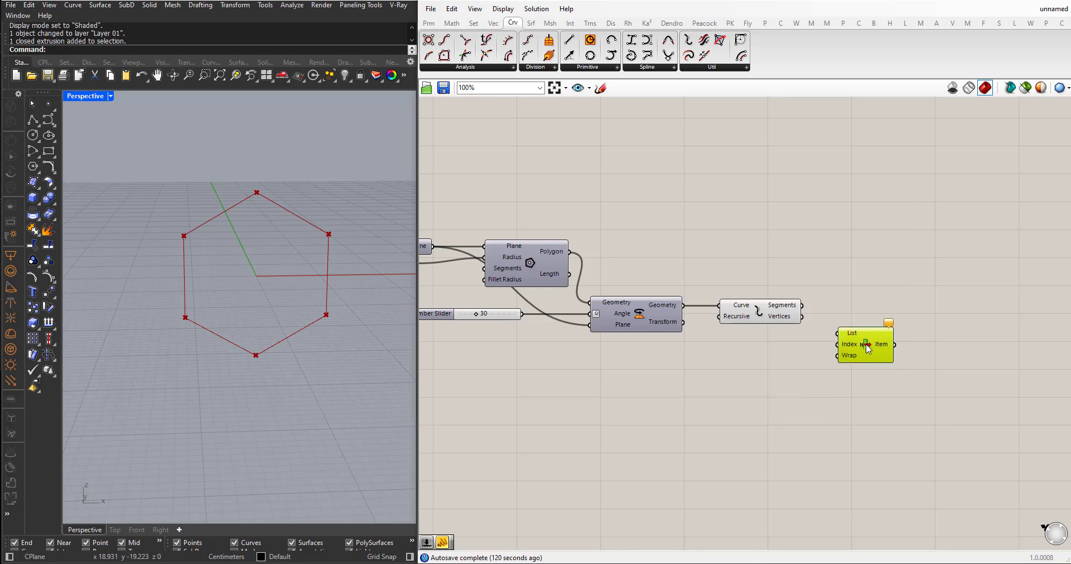
left_click_drag(802, 305, 850, 335)
left_click(875, 370)
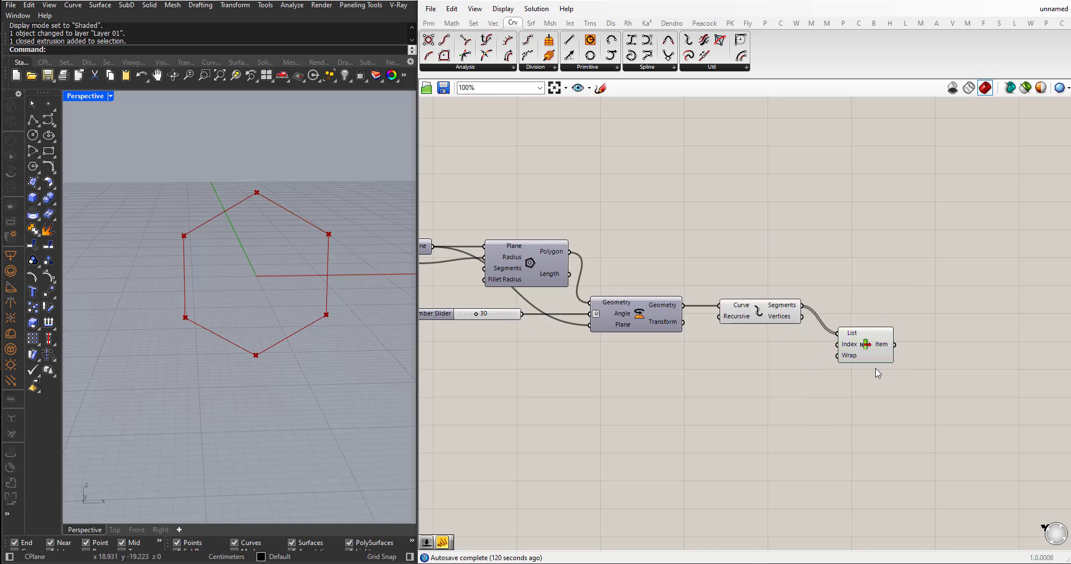
left_click(870, 346)
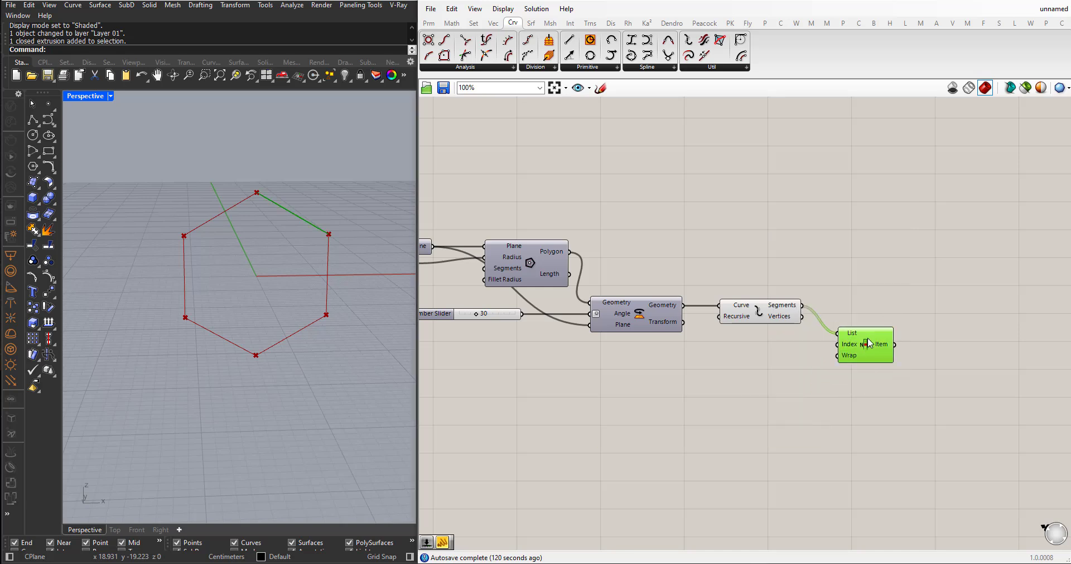
- Drive List Item's Index with a 0–5 number slider, then delete that slider
double_click(729, 394)
type("0")
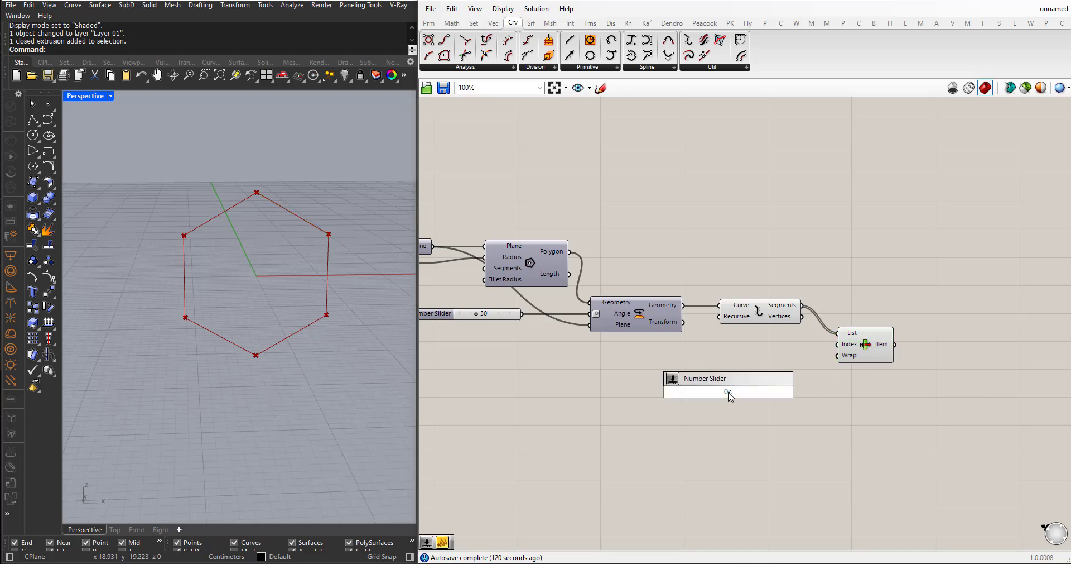
type("<5")
key("Return")
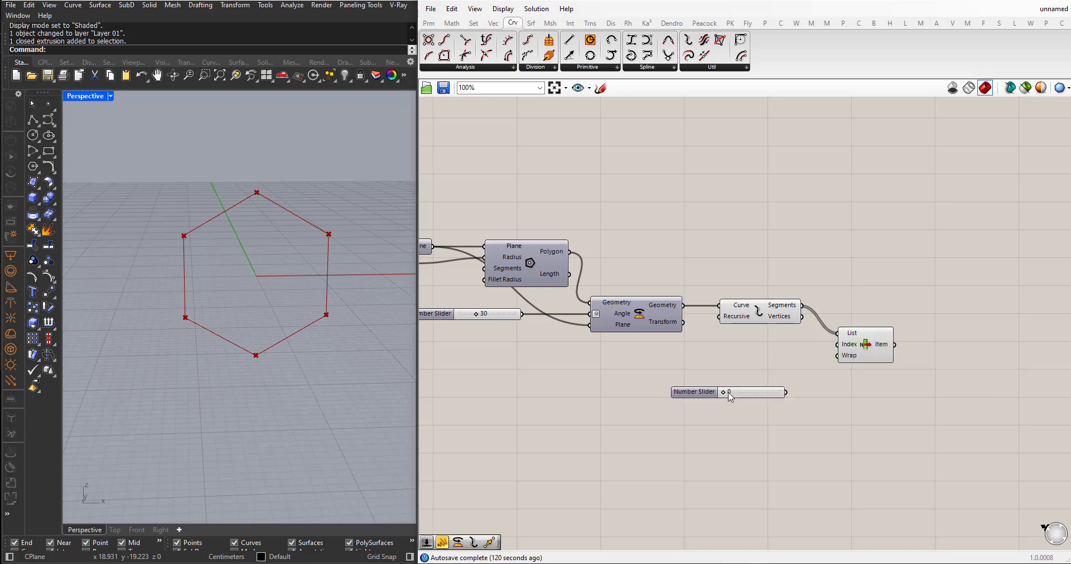
left_click_drag(796, 388, 833, 349)
left_click_drag(712, 395, 727, 388)
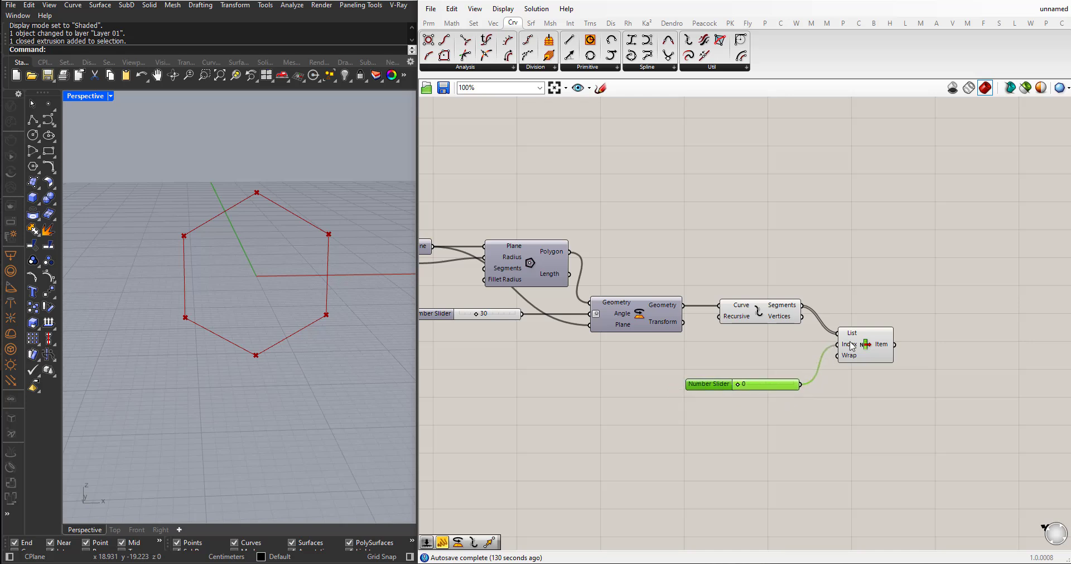
left_click(878, 348)
scroll(815, 335, "up", 2)
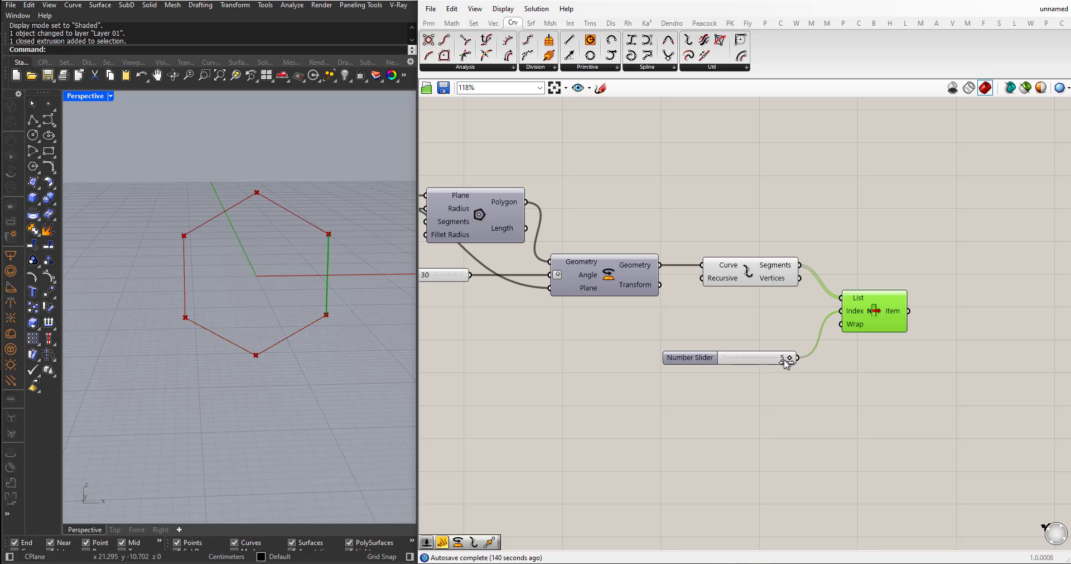
left_click_drag(795, 389, 689, 330)
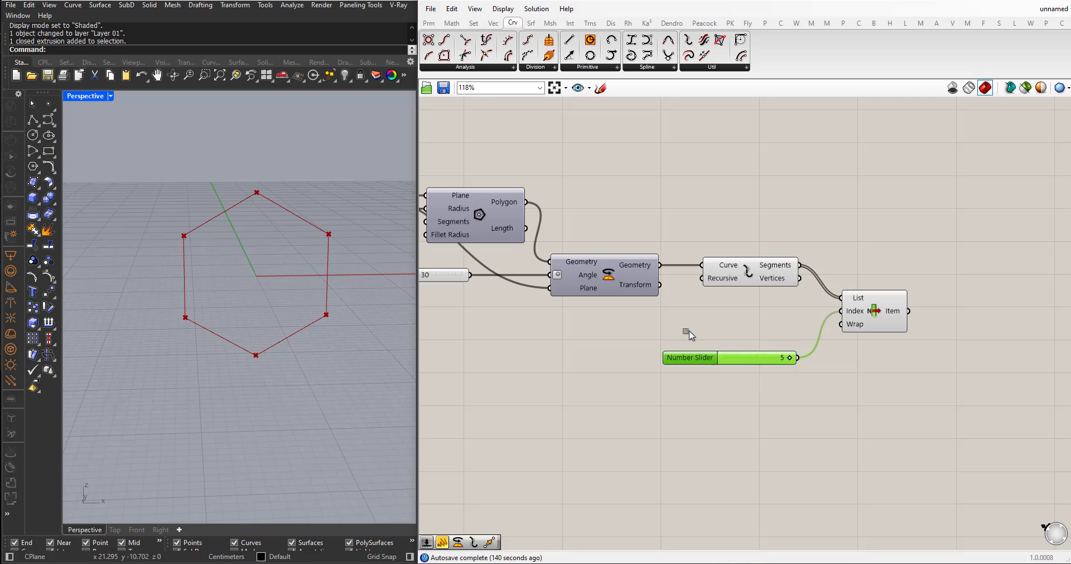
key("Delete")
- Add a Panel holding 0, 4 and 5 as Multiline Data beside the List Item
double_click(770, 359)
type("Panel")
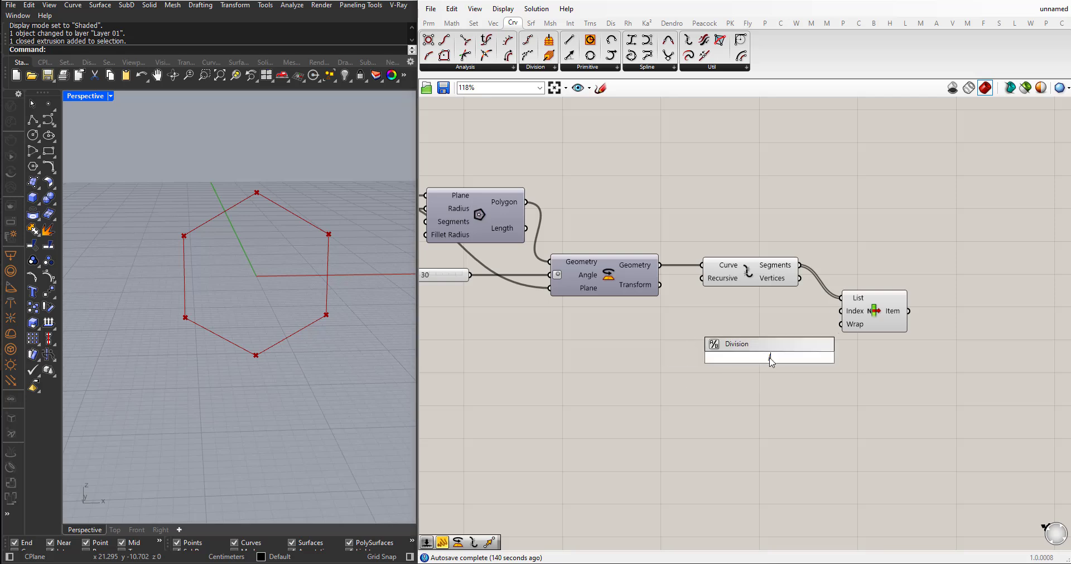
key("Return")
double_click(765, 366)
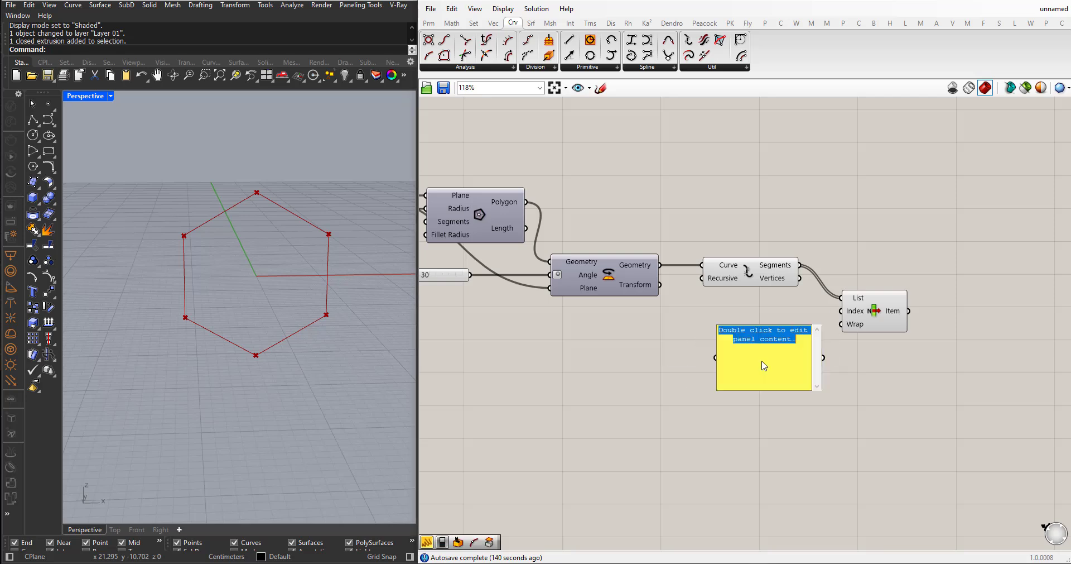
type("0")
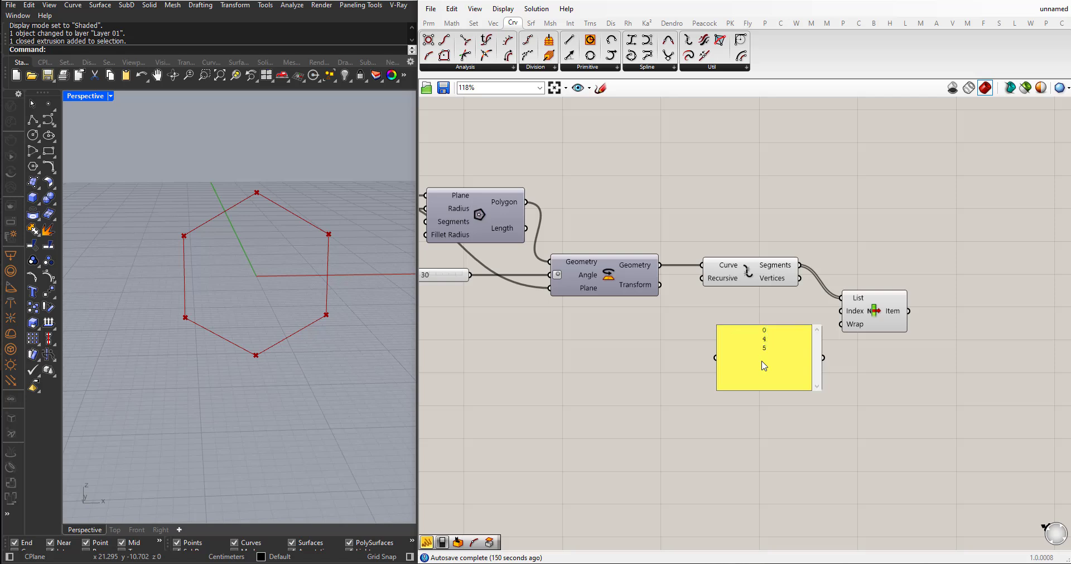
left_click(744, 444)
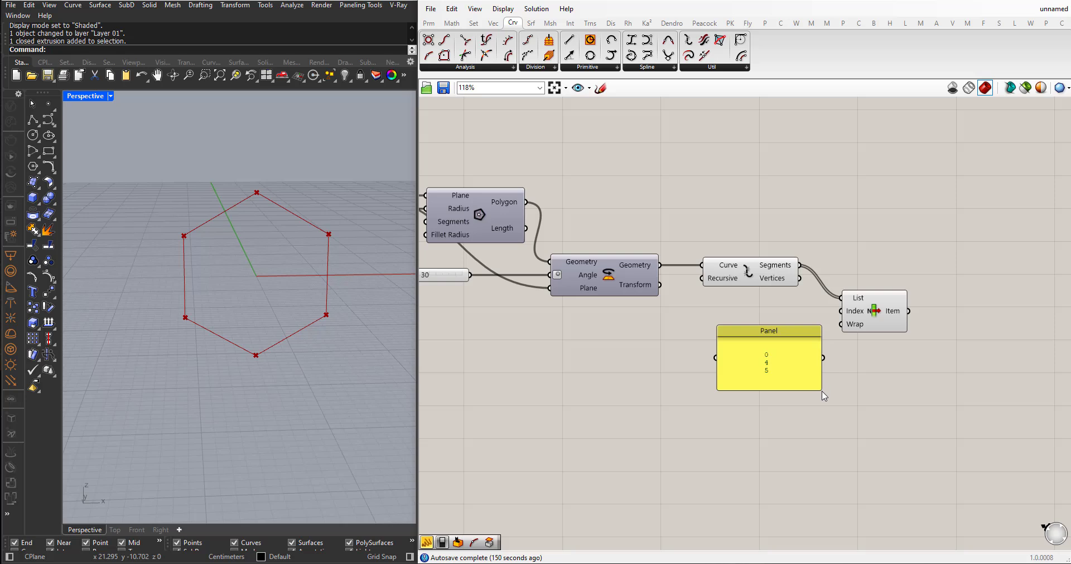
left_click_drag(820, 388, 766, 379)
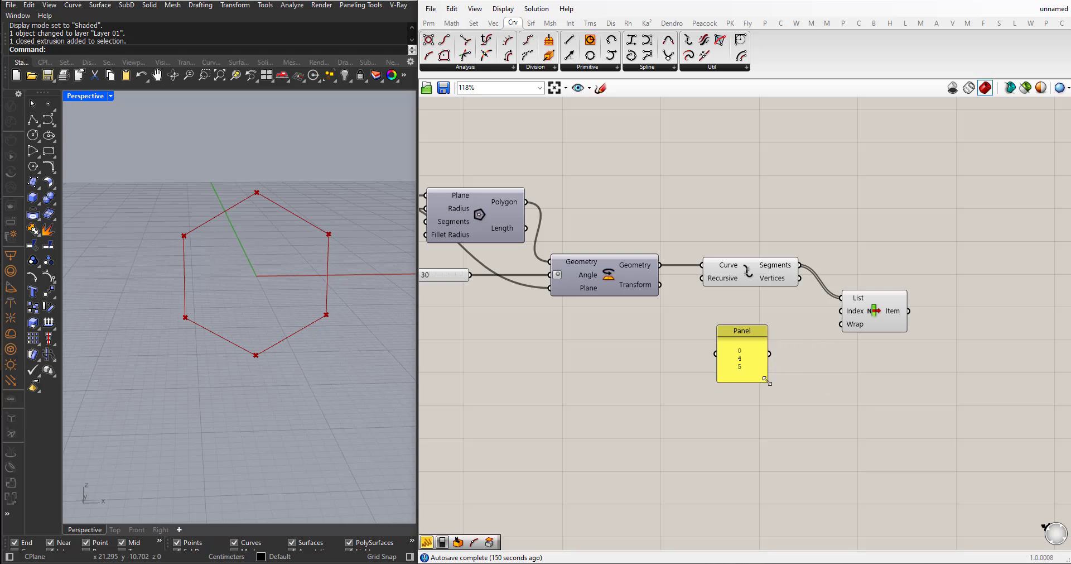
right_click(741, 360)
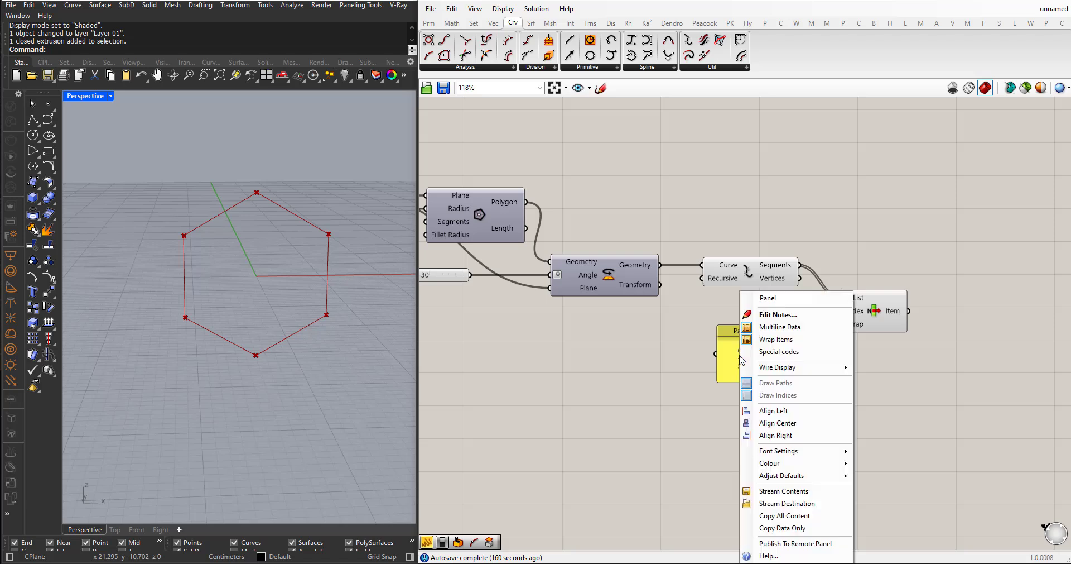
left_click(765, 328)
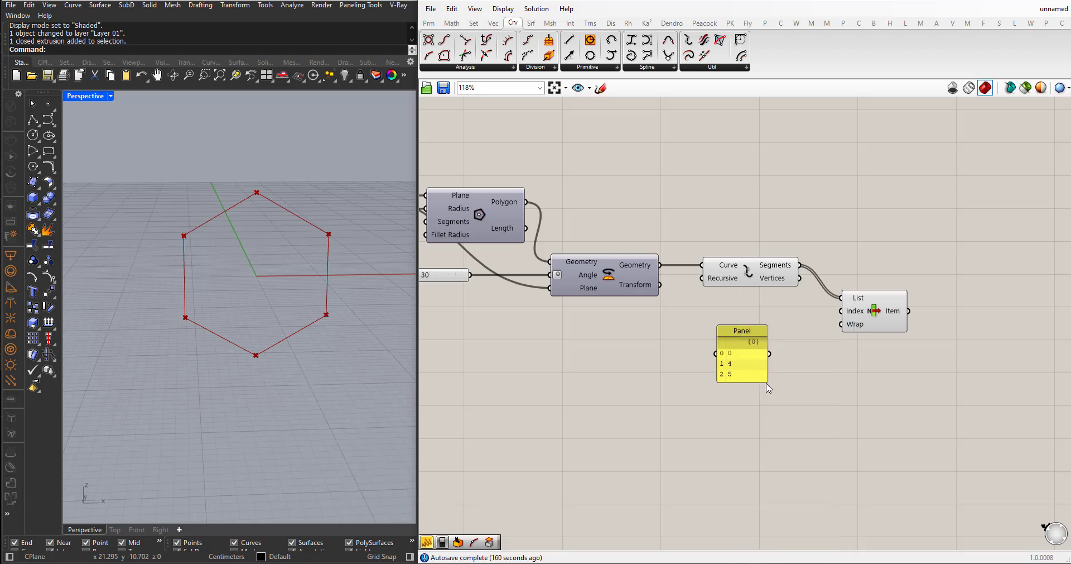
left_click_drag(766, 384, 842, 311)
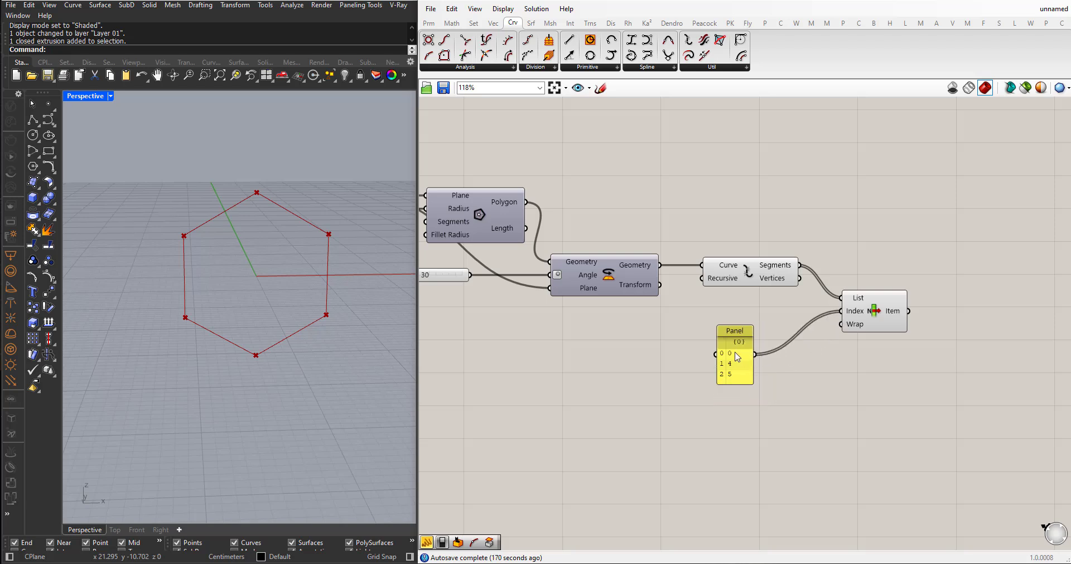
left_click_drag(726, 335, 761, 327)
- Hide the Explode component's preview so only the three picked edges show
left_click_drag(696, 236, 802, 295)
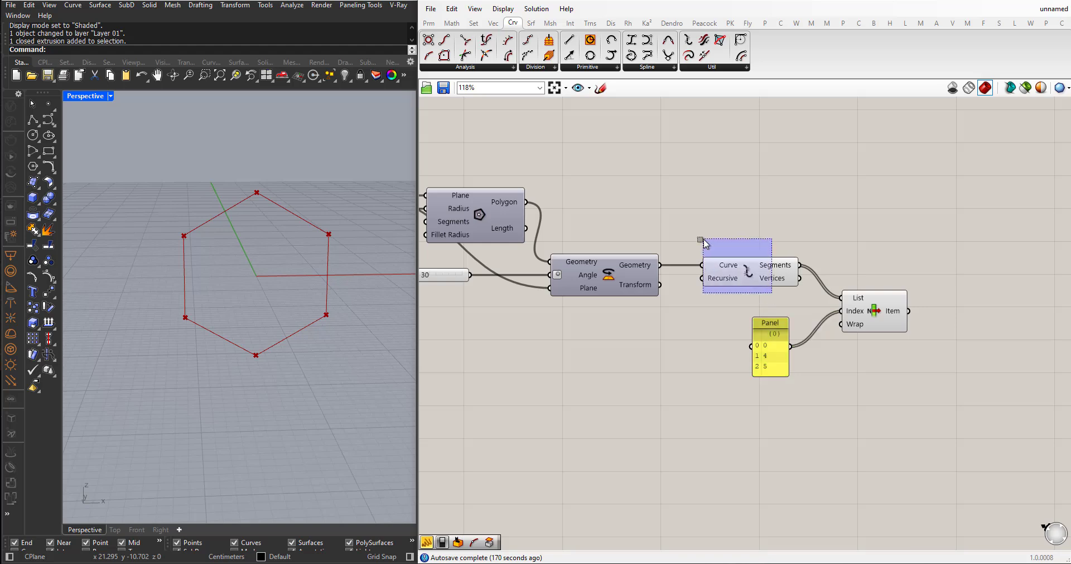
key("space")
left_click(778, 217)
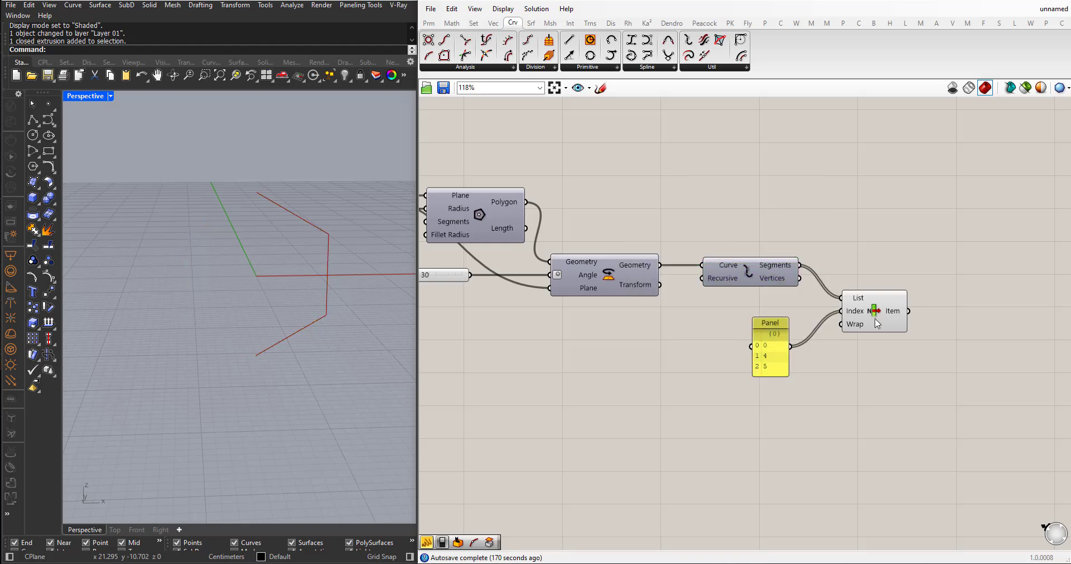
scroll(571, 336, "down", 4)
right_click_drag(324, 304, 323, 276)
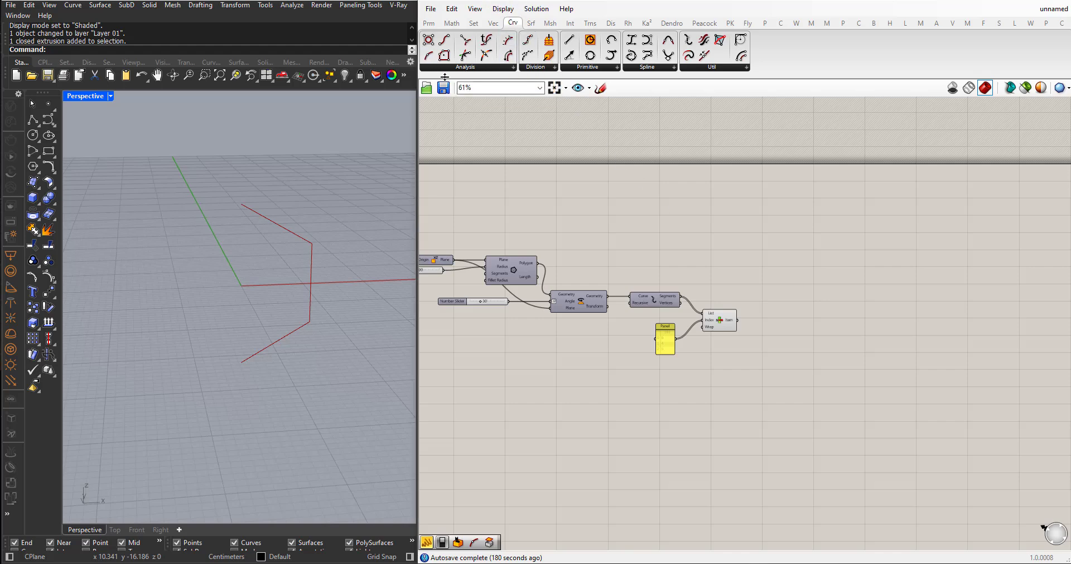
- Add a Curve Middle component and feed it the three chosen hexagon edges
left_click_drag(428, 56, 817, 343)
scroll(817, 343, "up", 3)
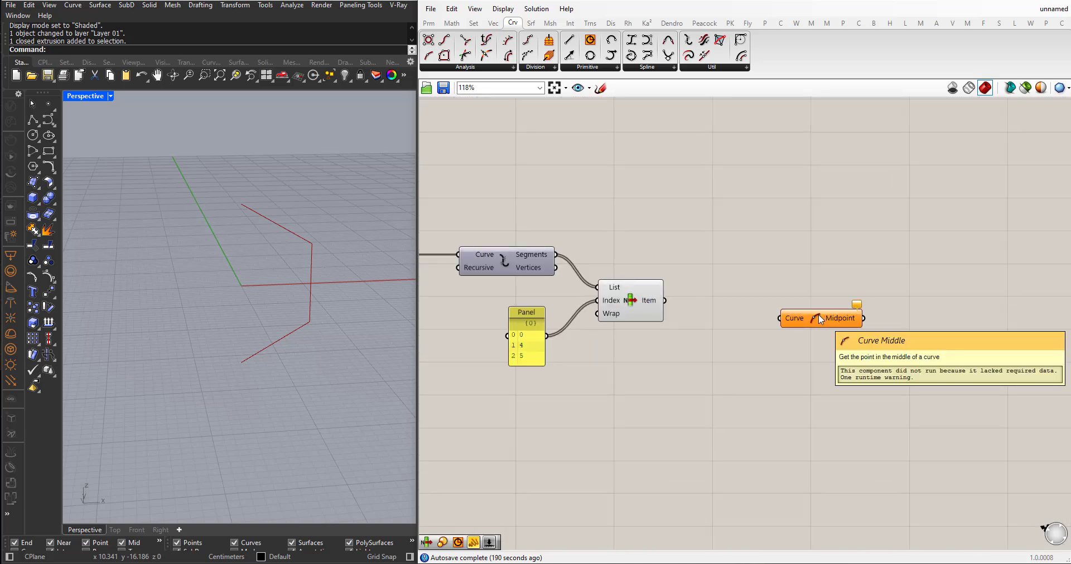
left_click_drag(819, 313, 759, 303)
left_click_drag(666, 300, 720, 307)
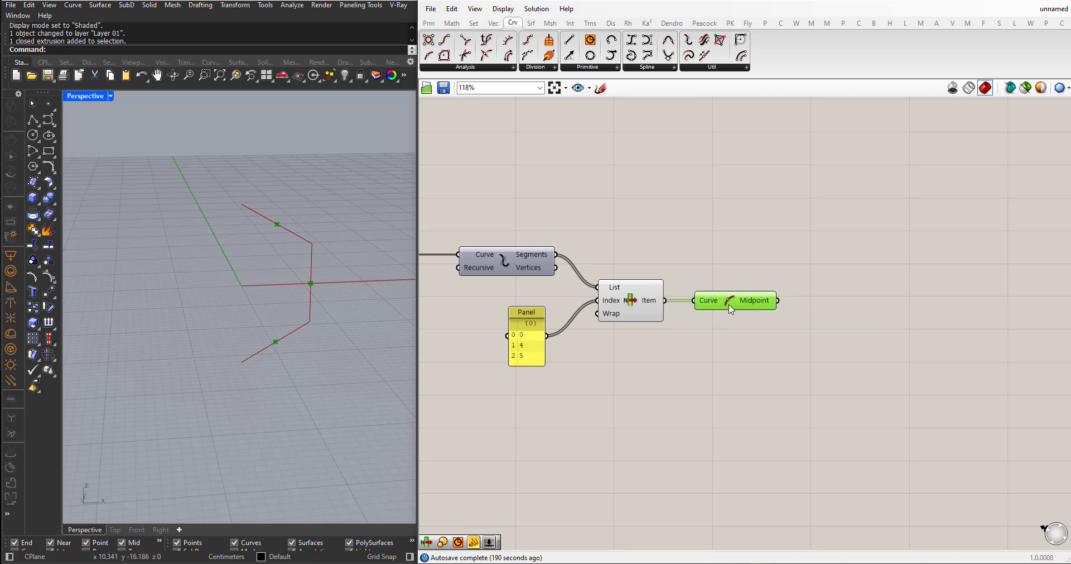
scroll(580, 321, "down", 2)
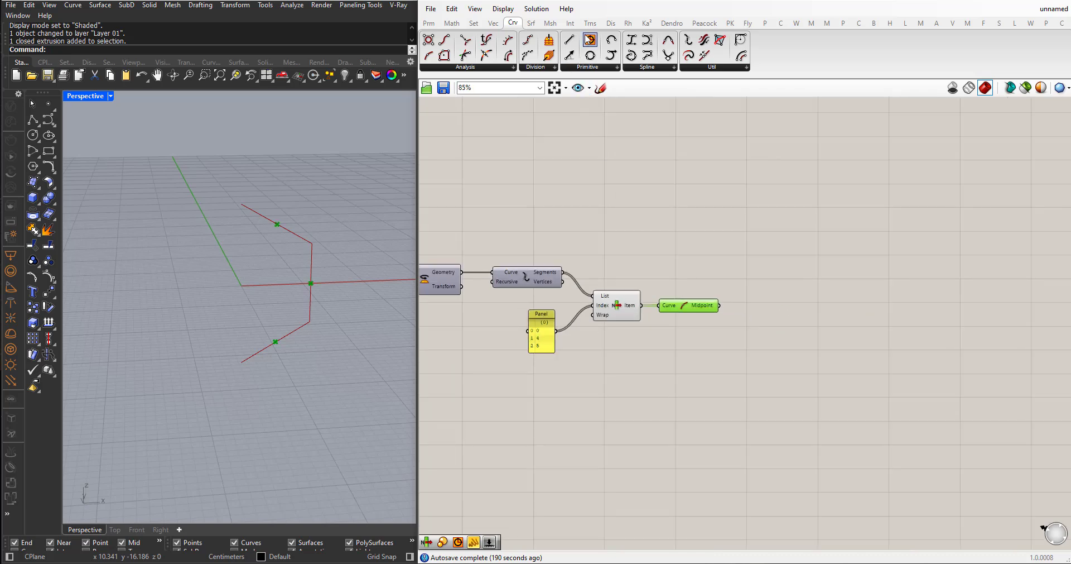
- Add a Circle component centred on the three edge midpoints
left_click_drag(590, 39, 782, 340)
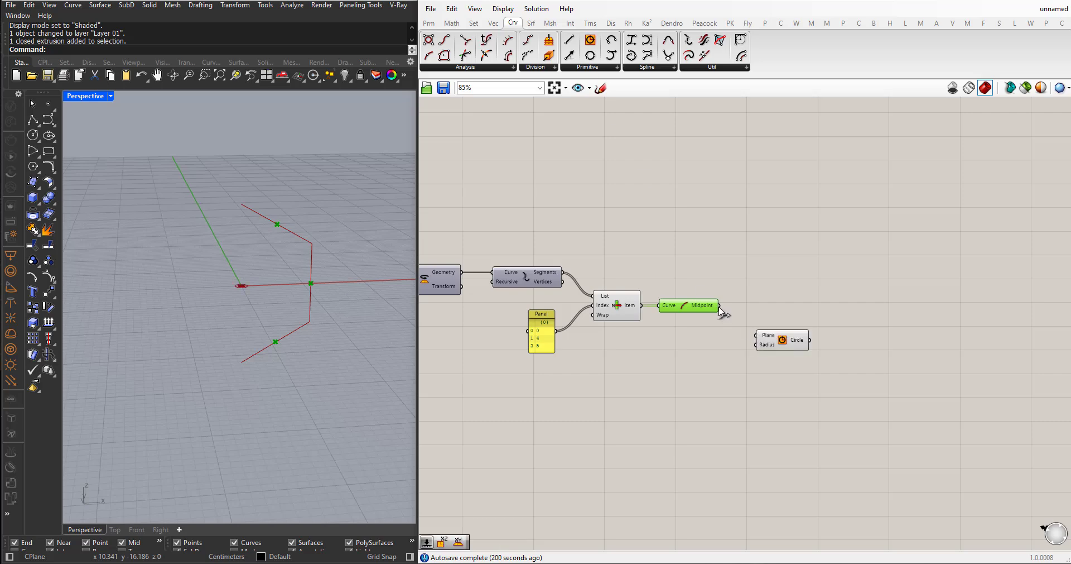
left_click_drag(719, 305, 756, 335)
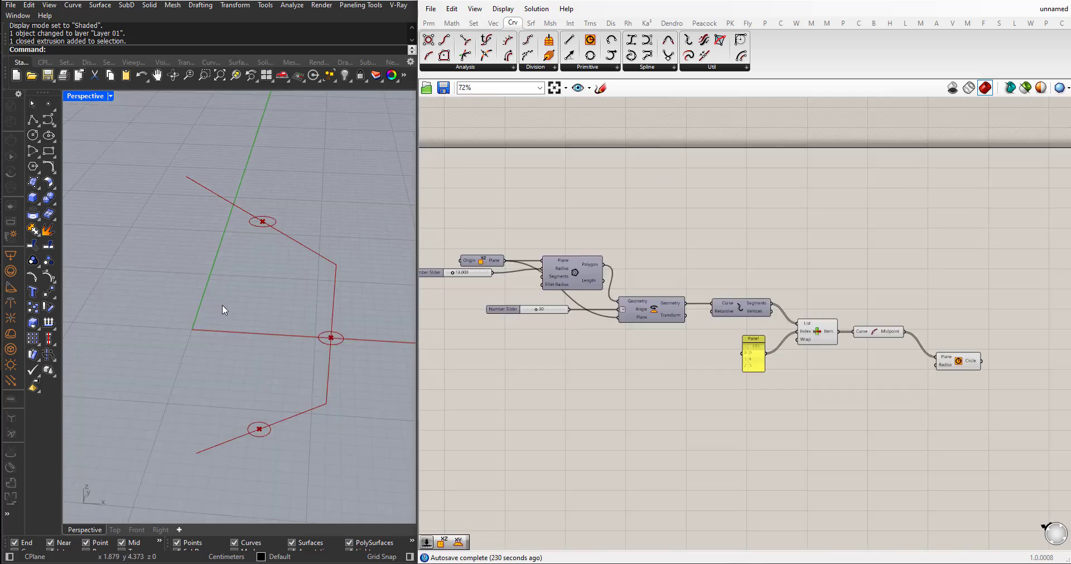
right_click_drag(223, 305, 249, 270)
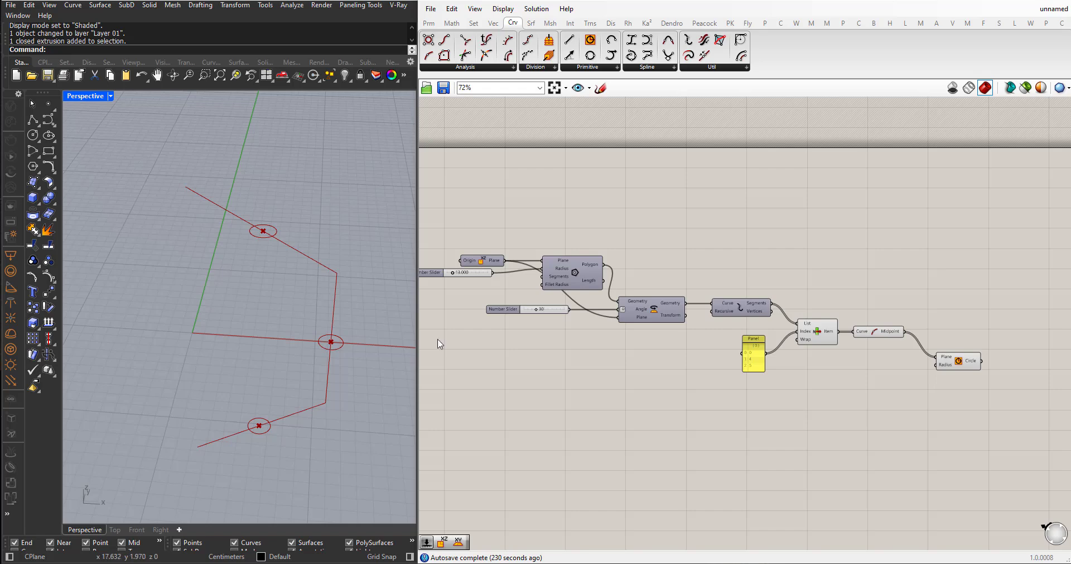
scroll(605, 358, "down", 2)
scroll(839, 370, "up", 4)
left_click_drag(880, 352, 916, 352)
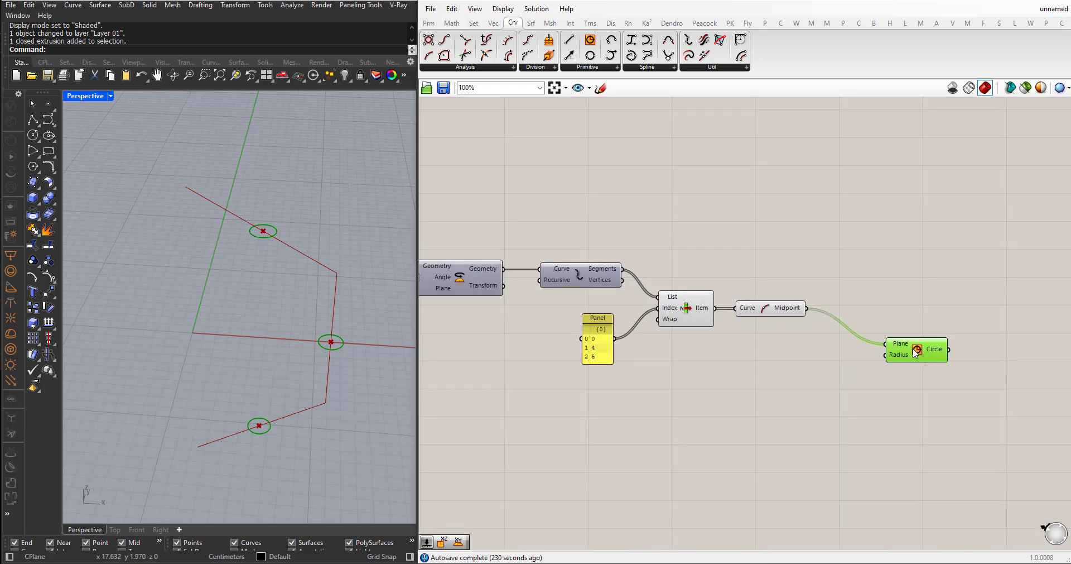
- Insert an XZ Plane between the midpoints and Circle so the circles stand upright
double_click(829, 367)
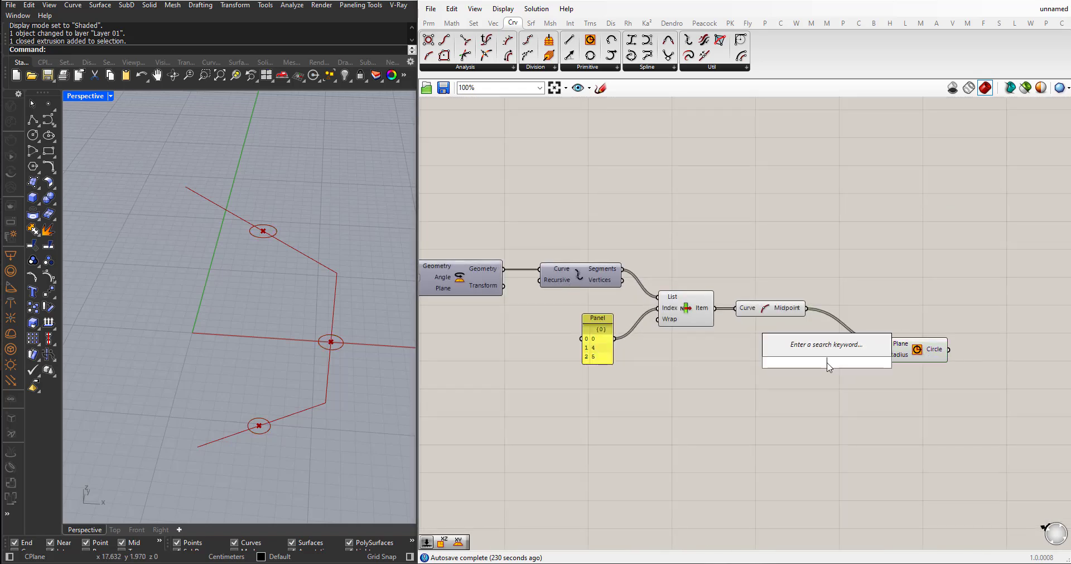
type("xz")
key("Return")
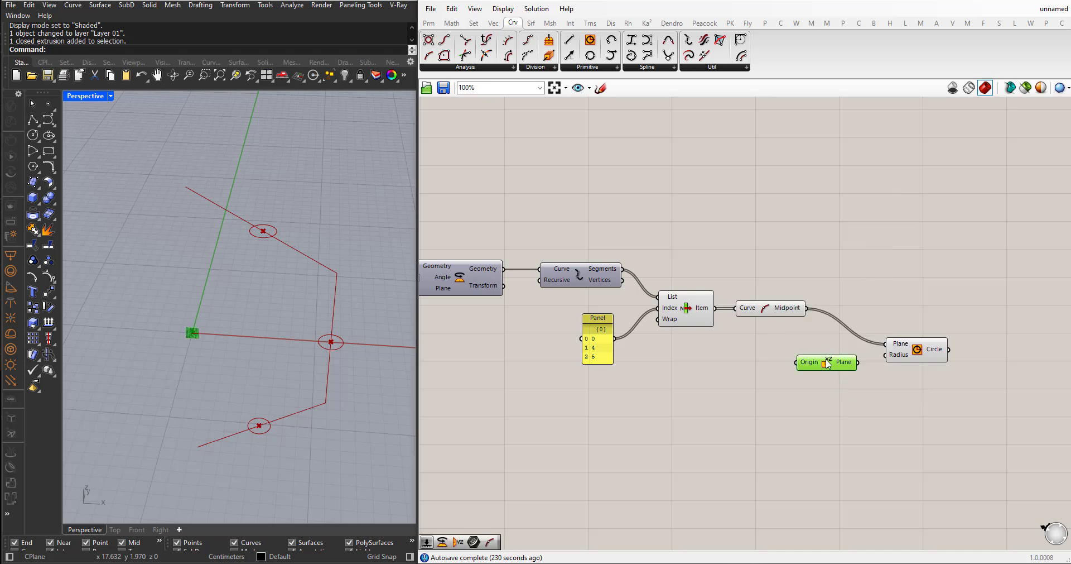
left_click_drag(828, 363, 862, 311)
left_click_drag(910, 350, 952, 349)
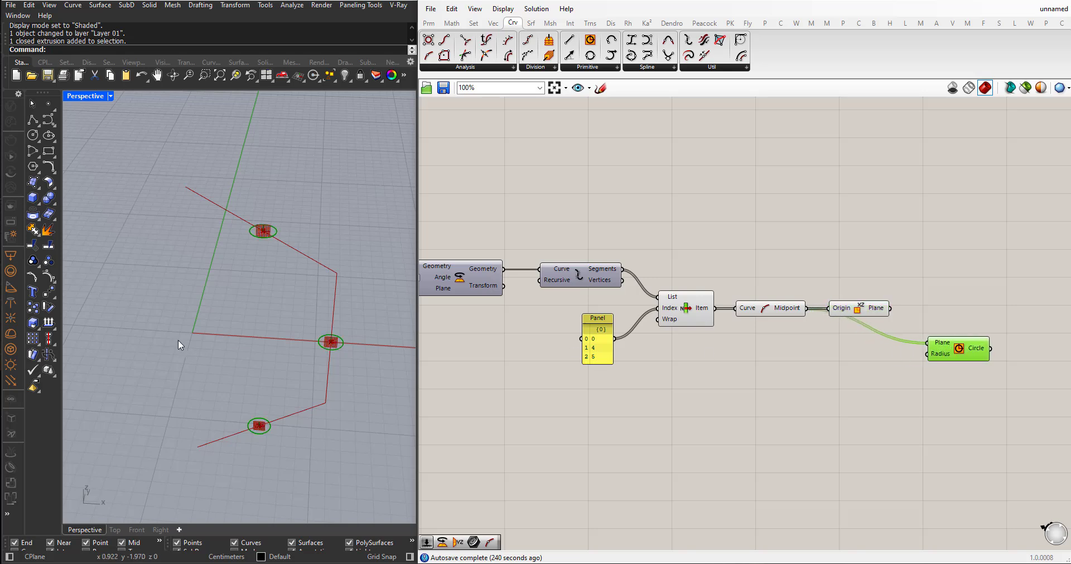
scroll(162, 332, "up", 2)
scroll(279, 266, "up", 2)
scroll(280, 266, "up", 2)
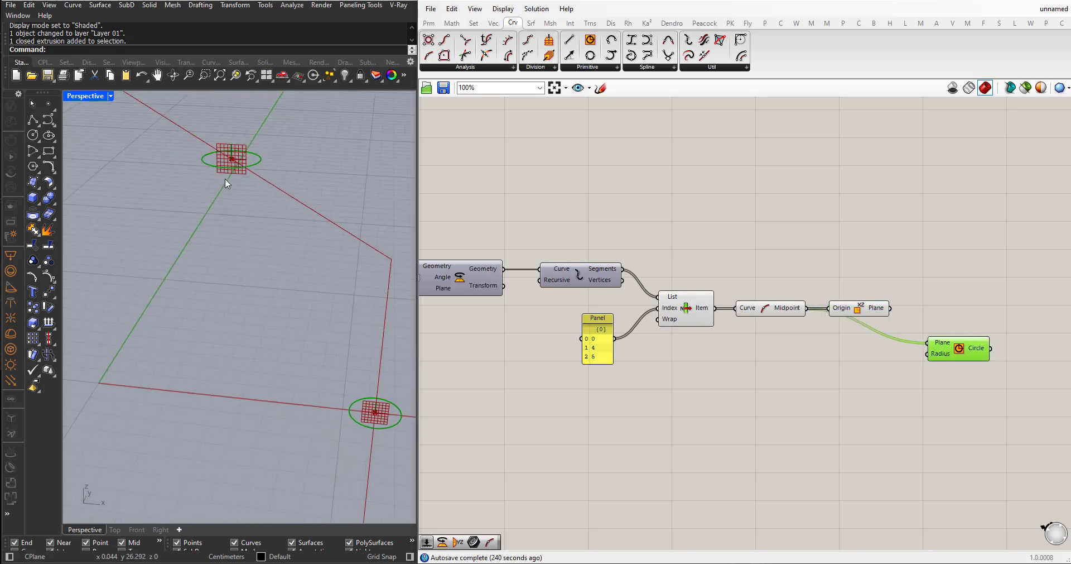
scroll(253, 236, "down", 1)
scroll(252, 237, "down", 1)
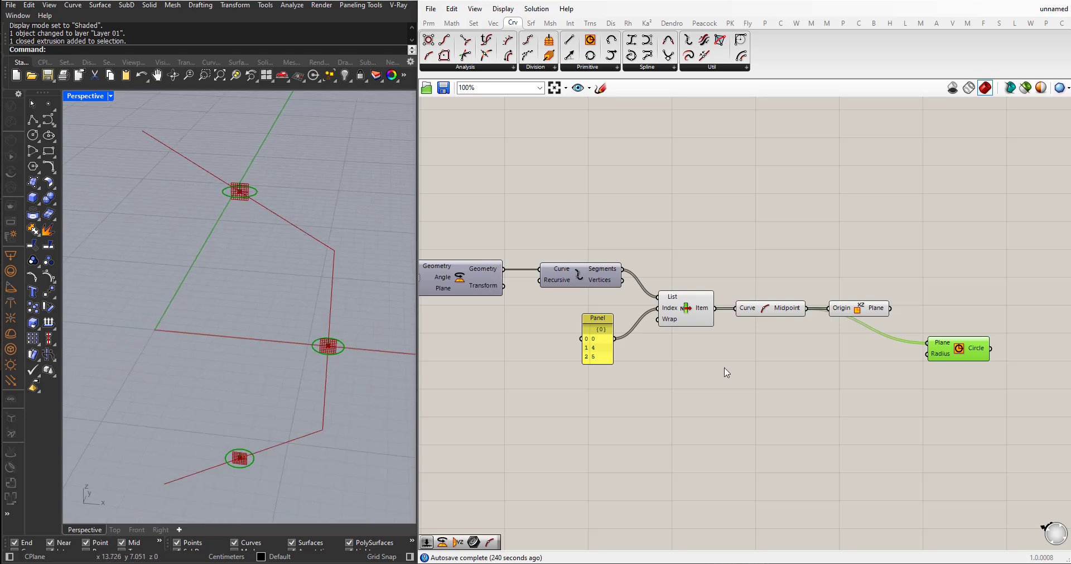
left_click_drag(891, 309, 928, 344)
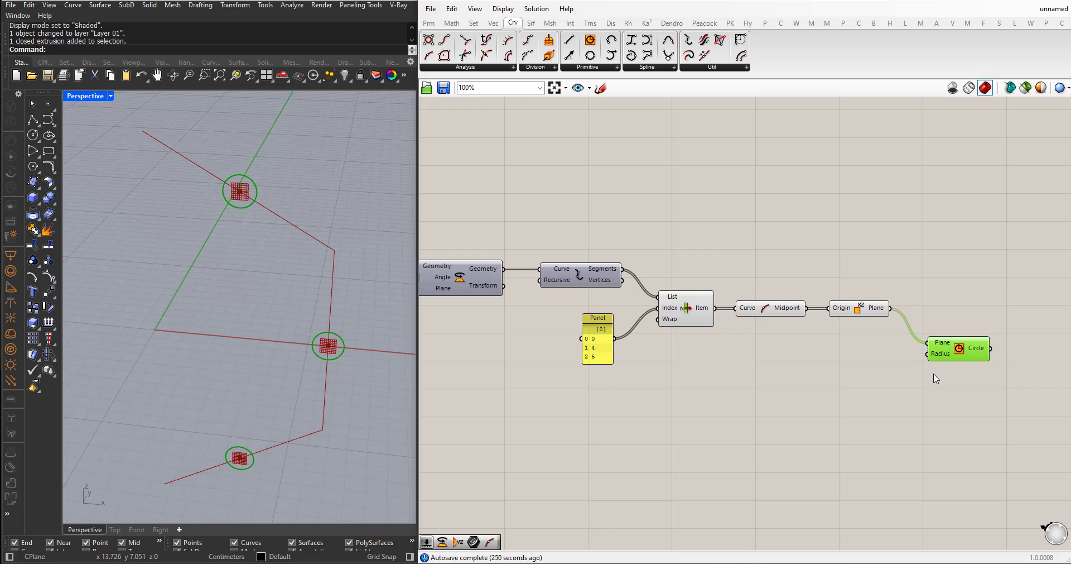
right_click_drag(320, 356, 295, 344)
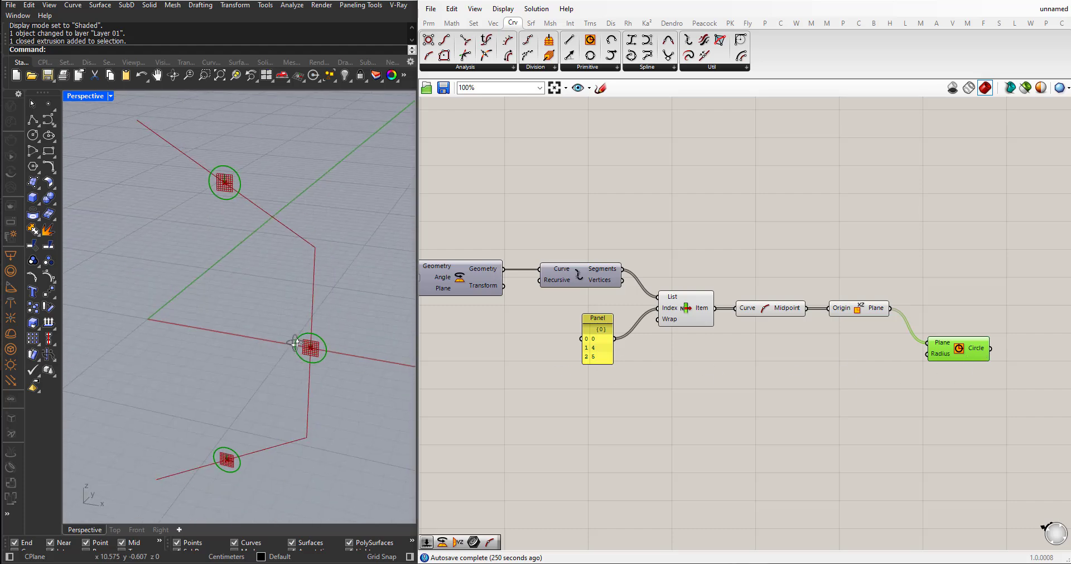
- Drive the Circle radius with a Number Slider set to 2.10
double_click(770, 438)
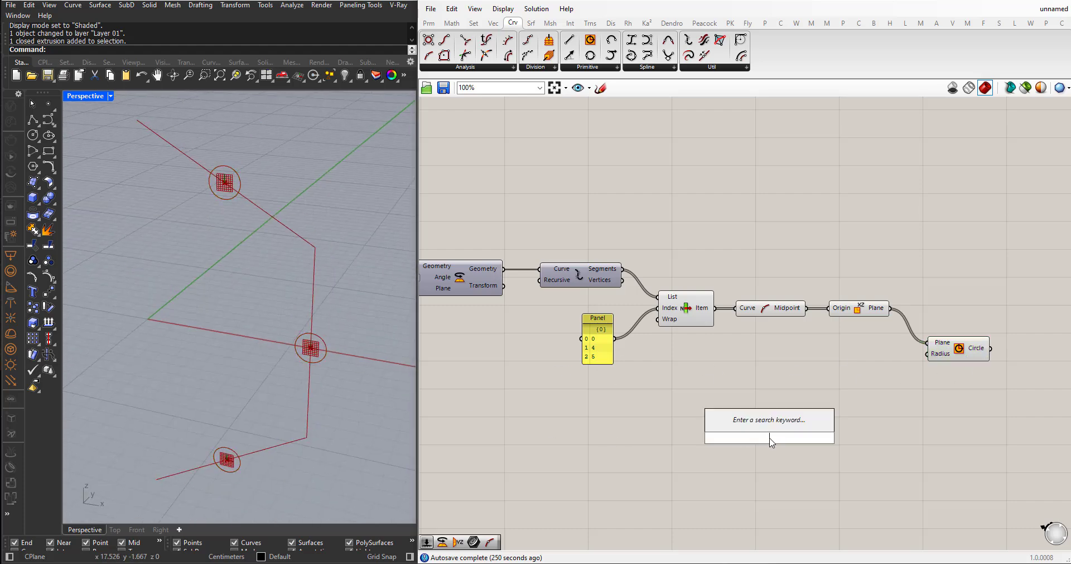
type("1")
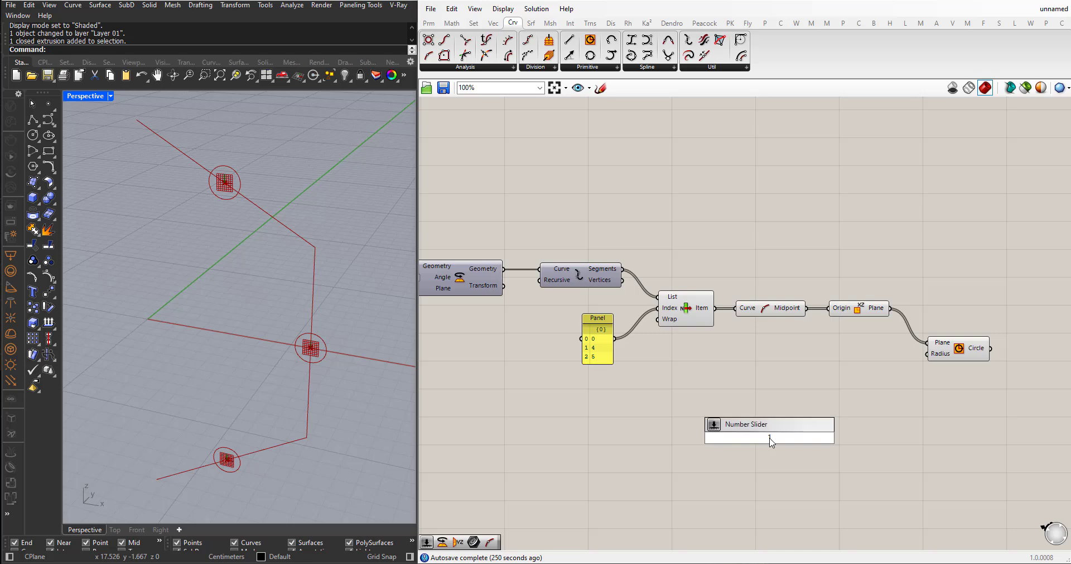
key("BackSpace")
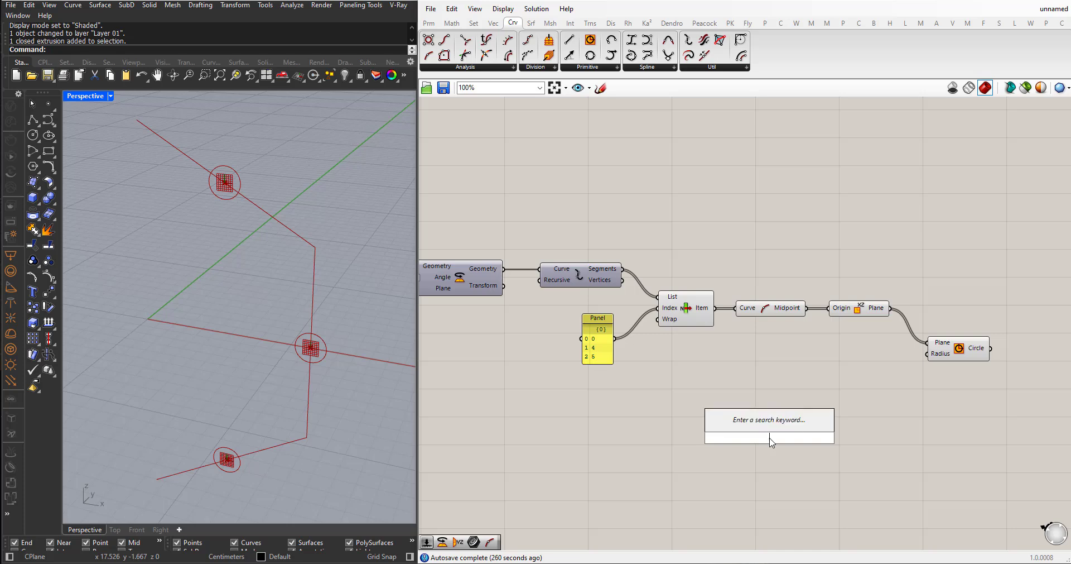
type("6")
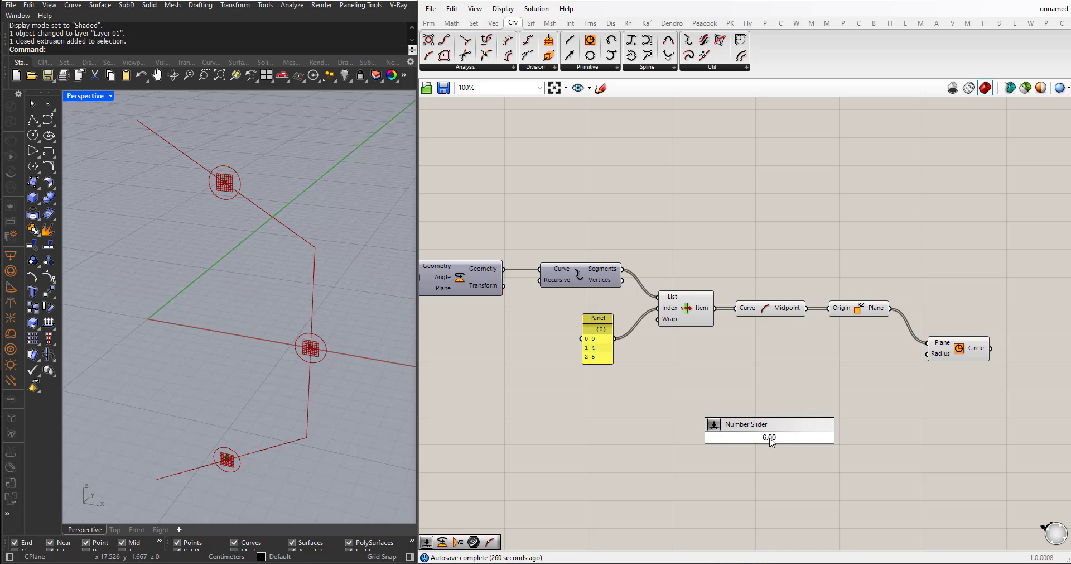
key("Return")
left_click_drag(743, 439, 746, 386)
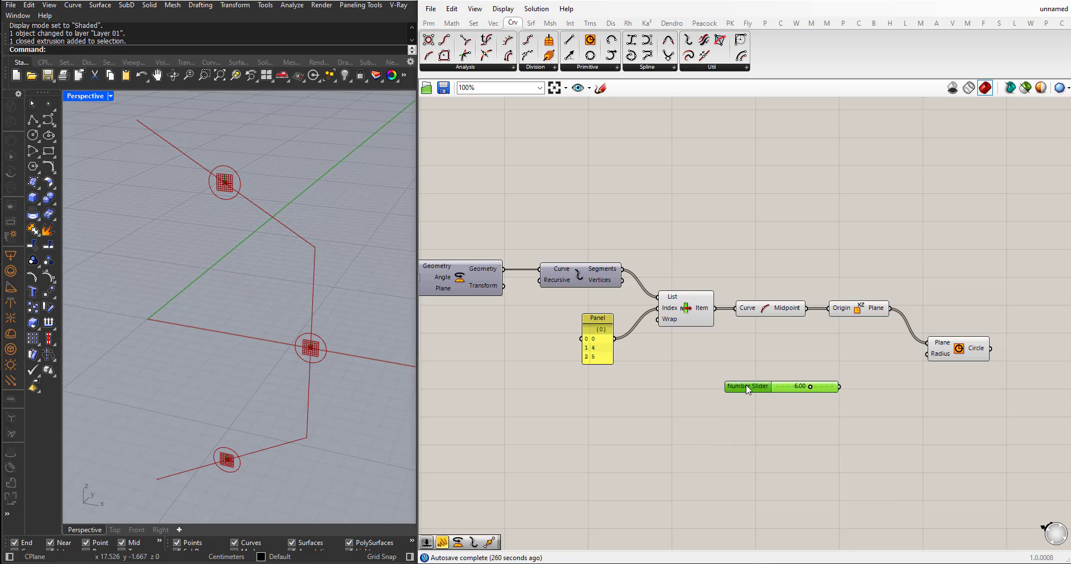
left_click_drag(840, 387, 927, 354)
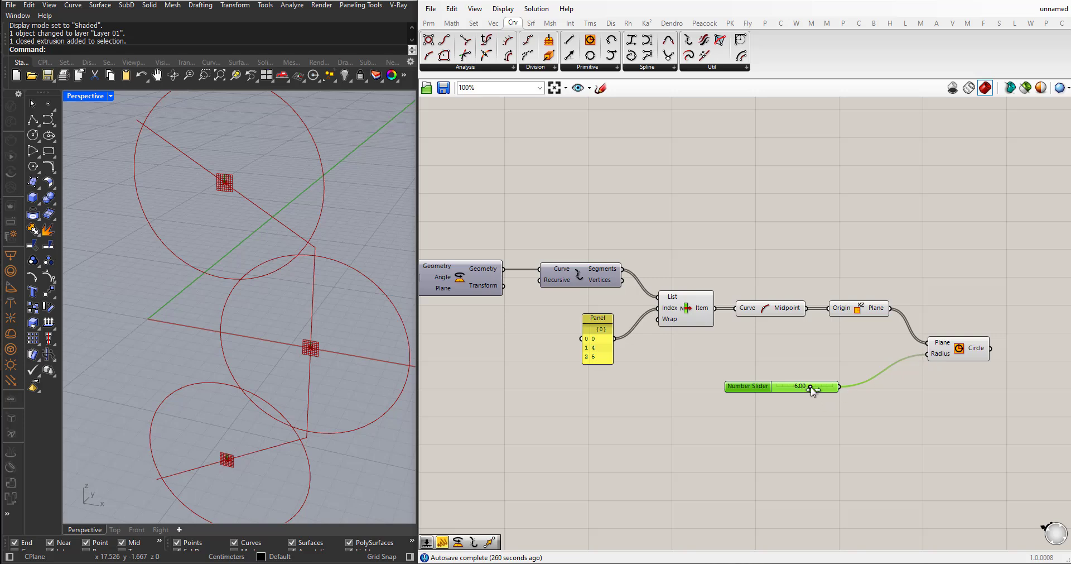
left_click_drag(811, 386, 790, 357)
- Move the Midpoint, Plane, Circle and slider group down-left and nudge List Item left
scroll(806, 429, "down", 3)
scroll(196, 311, "down", 5)
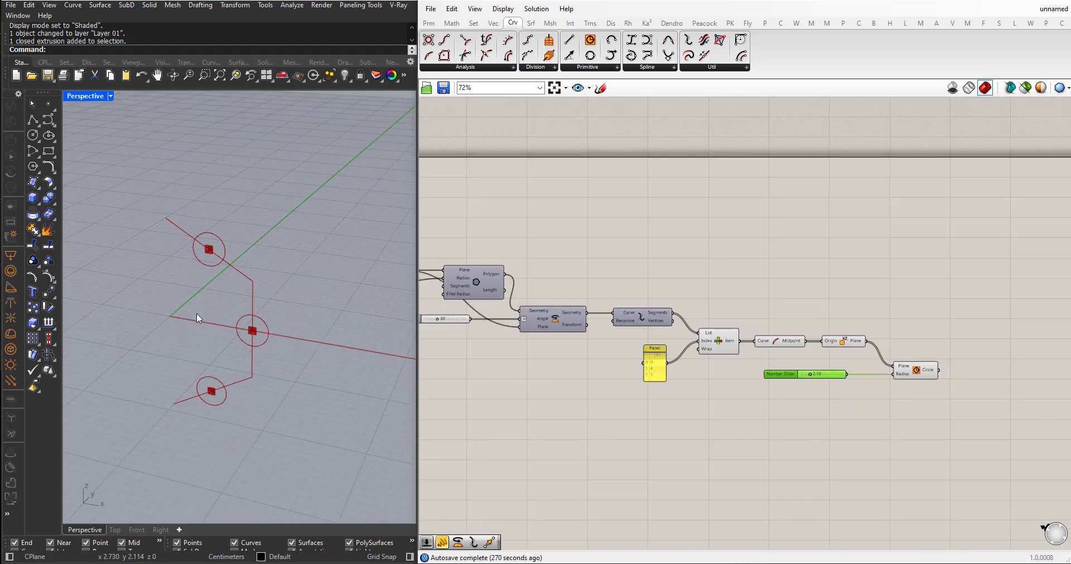
right_click_drag(199, 329, 292, 328)
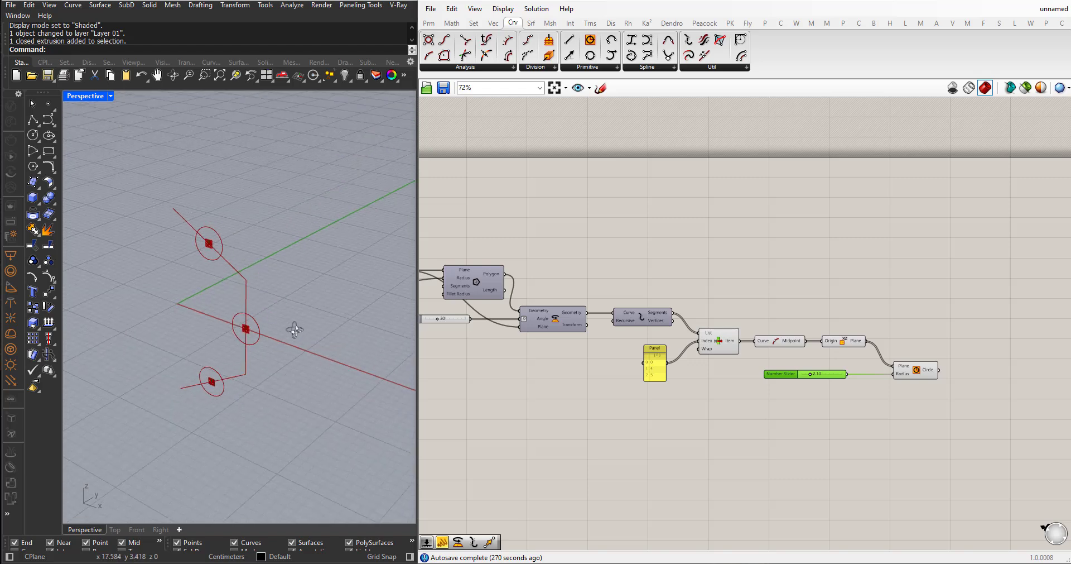
scroll(968, 429, "up", 2)
left_click_drag(1013, 446, 747, 293)
left_click_drag(796, 344, 803, 392)
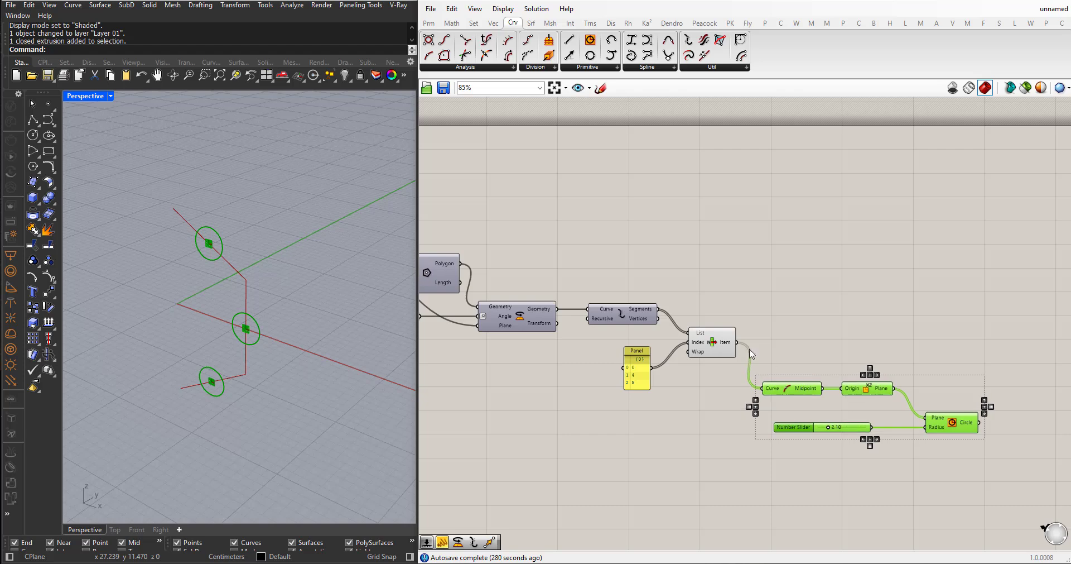
left_click_drag(712, 348, 702, 347)
scroll(669, 346, "up", 1)
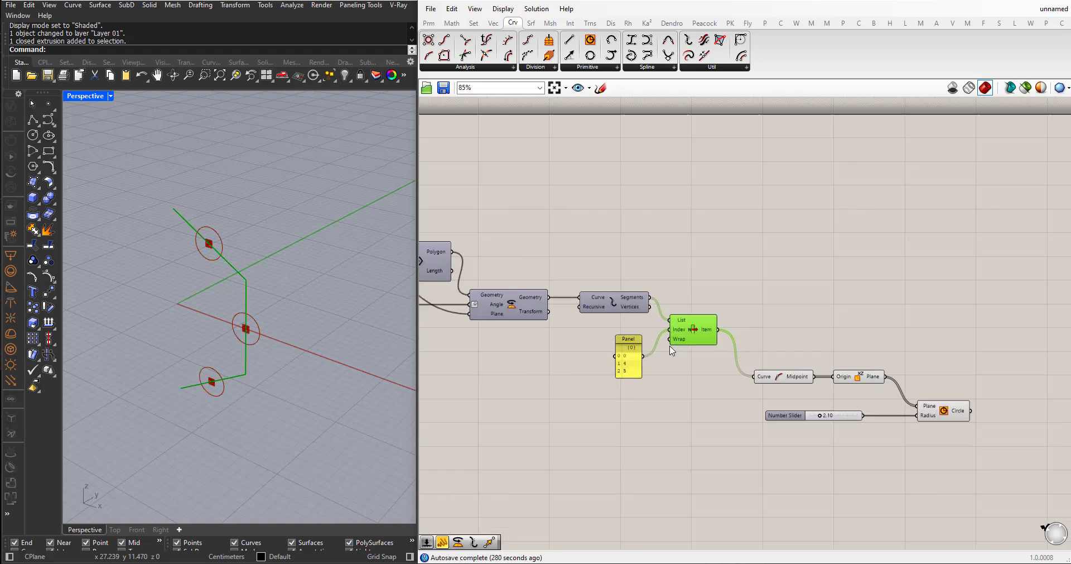
left_click(689, 375)
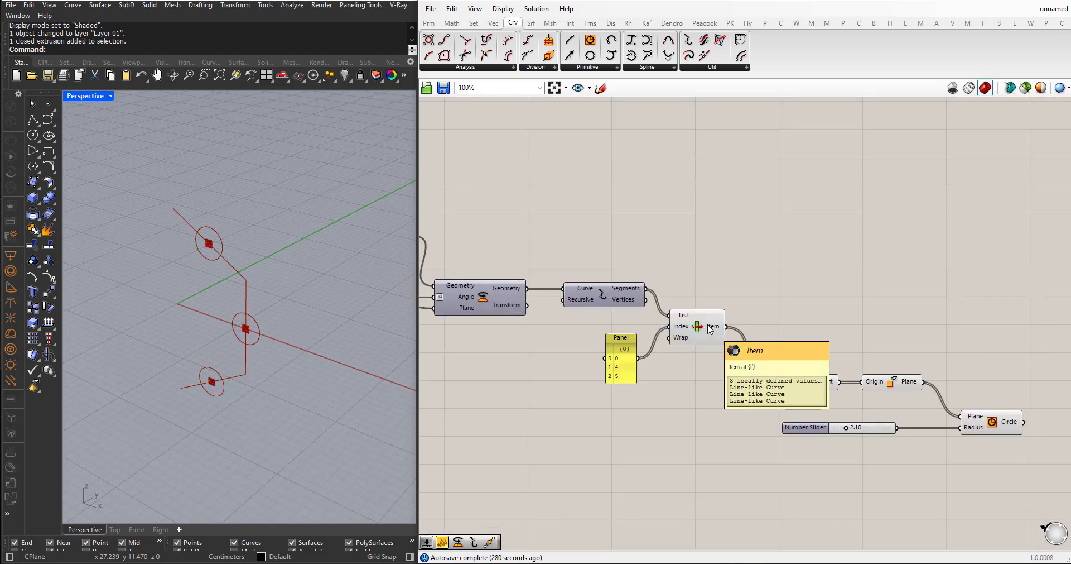
- Add a Join Curves component fed by the three picked List Item segments
double_click(732, 278)
type("join")
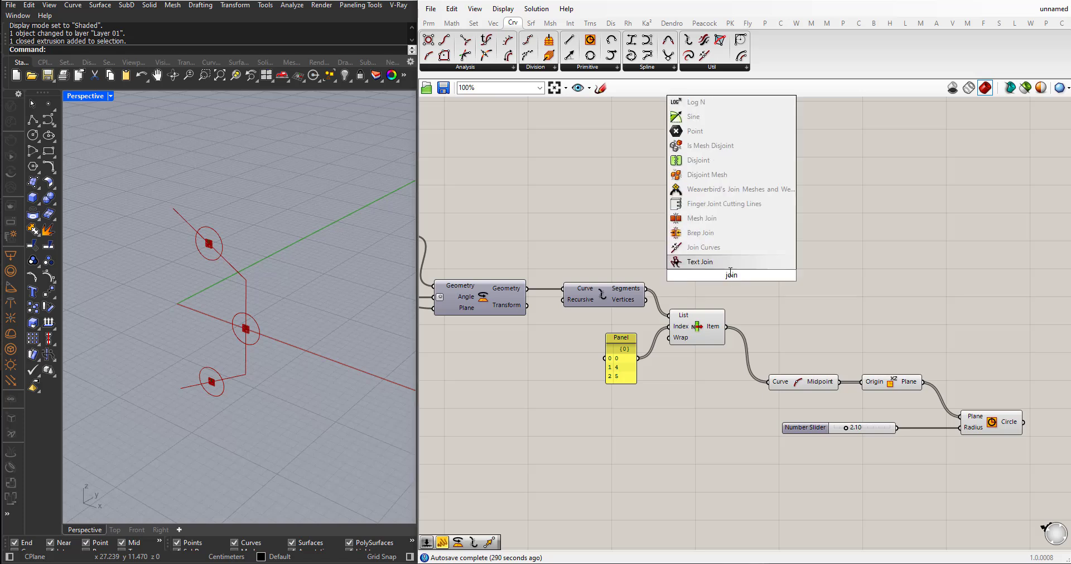
key("Up")
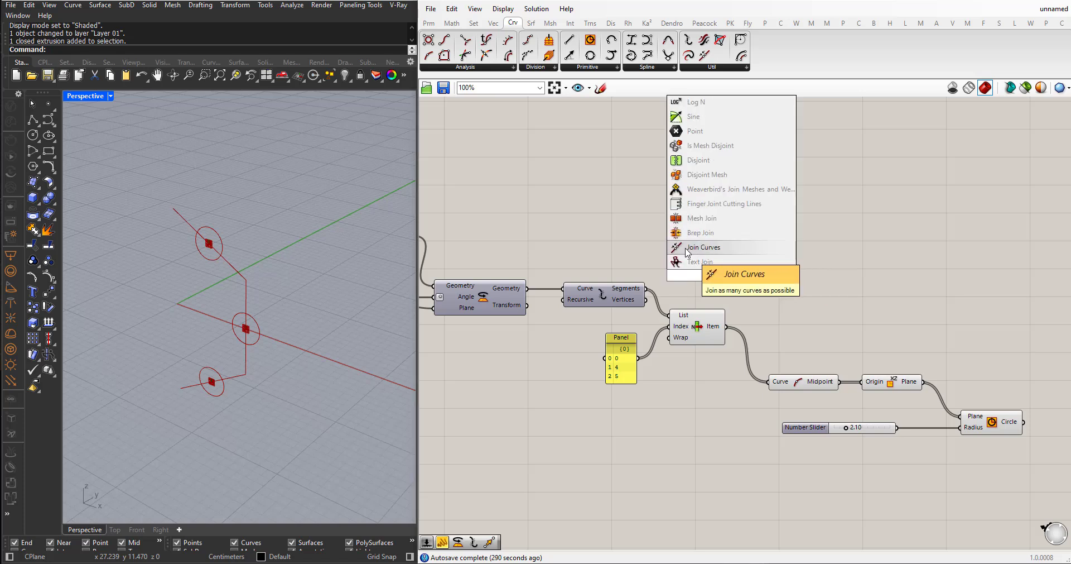
key("Return")
left_click_drag(736, 285, 820, 296)
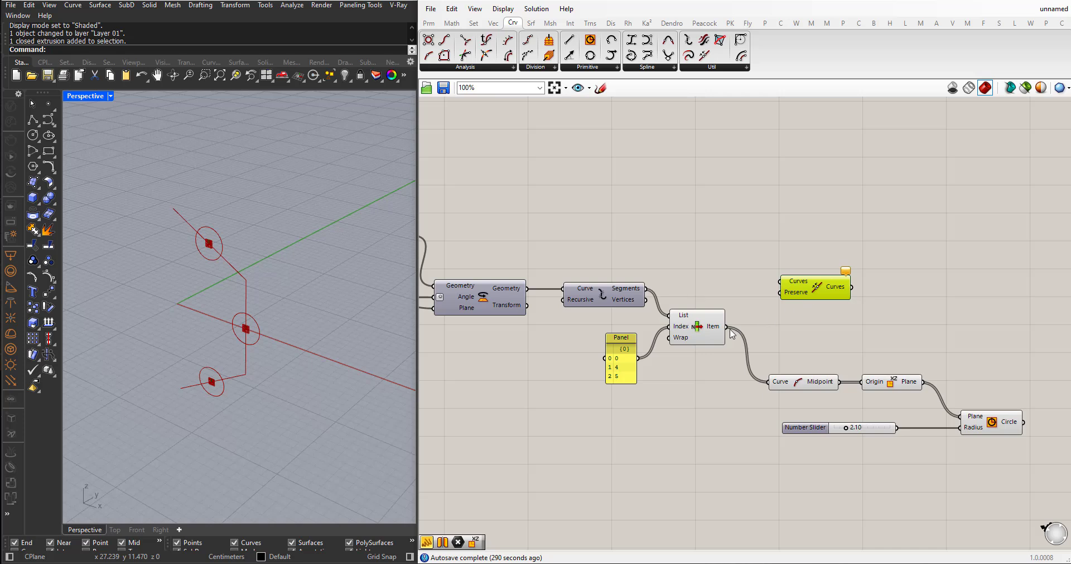
left_click_drag(727, 326, 801, 299)
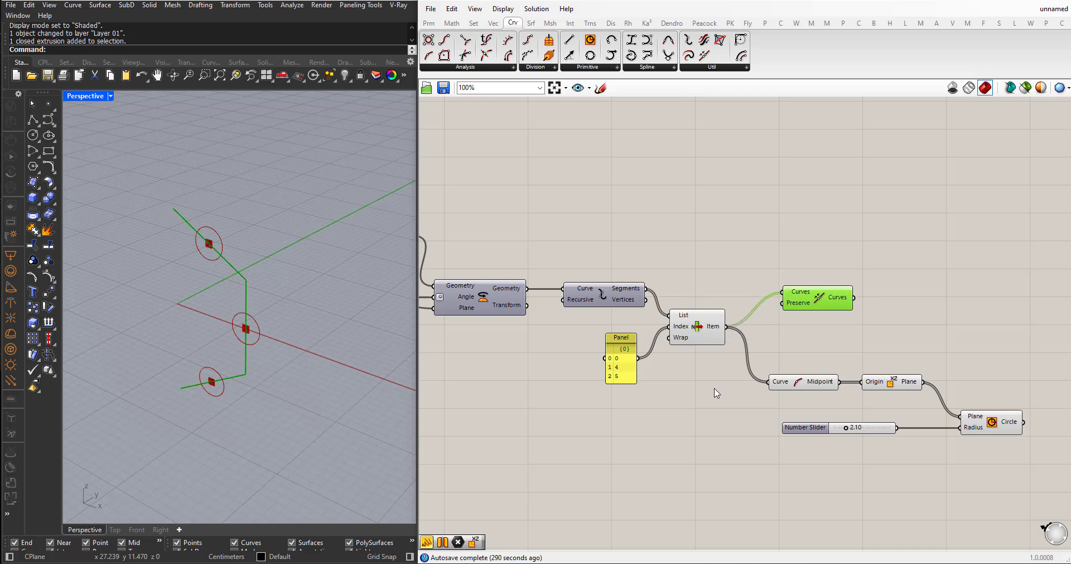
- Turn off the preview of the Midpoint and Plane components
left_click_drag(717, 394, 611, 247)
middle_click(658, 277)
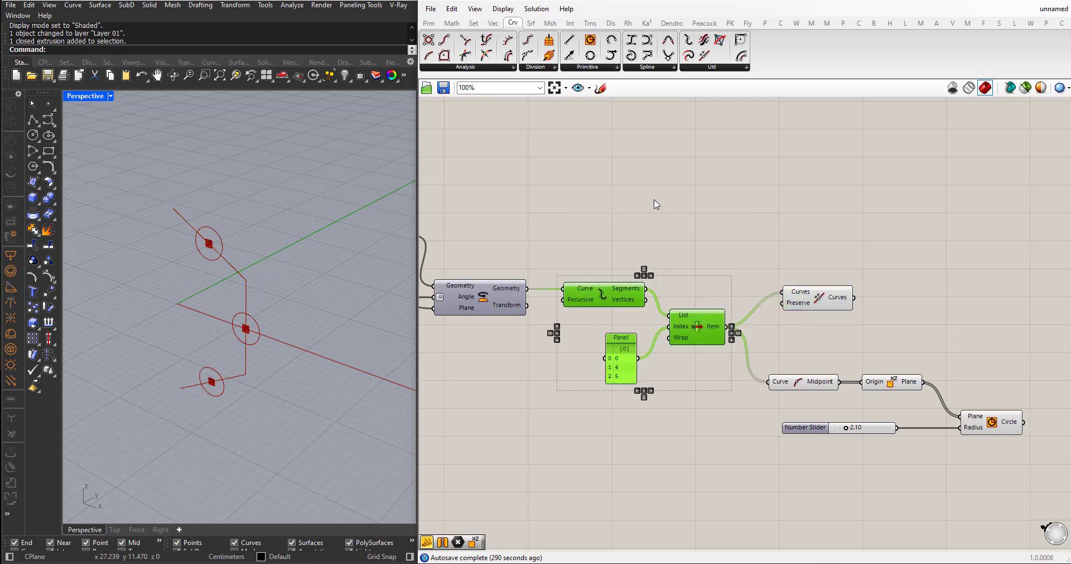
left_click(625, 199)
scroll(596, 195, "down", 3)
scroll(818, 370, "up", 2)
left_click_drag(776, 353, 676, 329)
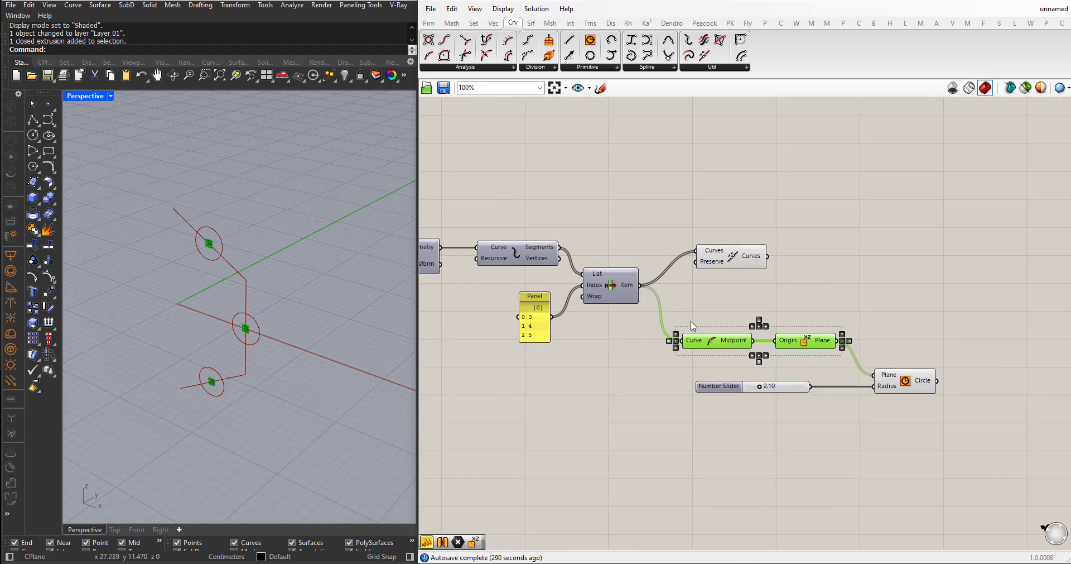
middle_click(717, 324)
left_click(753, 292)
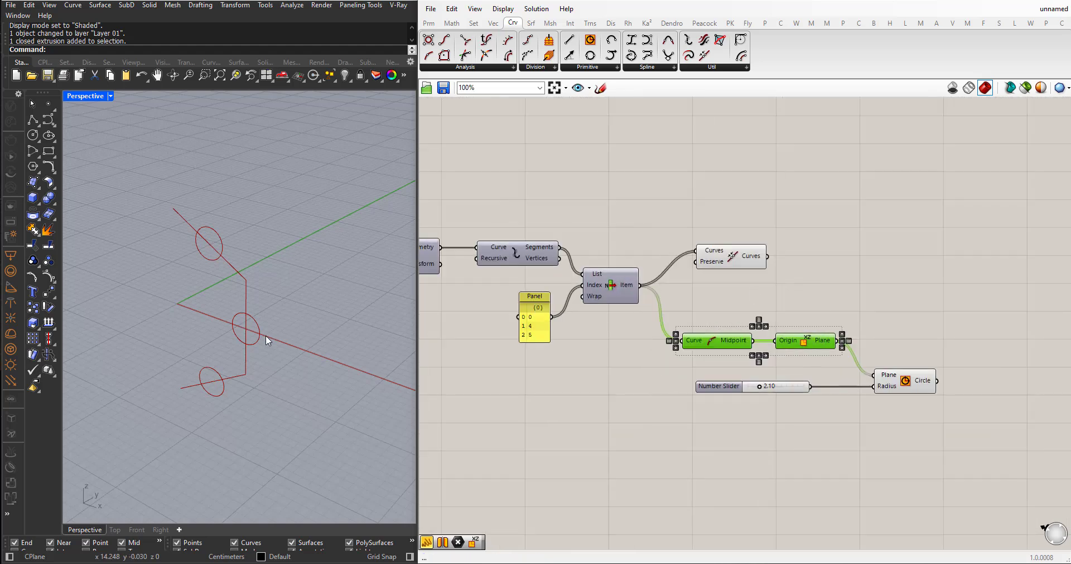
- Shift Join Curves further right and orbit until the joined curve stands upright
right_click_drag(266, 334, 286, 328)
scroll(563, 308, "down", 1)
right_click_drag(564, 309, 475, 310)
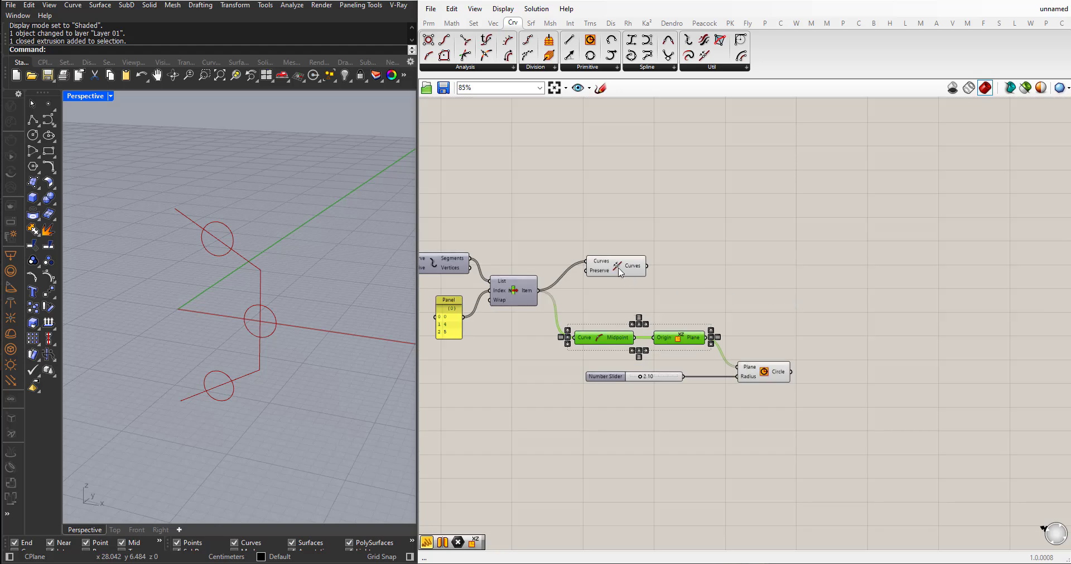
left_click_drag(620, 269, 757, 251)
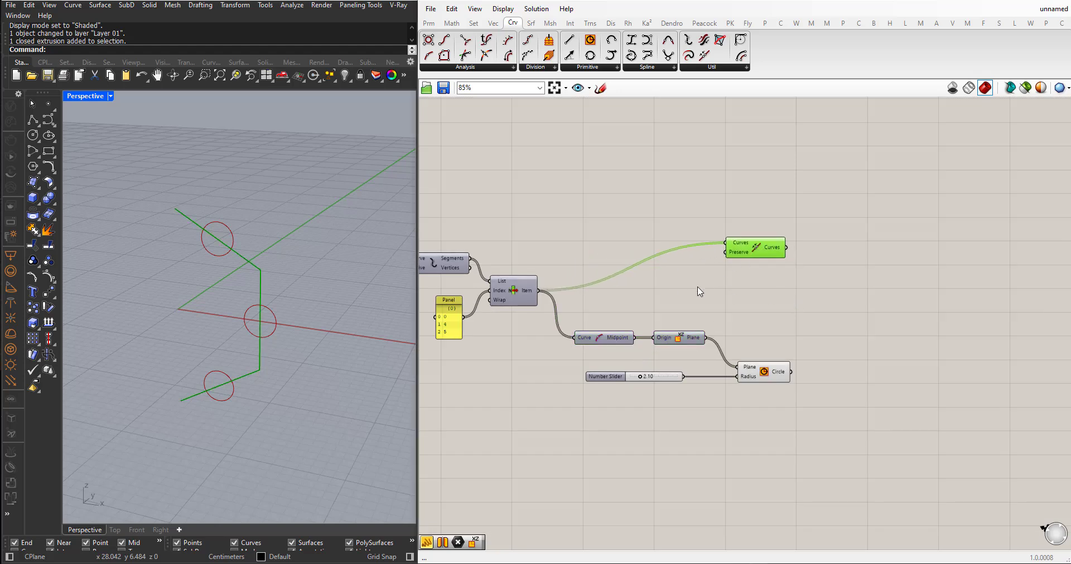
scroll(756, 254, "up", 1)
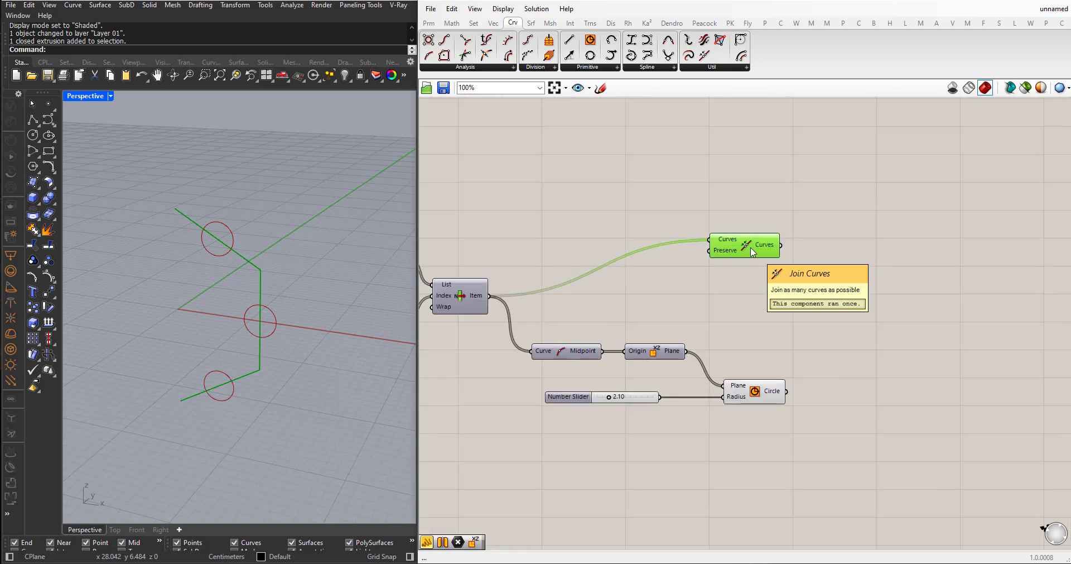
left_click(739, 282)
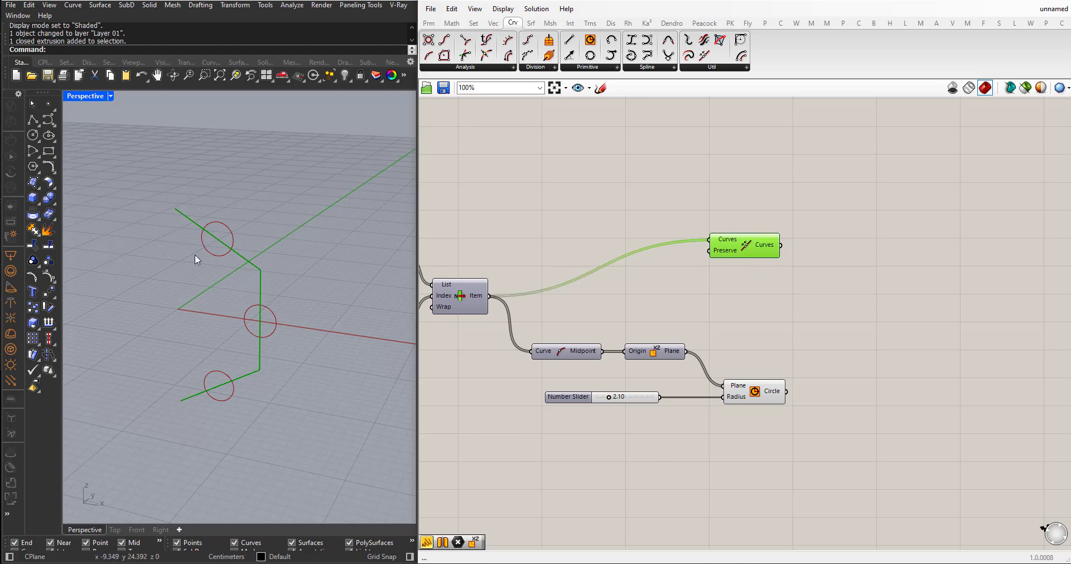
scroll(263, 286, "down", 3)
right_click_drag(264, 285, 295, 282)
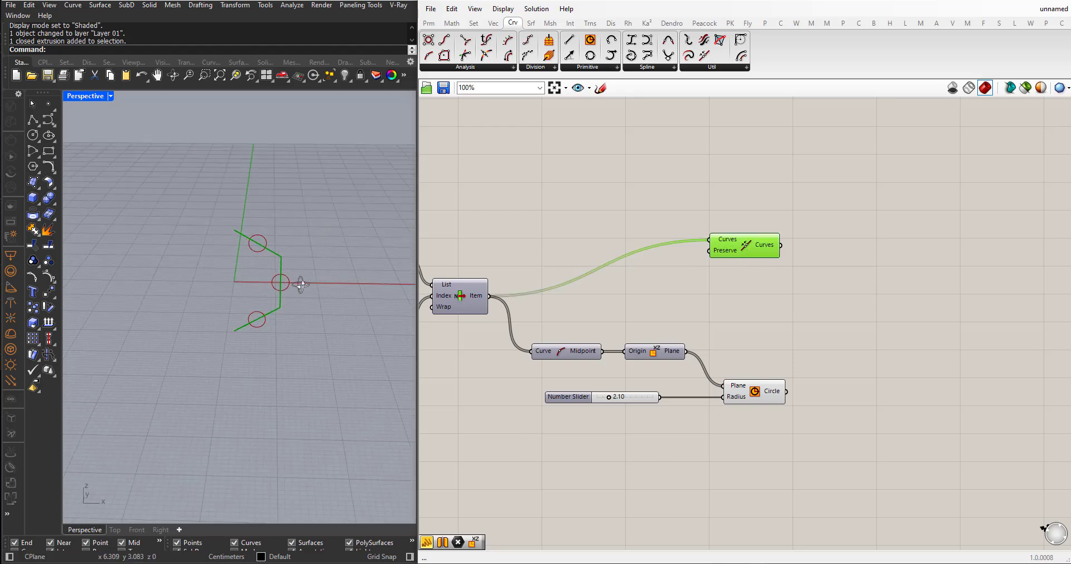
- Add a Revolution component from Surface > Freeform, using the joined curve as its profile
left_click(531, 22)
left_click(560, 66)
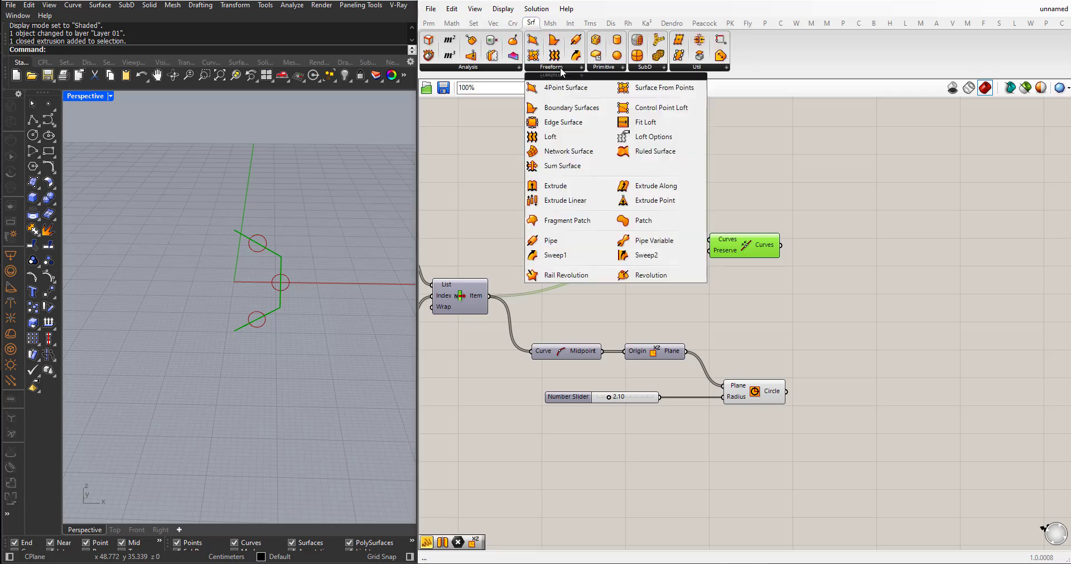
left_click(641, 279)
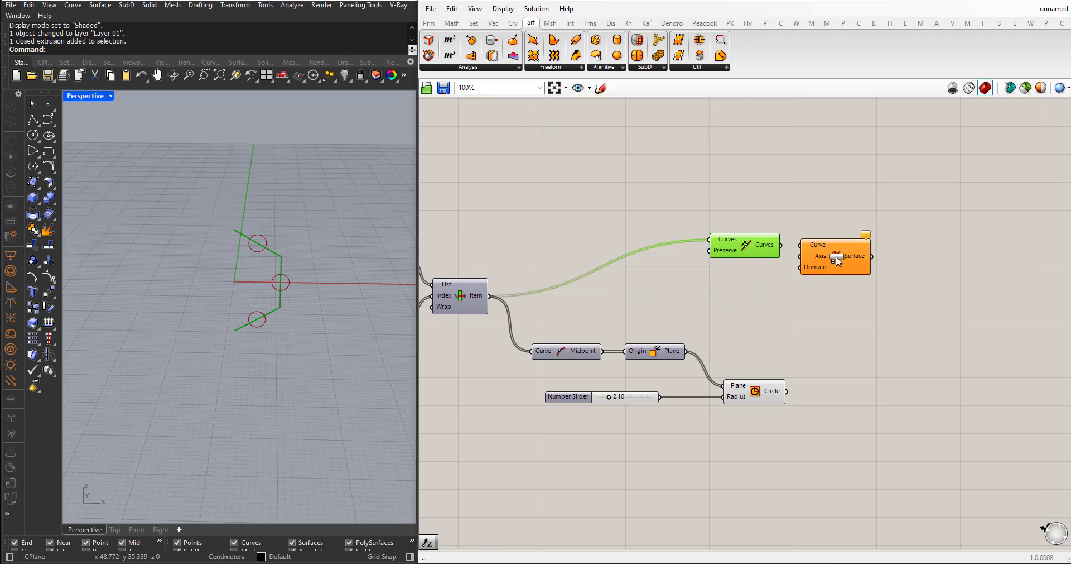
left_click(852, 255)
left_click_drag(852, 255, 863, 252)
left_click_drag(781, 244, 903, 257)
mouse_move(749, 252)
left_mouse_down()
mouse_move(719, 247)
mouse_move(741, 248)
left_mouse_up()
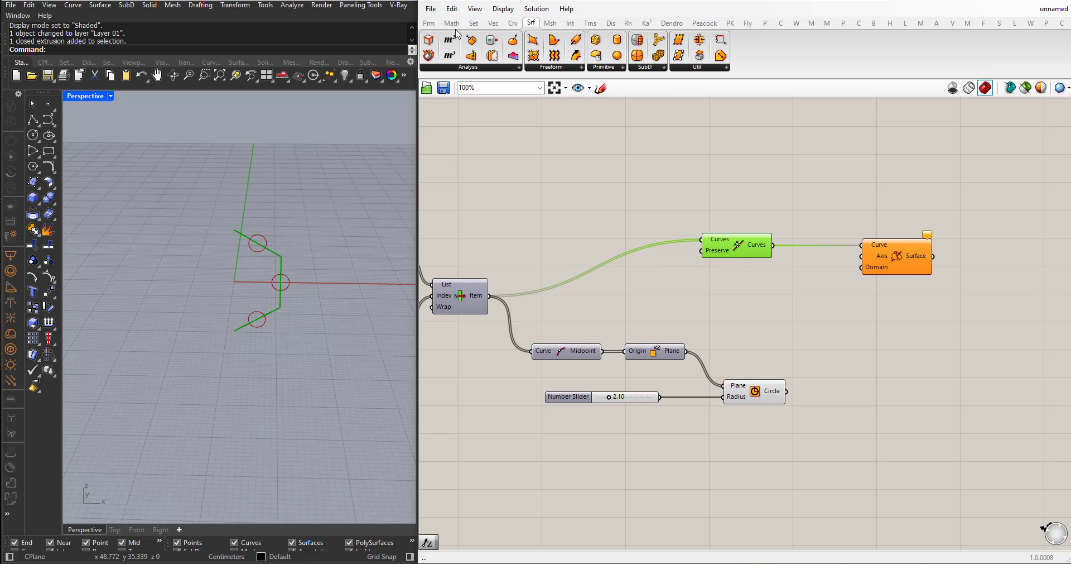
left_click(509, 25)
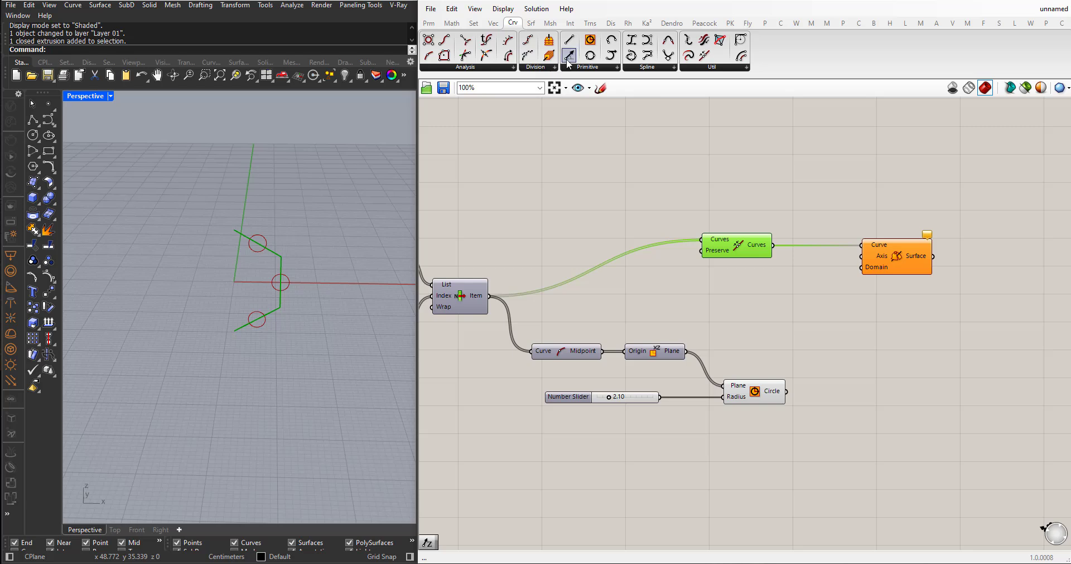
- Add a Line SDL and a Point parameter set to the origin (0)
left_click_drag(567, 59, 755, 176)
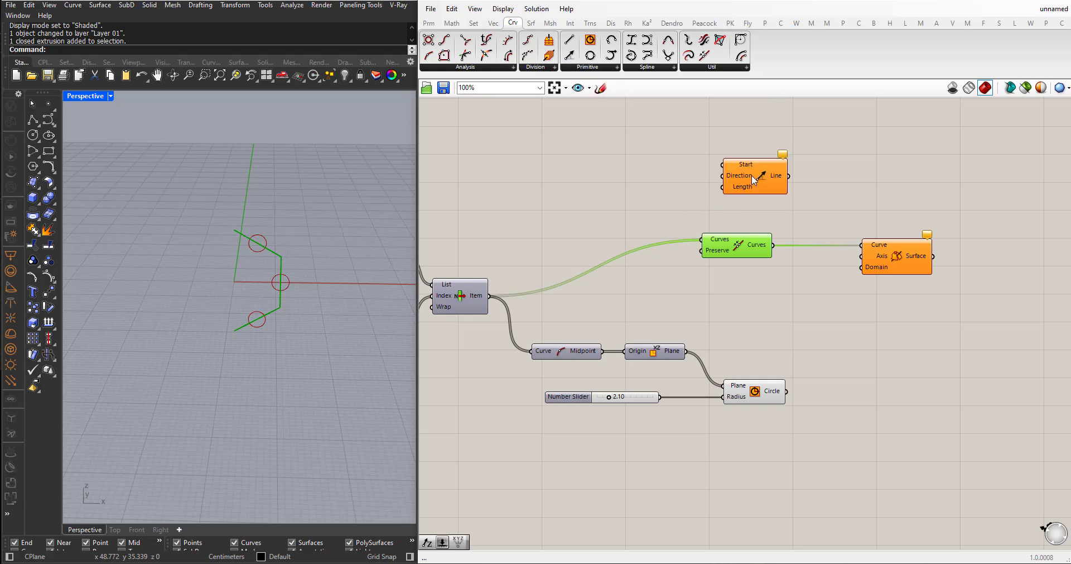
left_click(429, 24)
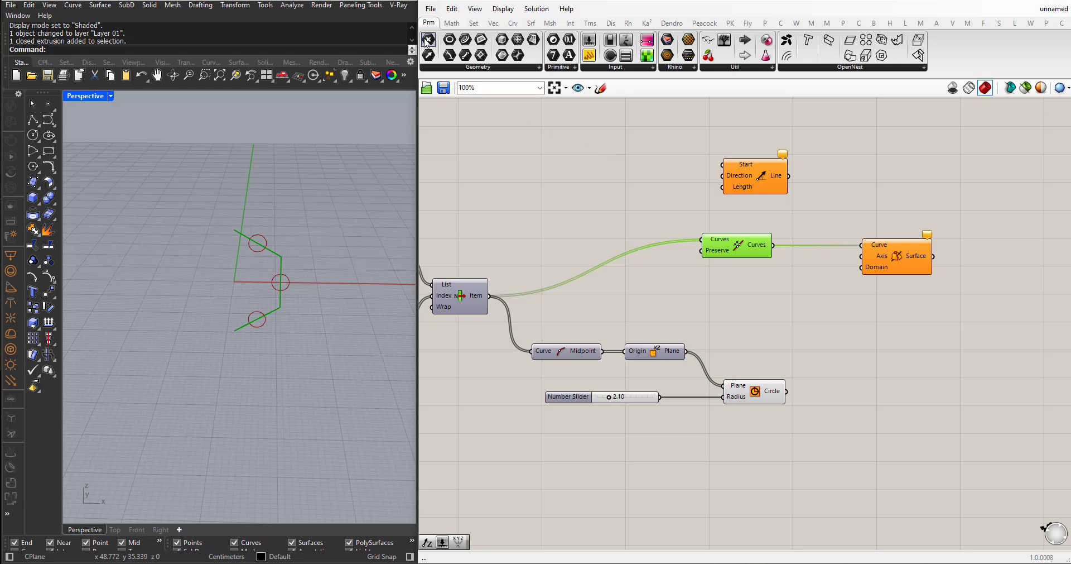
left_click_drag(429, 39, 694, 171)
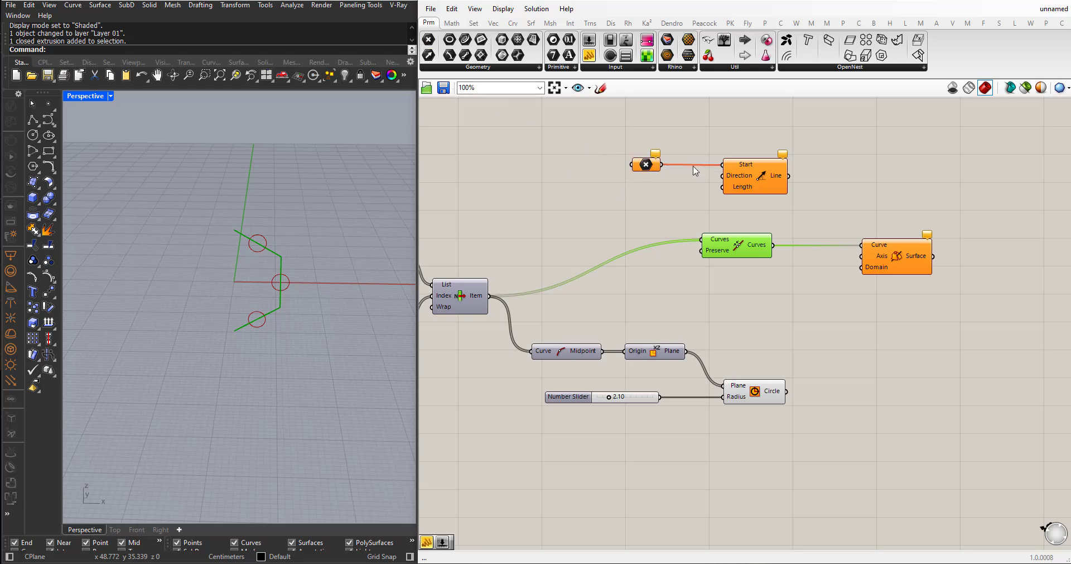
right_click(645, 168)
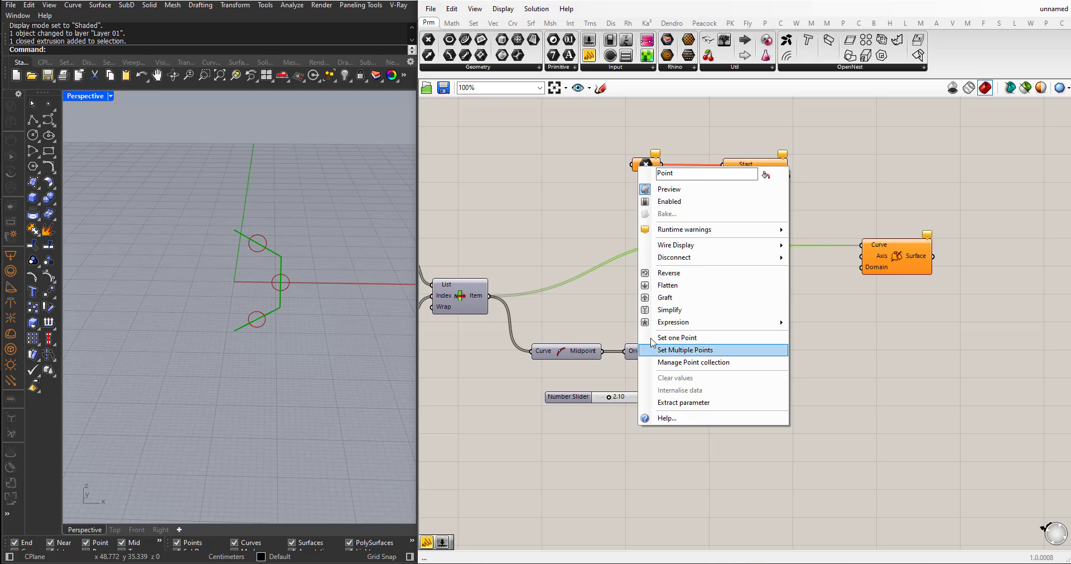
left_click(676, 338)
mouse_move(261, 318)
right_mouse_down()
mouse_move(278, 305)
mouse_move(282, 317)
right_mouse_up()
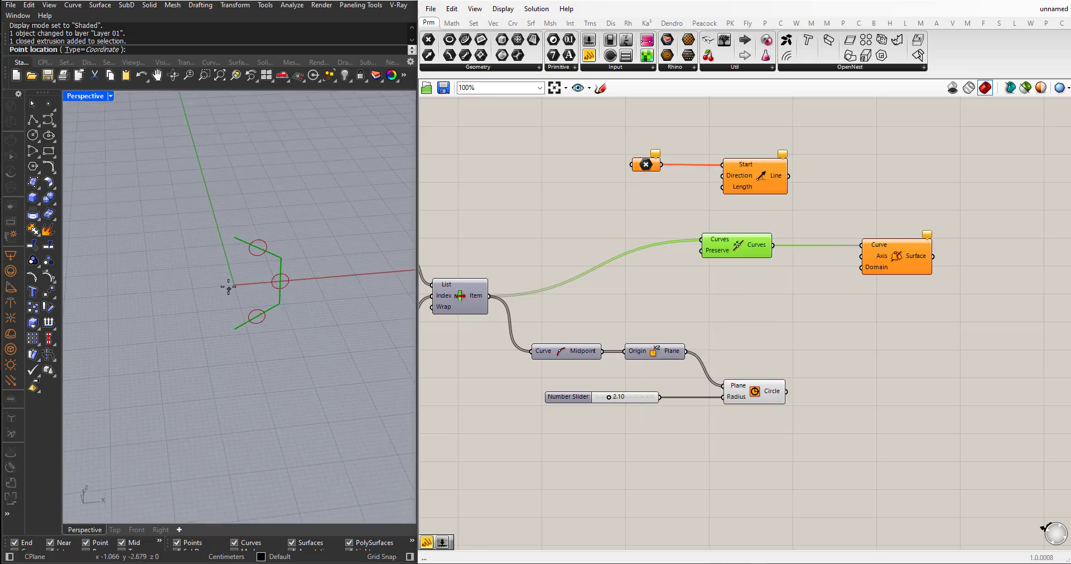
type("0")
key("Return")
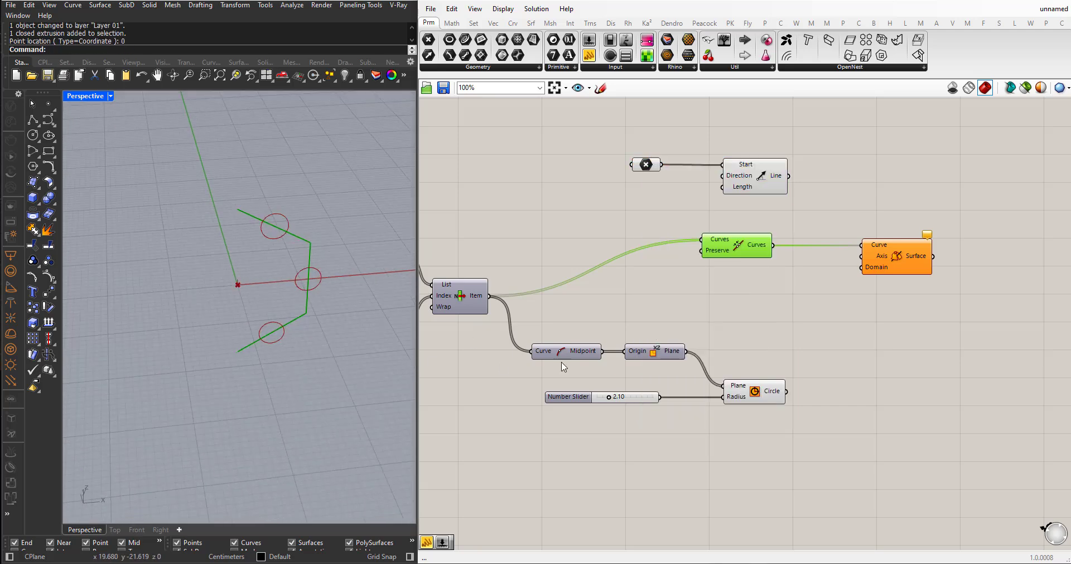
scroll(662, 197, "up", 1)
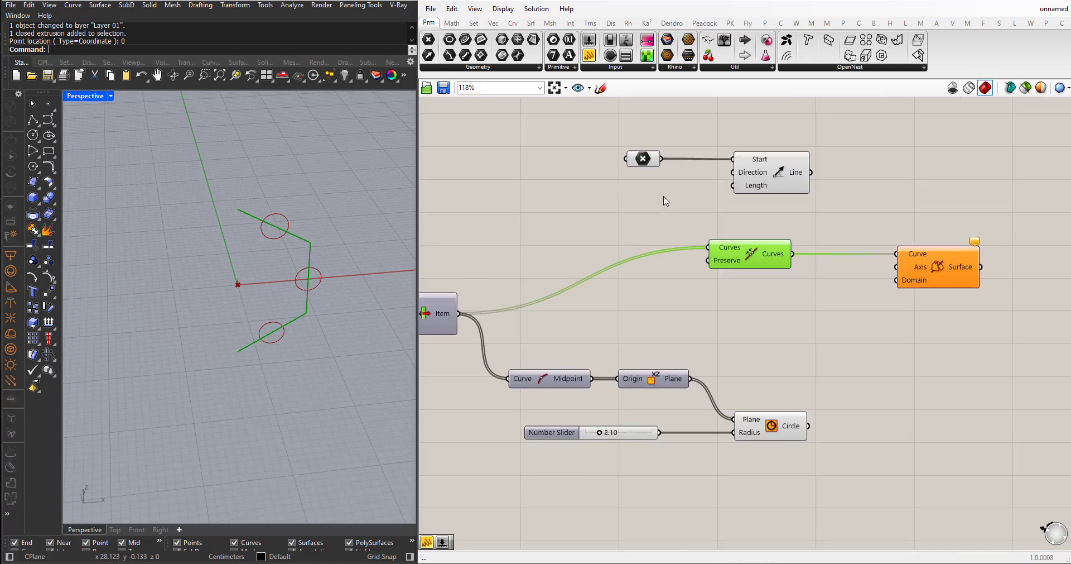
- Set the line Length with a slider at 10 and make it the Revolution axis
double_click(643, 216)
type("3")
key("Return")
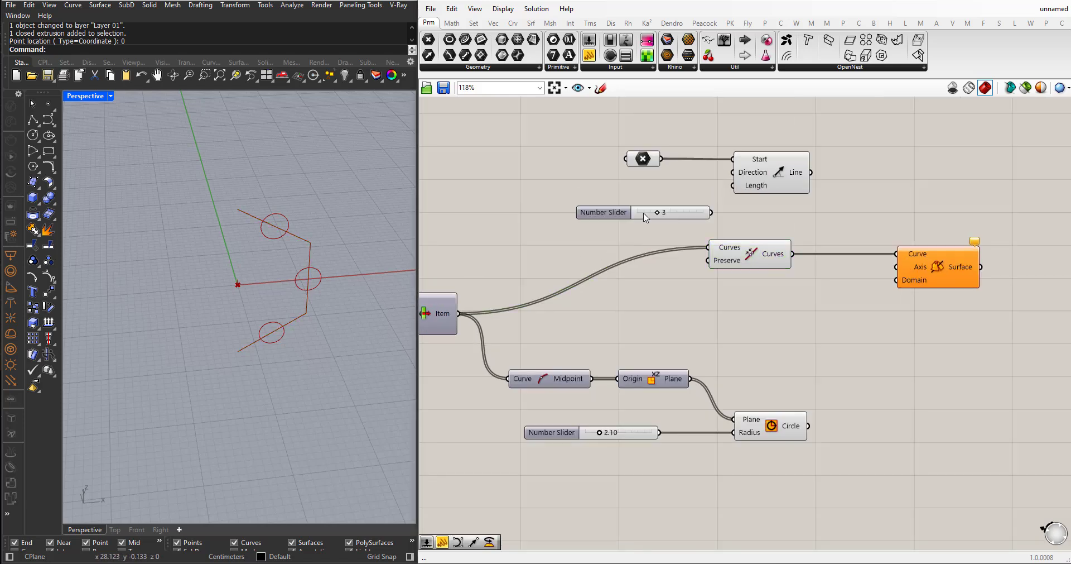
left_click_drag(610, 212, 559, 190)
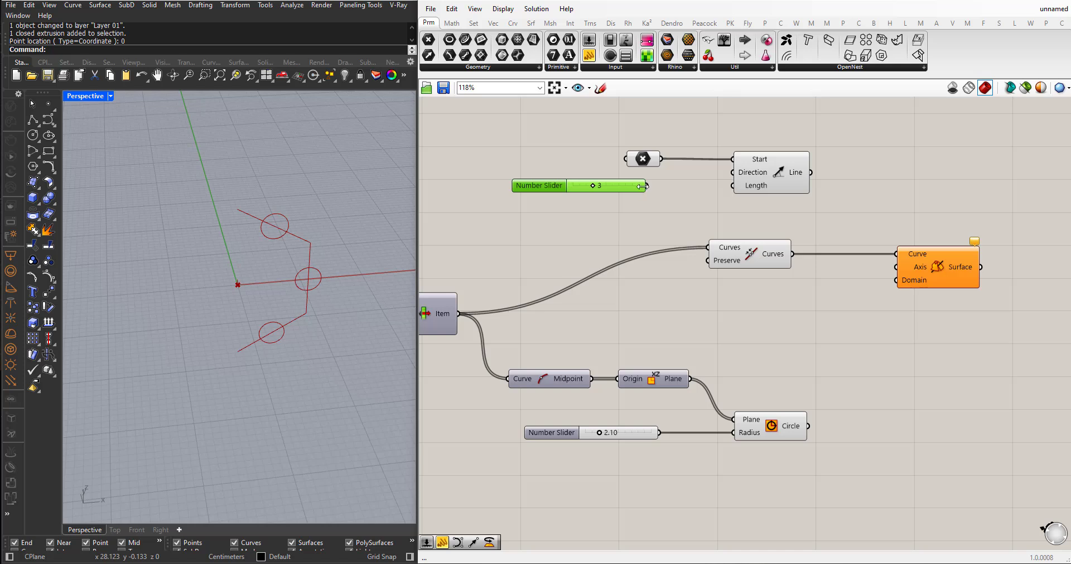
left_click_drag(646, 185, 733, 187)
left_click_drag(593, 186, 643, 184)
scroll(580, 224, "down", 1)
scroll(762, 231, "up", 1)
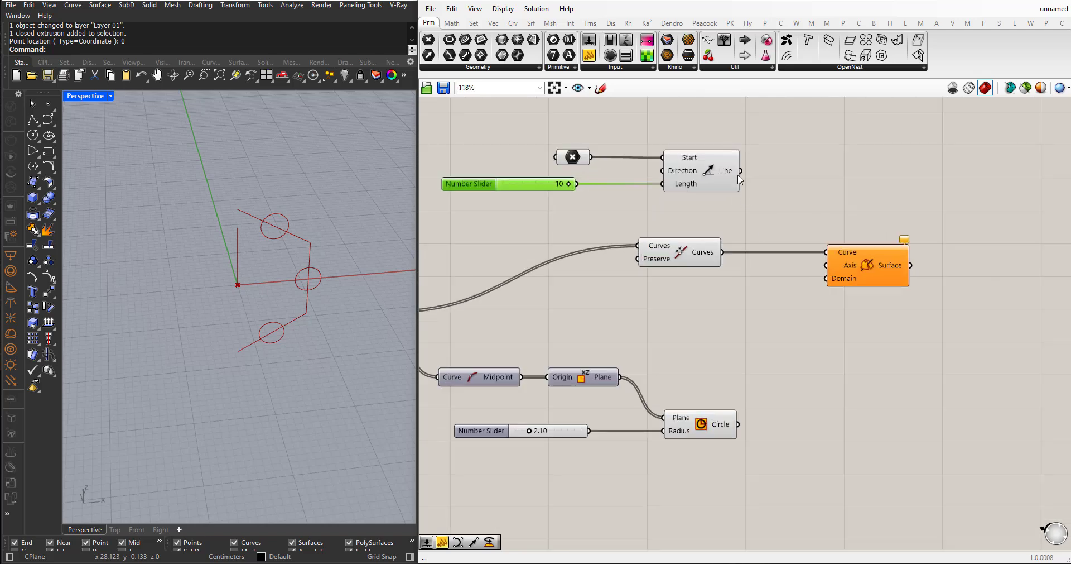
left_click_drag(741, 171, 827, 265)
right_click_drag(318, 242, 350, 236)
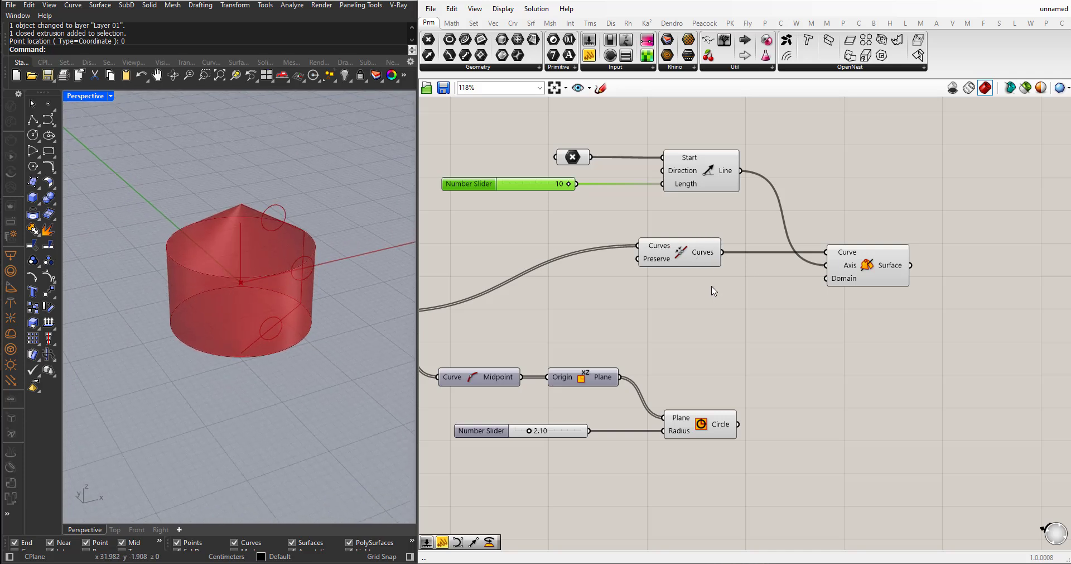
- Create a Panel reading '0 to pi' and shrink it to a short box
mouse_move(852, 282)
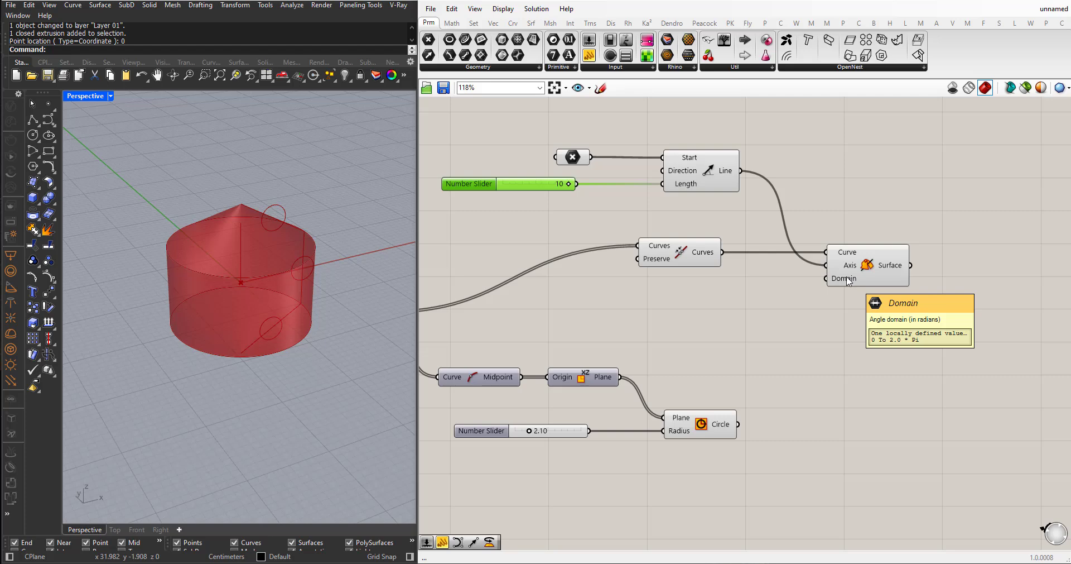
mouse_move(251, 287)
right_mouse_down()
mouse_move(279, 307)
mouse_move(253, 262)
mouse_move(258, 282)
right_mouse_up()
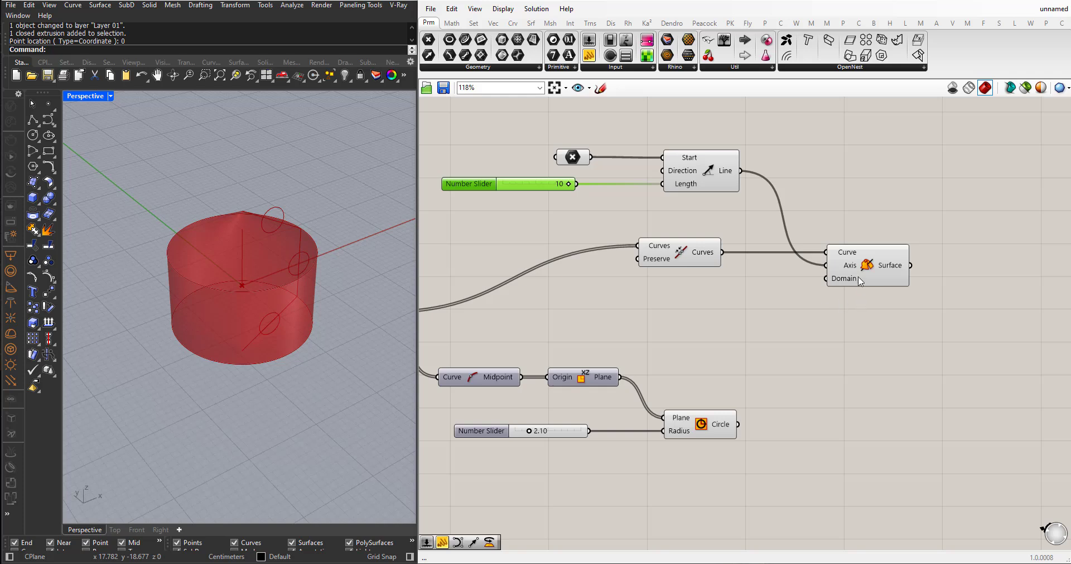
mouse_move(844, 281)
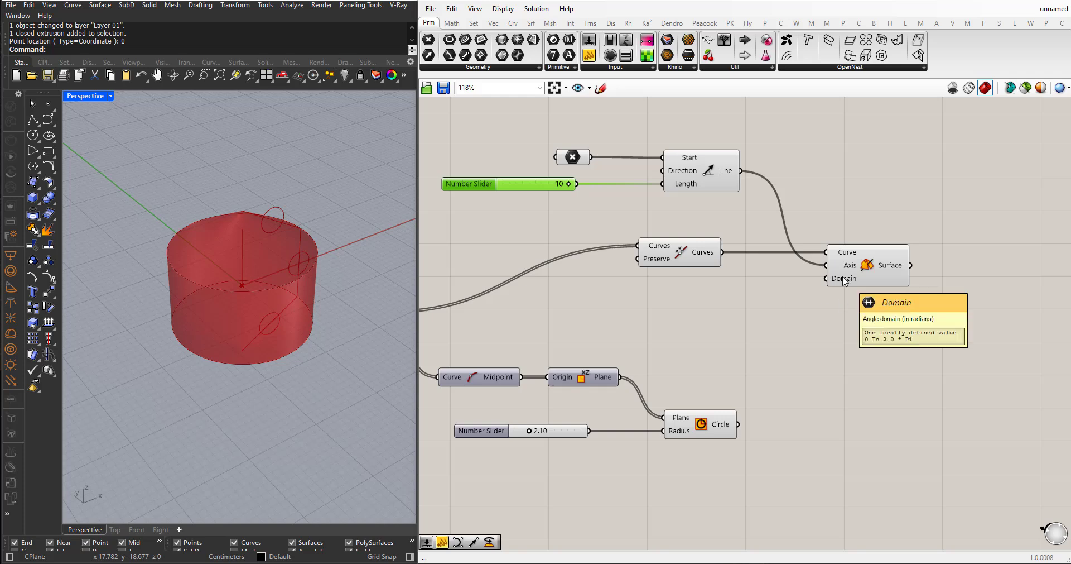
double_click(718, 329)
type("panel")
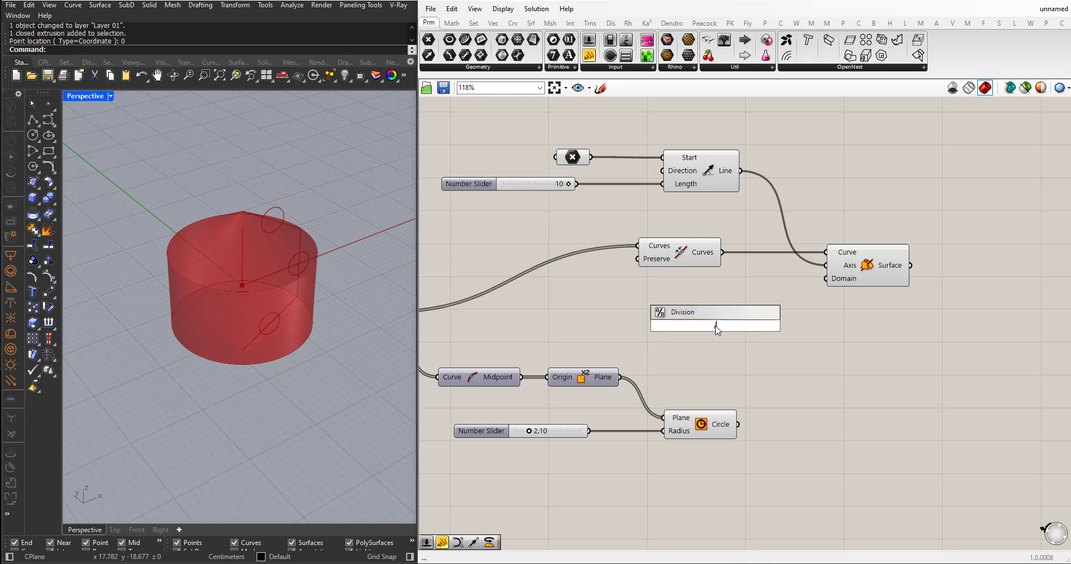
key("Return")
double_click(718, 330)
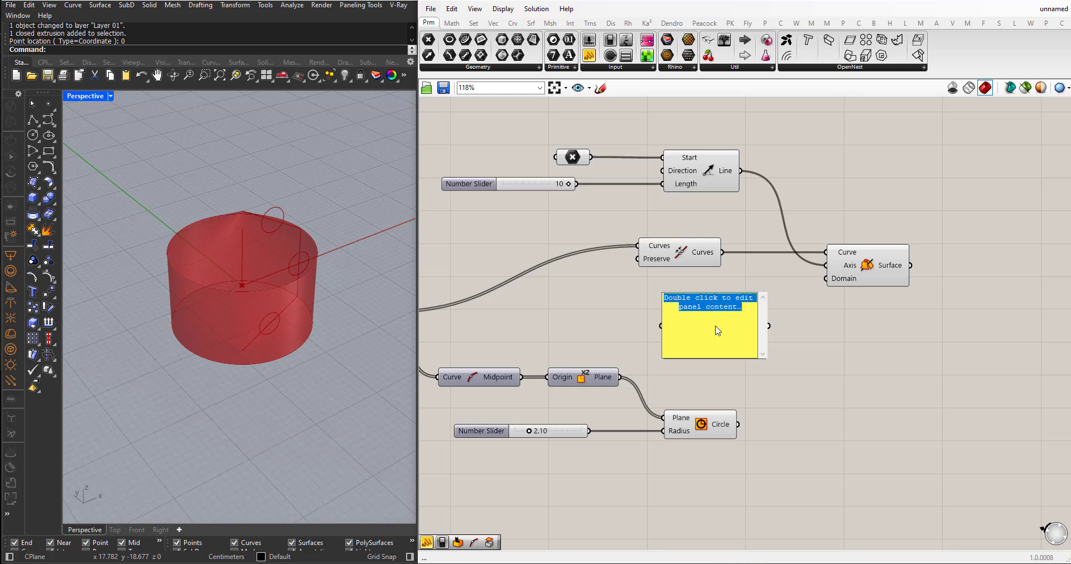
type("0 to")
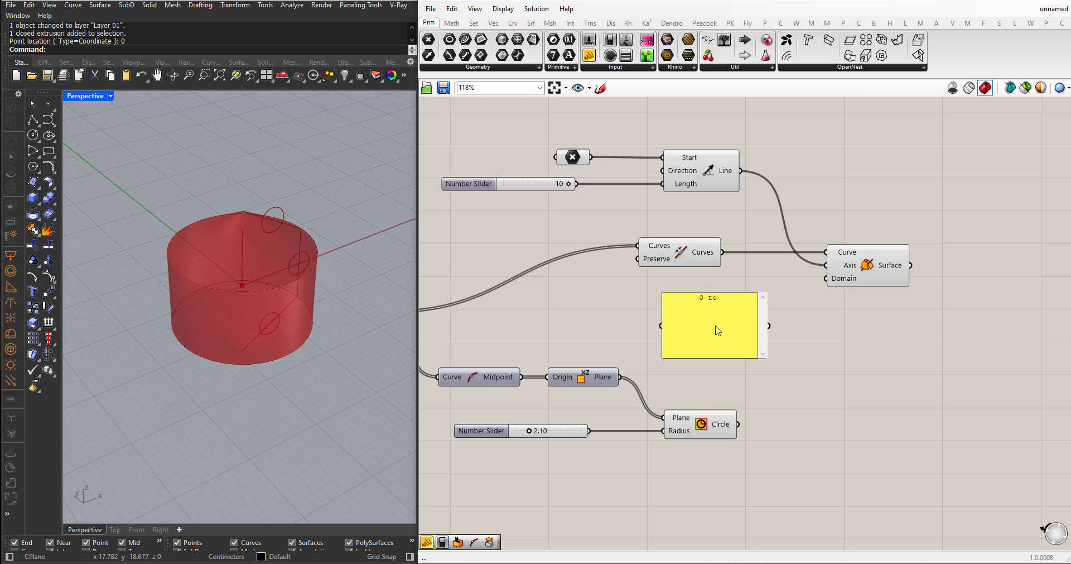
type(" pi")
left_click(762, 393)
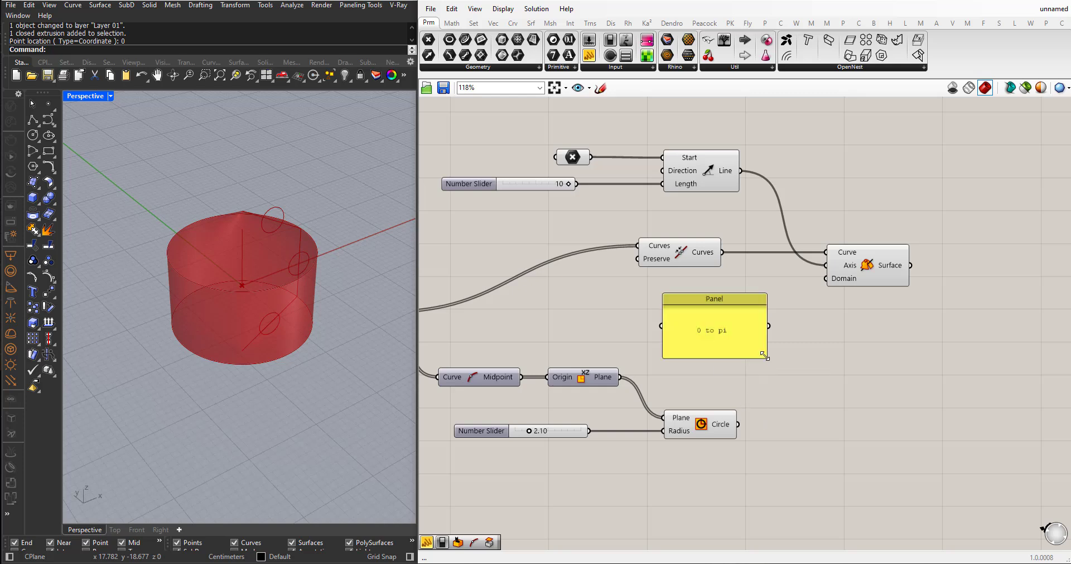
left_click_drag(764, 355, 757, 324)
- Connect the '0 to pi' panel to the Revolution's Domain input
right_click(725, 291)
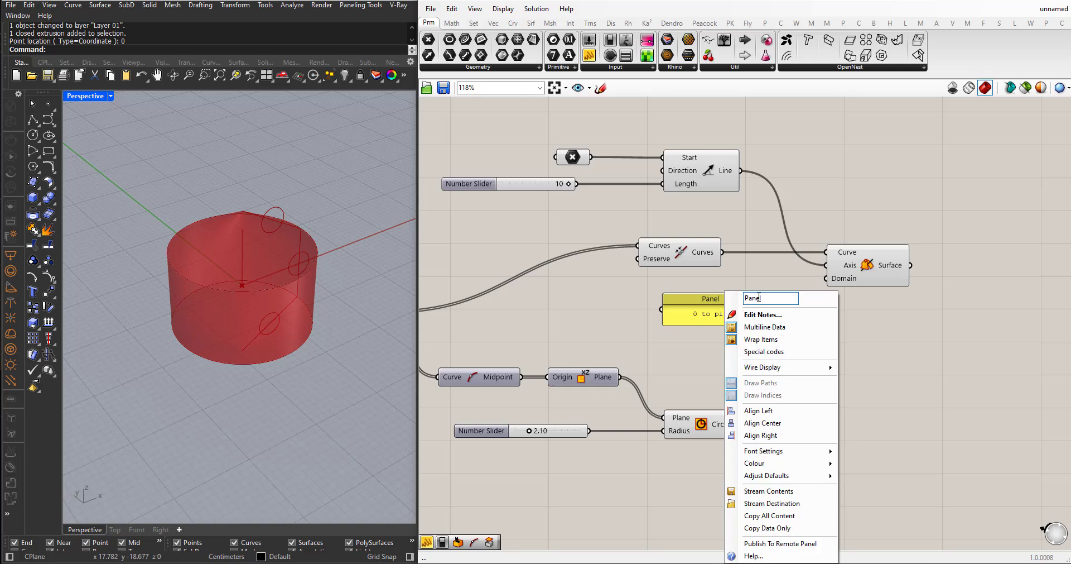
left_click(636, 304)
left_click_drag(706, 316, 826, 277)
right_click_drag(385, 321, 217, 305)
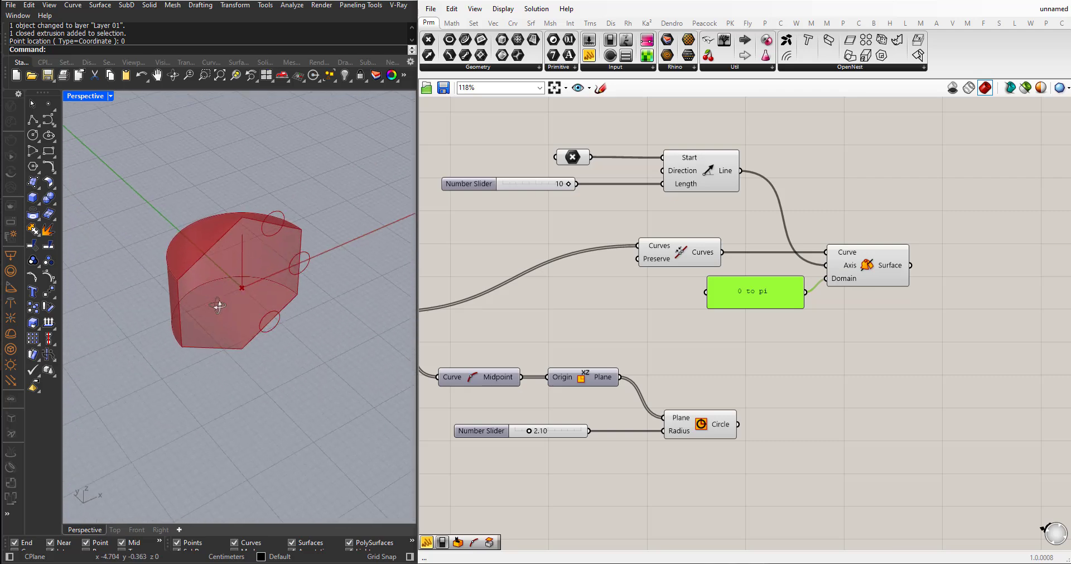
scroll(769, 293, "down", 2)
scroll(769, 293, "down", 2)
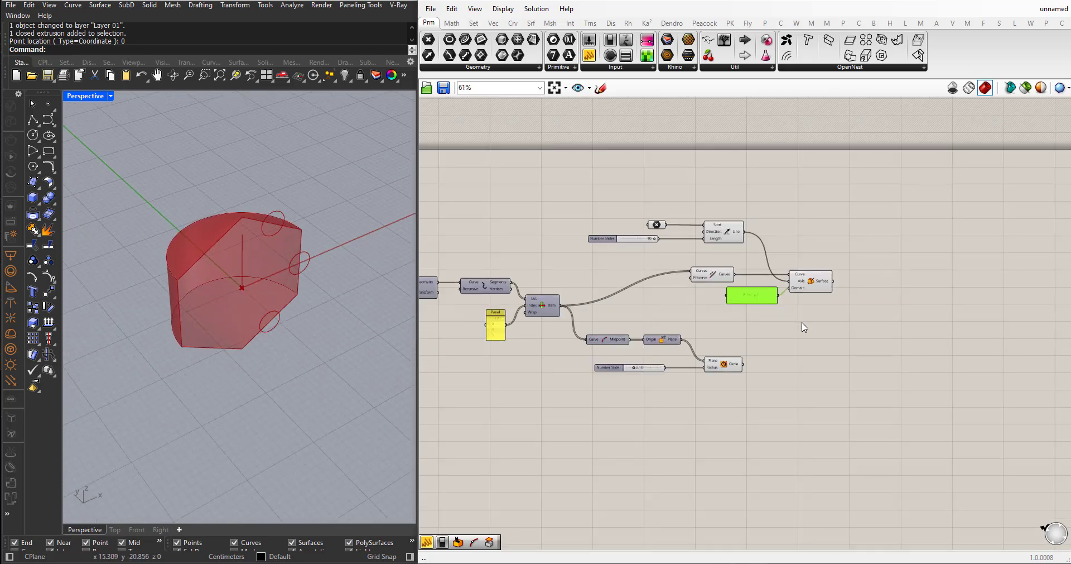
- Duplicate the Revolution and panel below, with the three circles as the copy's profile
scroll(804, 327, "up", 2)
right_click_drag(732, 331, 733, 335)
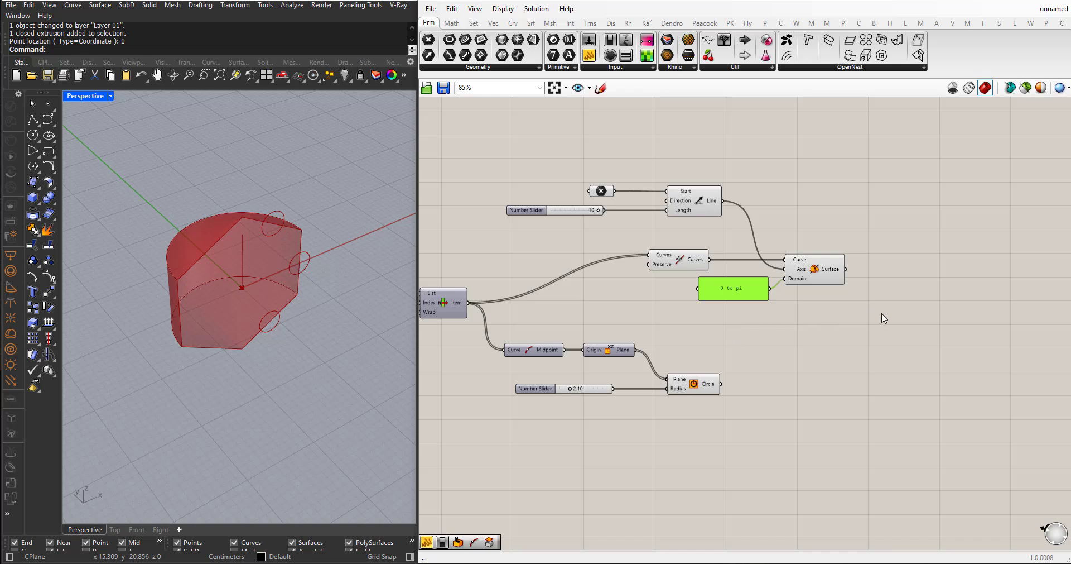
left_click_drag(876, 315, 717, 163)
left_click_drag(880, 350, 758, 239)
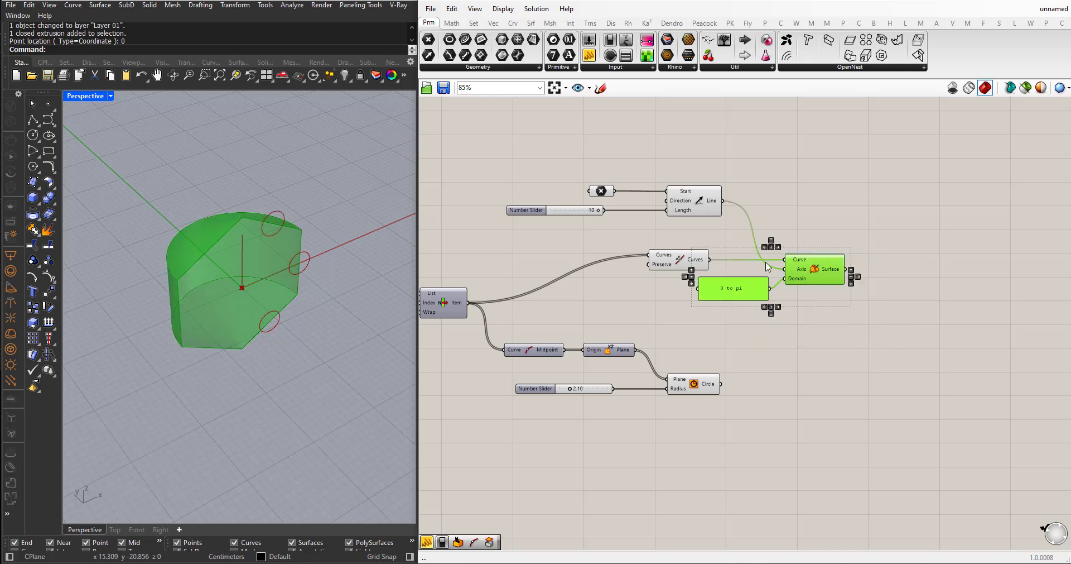
left_click_drag(814, 281, 834, 420)
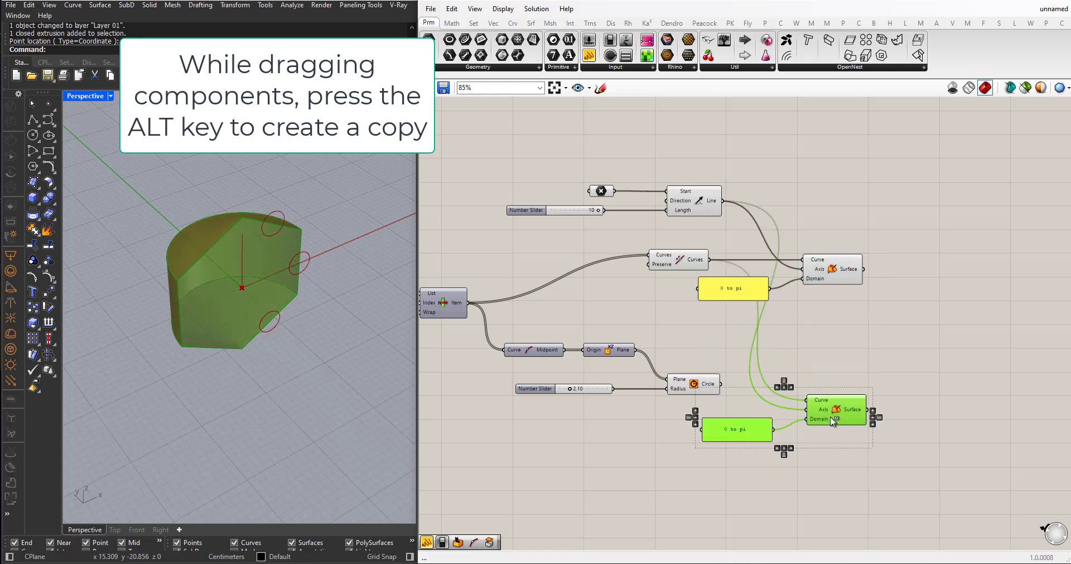
left_click_drag(721, 385, 834, 397)
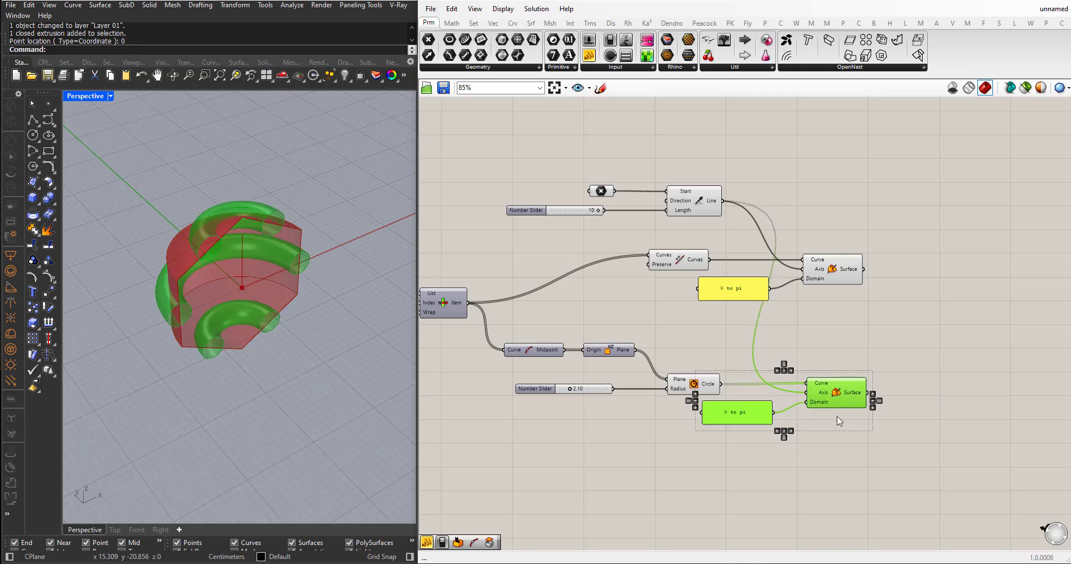
- Delete the duplicate panel and feed the original '0 to pi' panel into both Domain inputs
left_click(839, 420)
left_click_drag(738, 419, 725, 425)
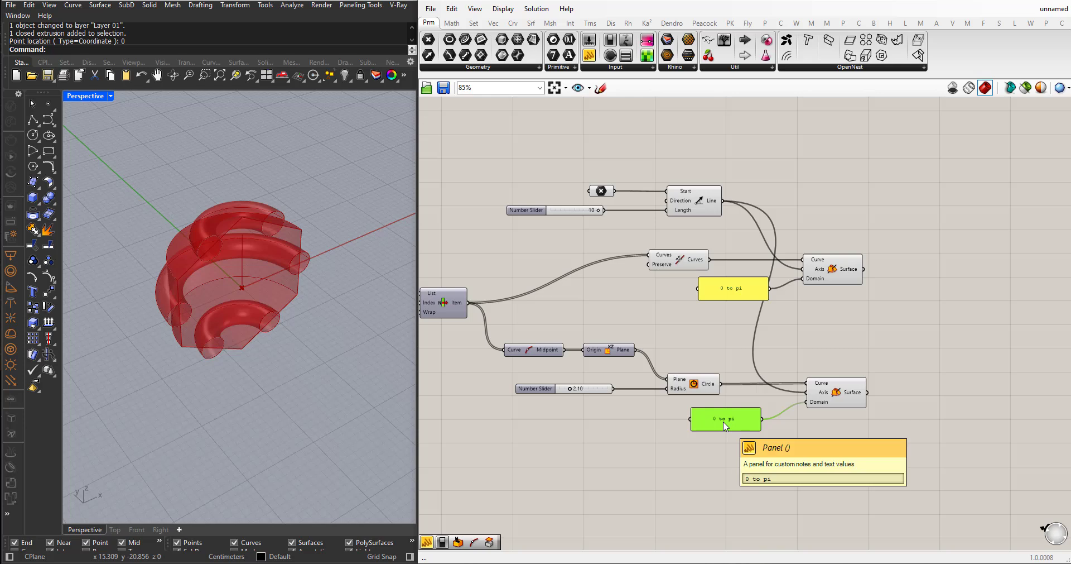
key("Delete")
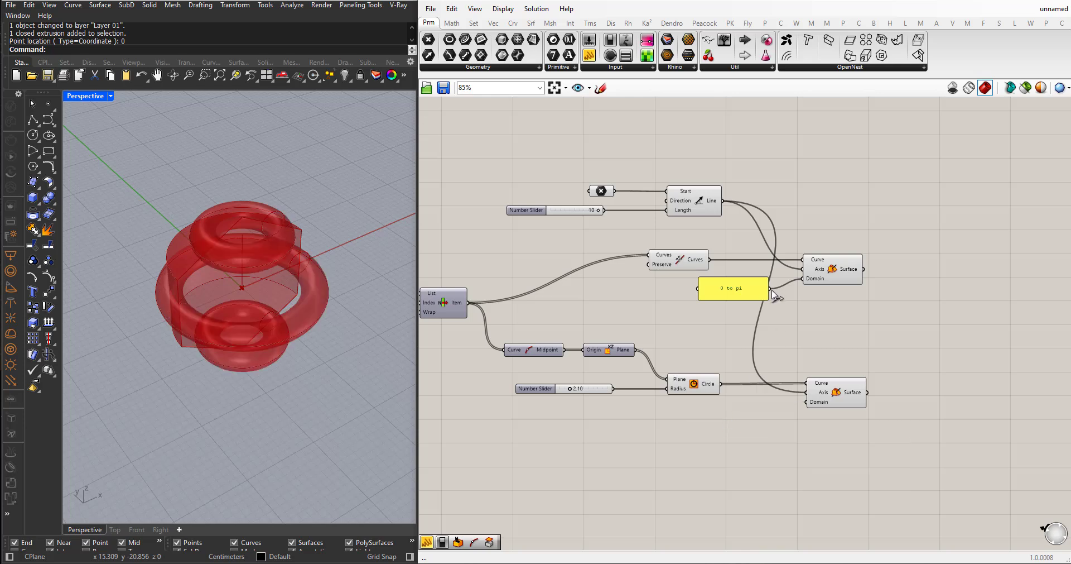
left_click_drag(771, 289, 807, 401)
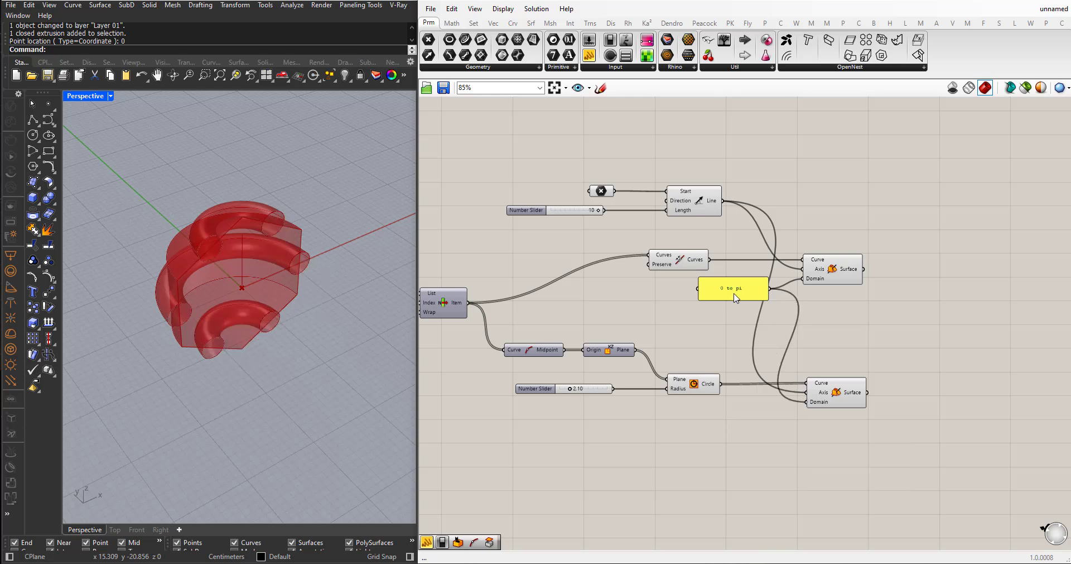
left_click_drag(735, 298, 699, 331)
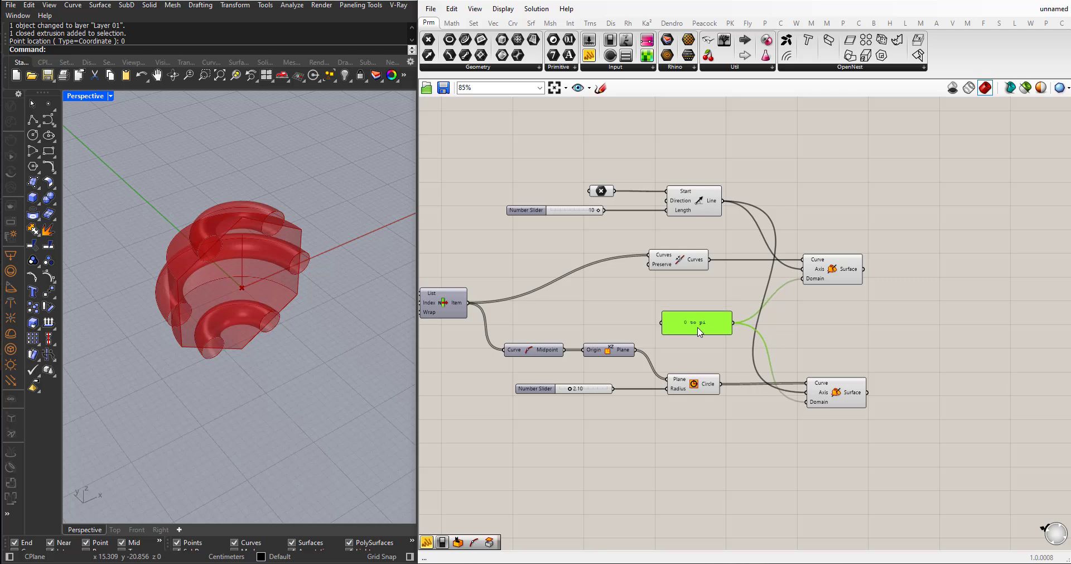
right_click_drag(700, 332, 609, 311)
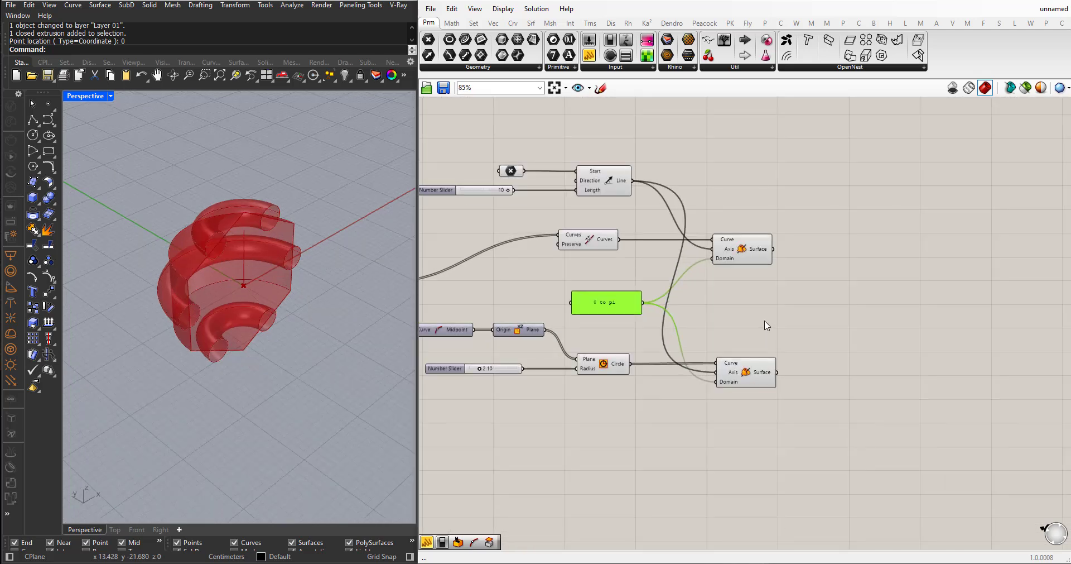
right_click_drag(286, 318, 257, 285)
- Add Solid Difference with the half-revolved solid as Breps A and half-tori as Breps B
scroll(195, 290, "up", 3)
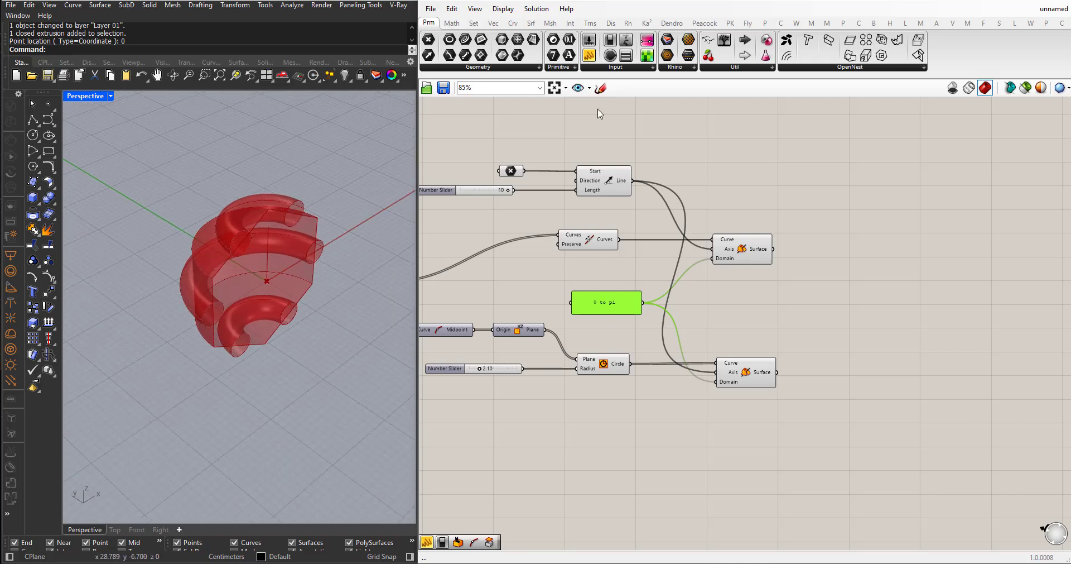
left_click(570, 23)
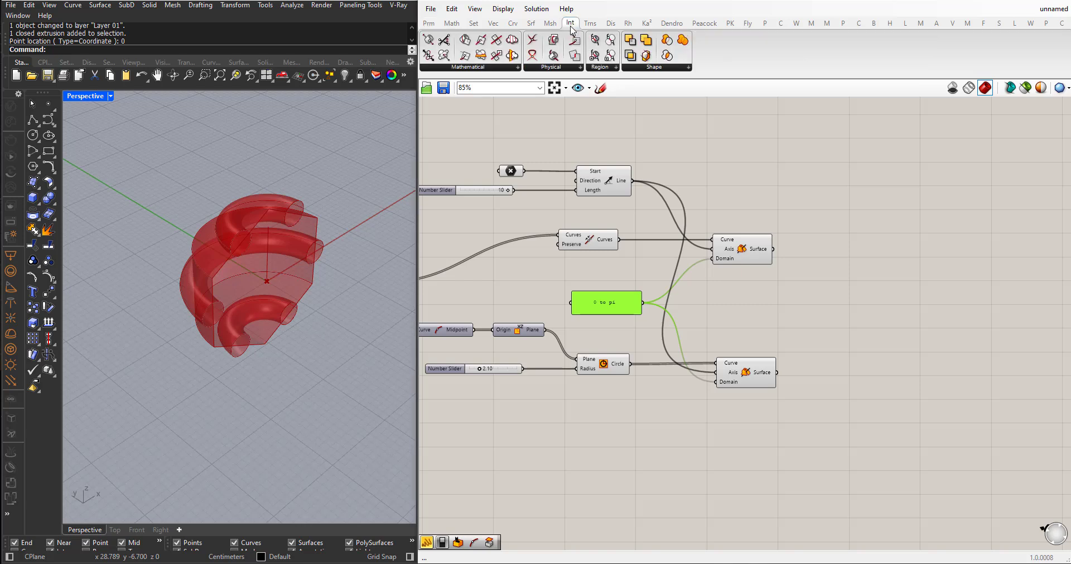
left_click(638, 66)
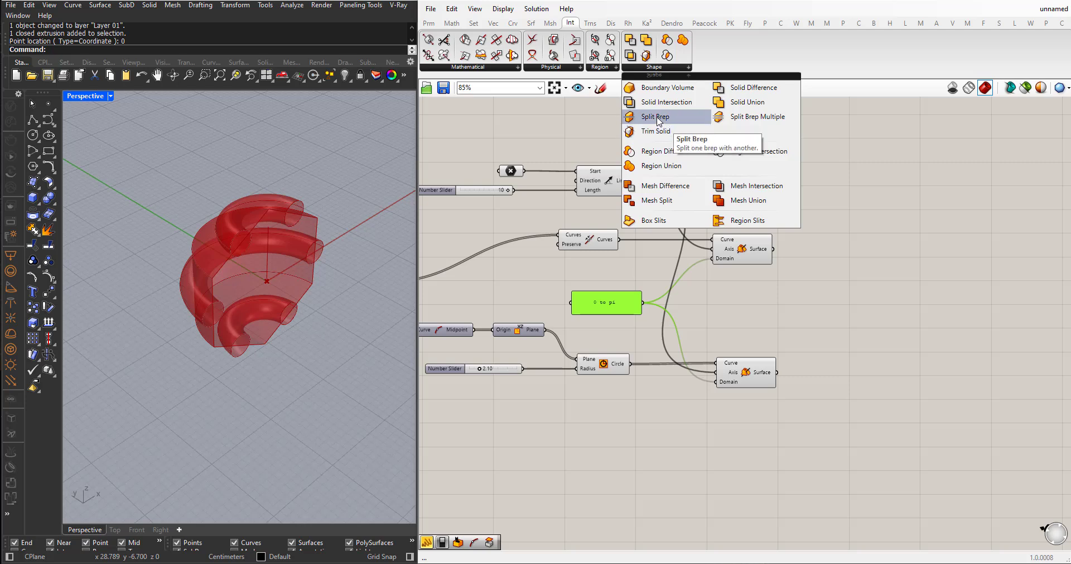
left_click(744, 89)
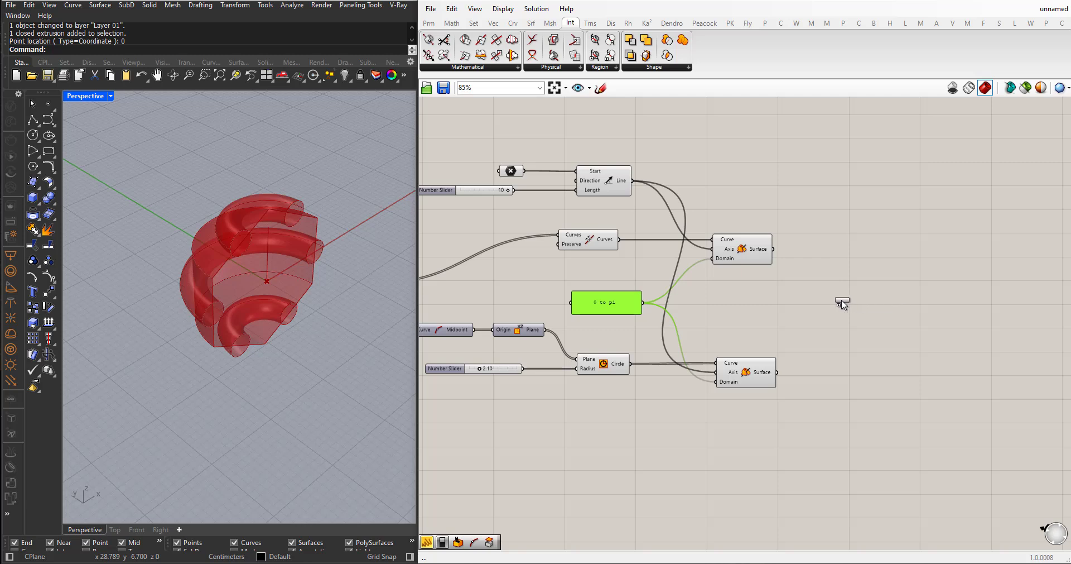
left_click(842, 300)
left_click_drag(774, 249, 823, 303)
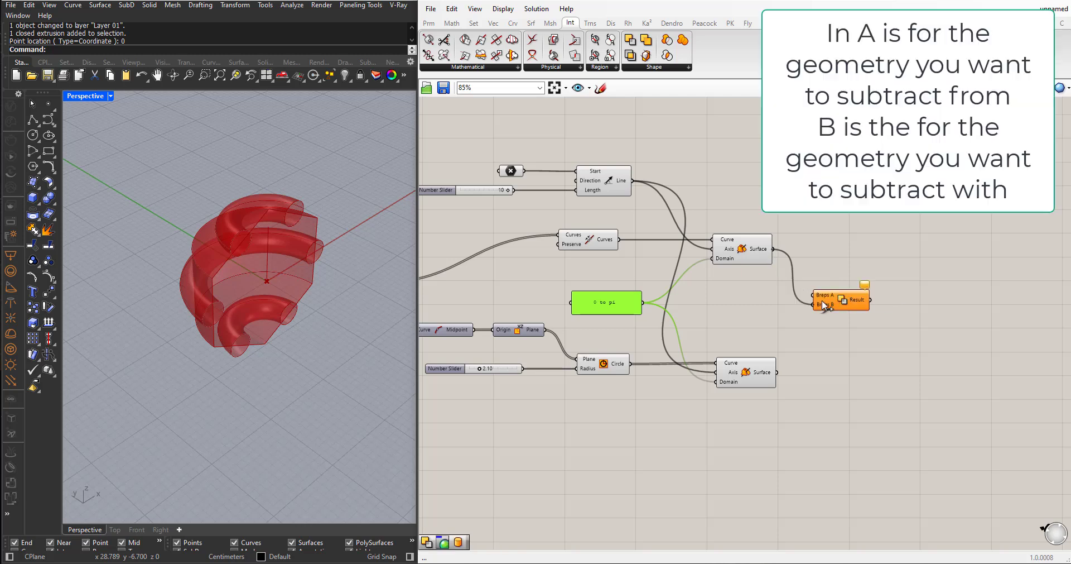
left_click_drag(777, 372, 814, 315)
- Hide both Revolution previews so only the grooved solid remains visible
left_click(829, 364)
left_click_drag(796, 418, 724, 211)
middle_click(724, 211)
left_click(772, 165)
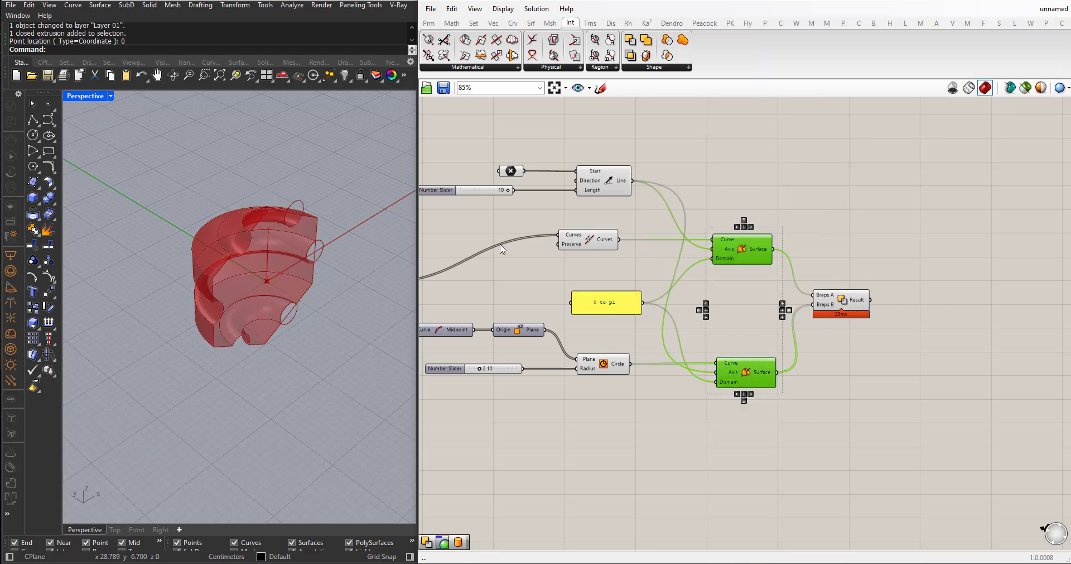
right_click_drag(280, 254, 308, 247)
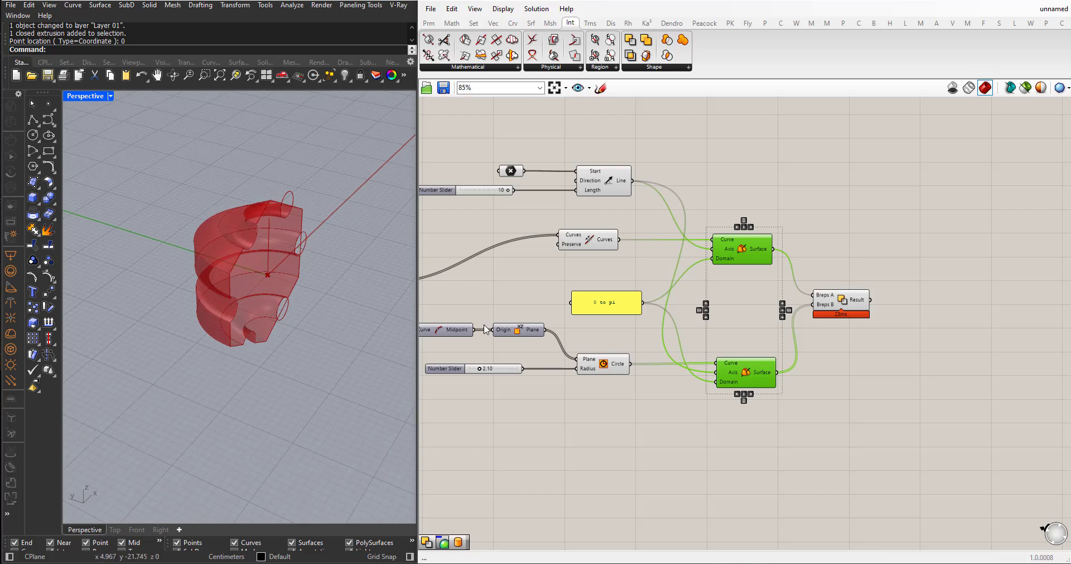
left_click_drag(750, 431, 470, 139)
- Add a Custom Preview component and feed the Solid Difference result into its Geometry input
middle_click(536, 182)
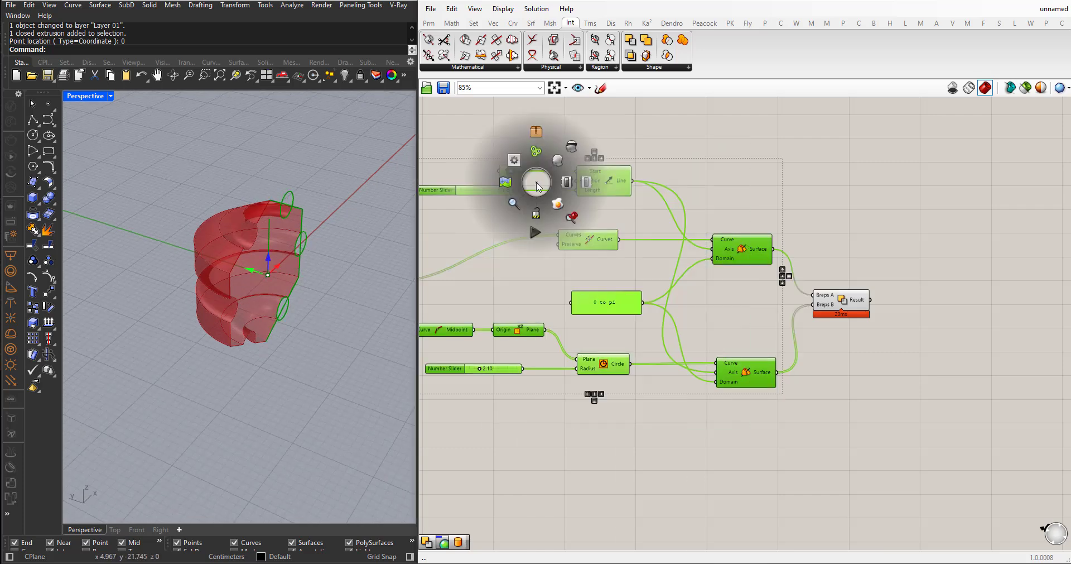
left_click(560, 159)
scroll(712, 229, "down", 5)
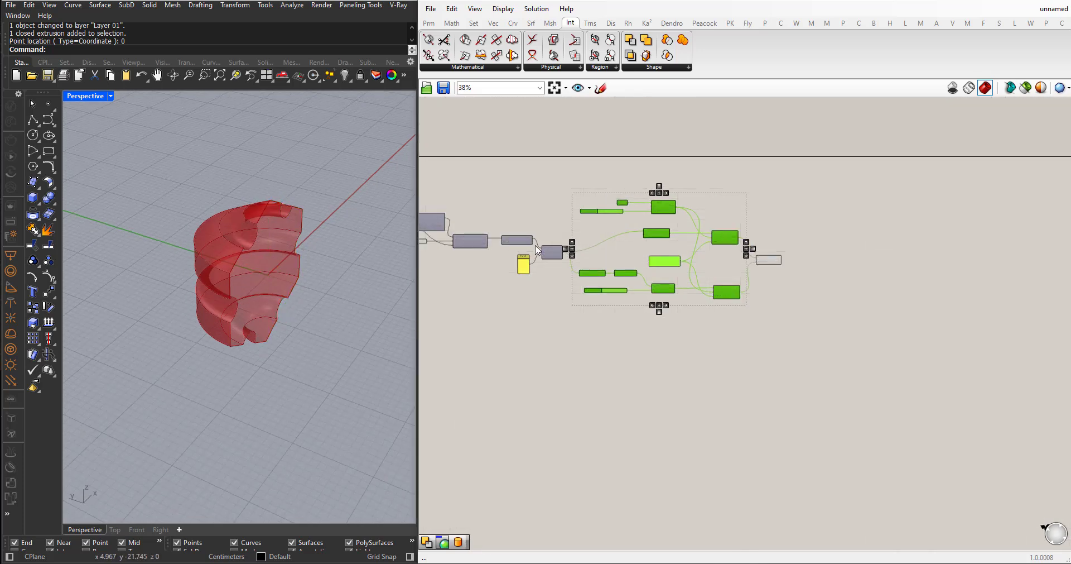
scroll(239, 236, "up", 3)
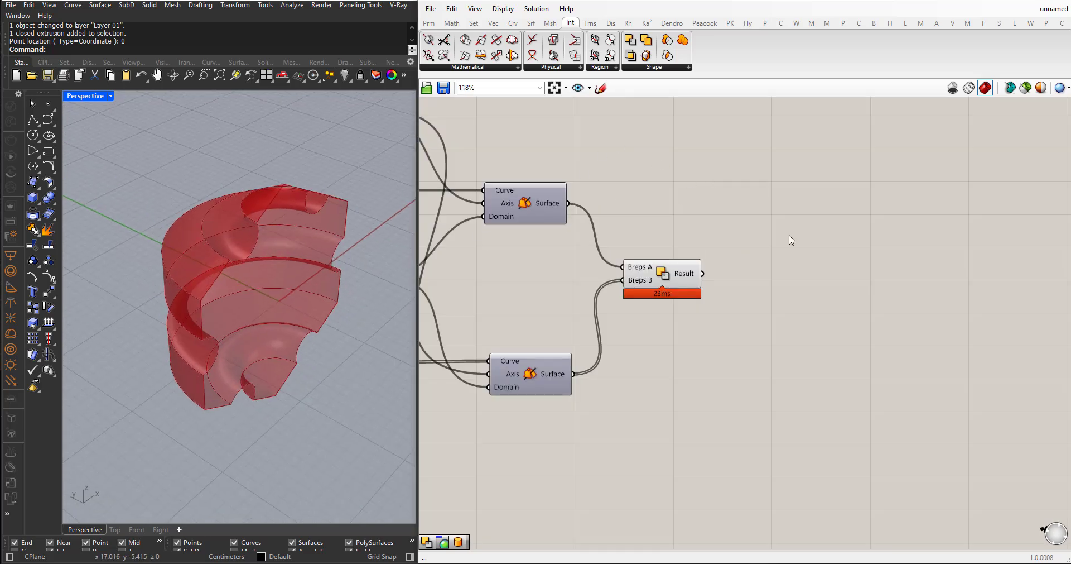
double_click(789, 235)
type("preview")
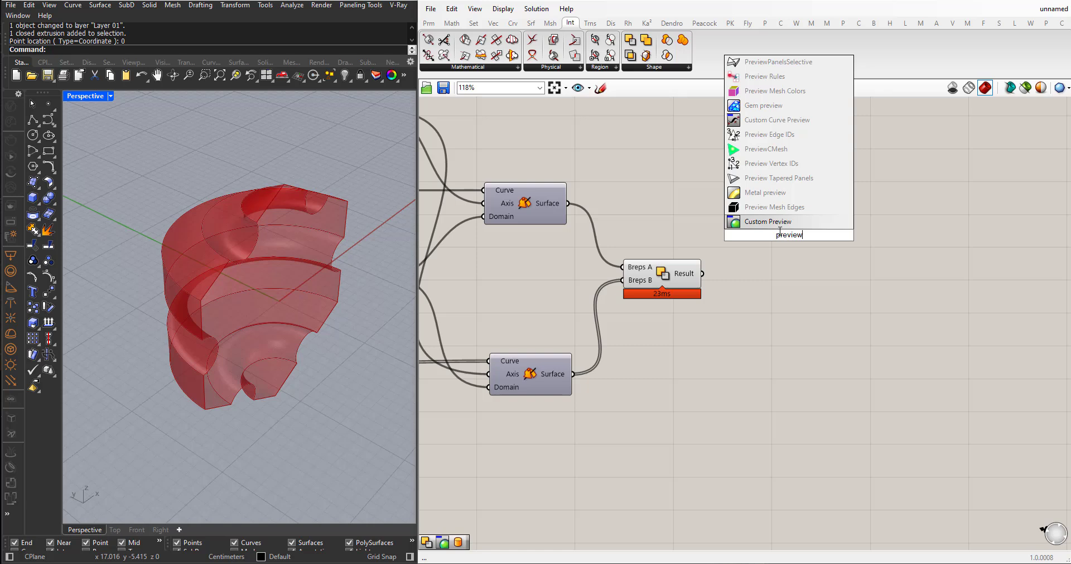
key("Return")
left_click_drag(779, 229, 779, 275)
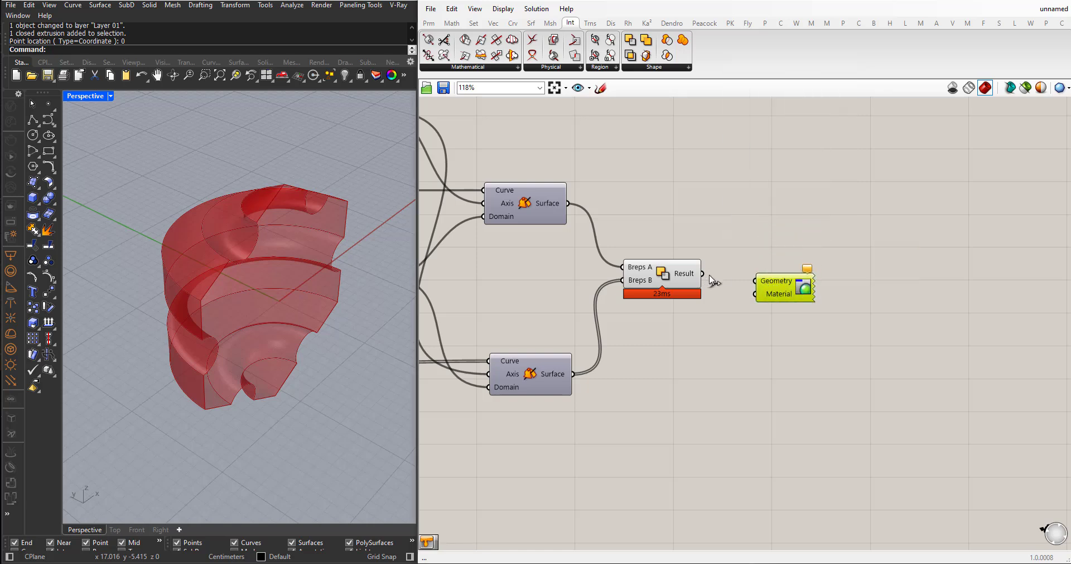
left_click_drag(704, 274, 784, 287)
- Turn off the Solid Difference component's own preview and start a new component search
left_click(662, 276)
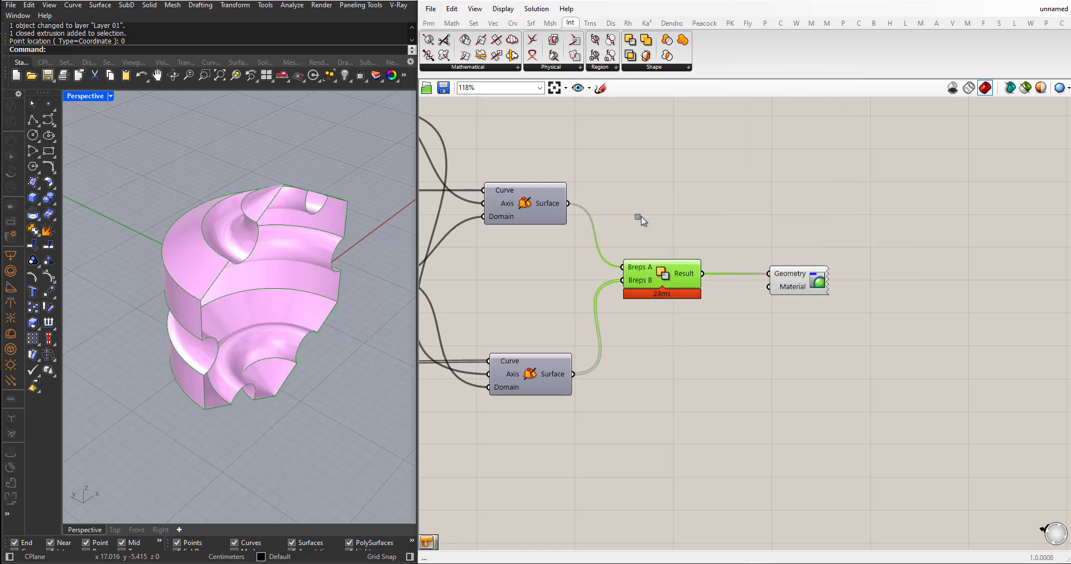
middle_click(653, 232)
left_click(689, 195)
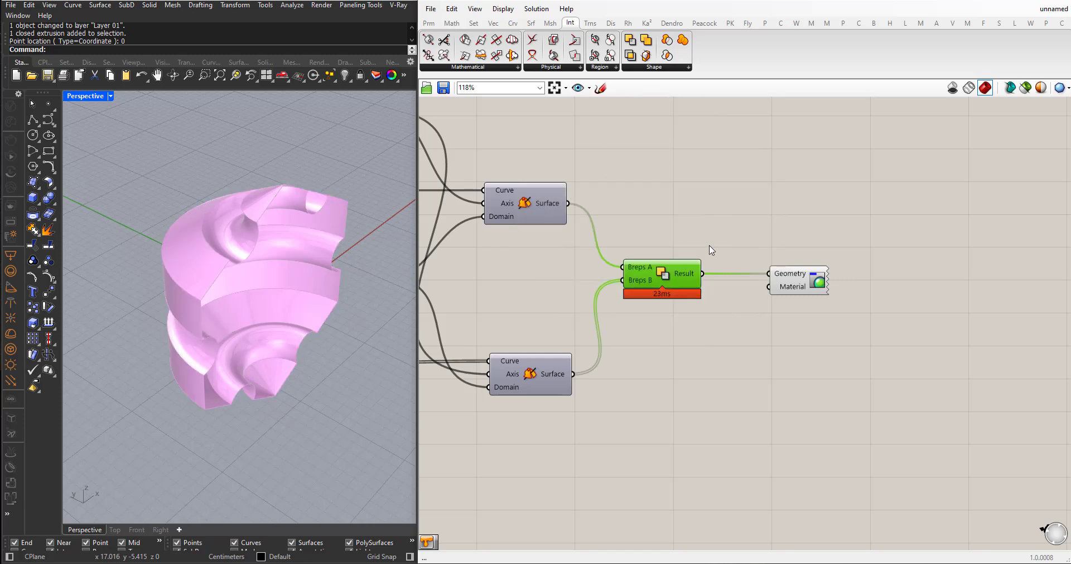
double_click(730, 384)
- Wire a Colour Swatch into Custom Preview's Material and set it to a steel blue, hue 204°
type("sw")
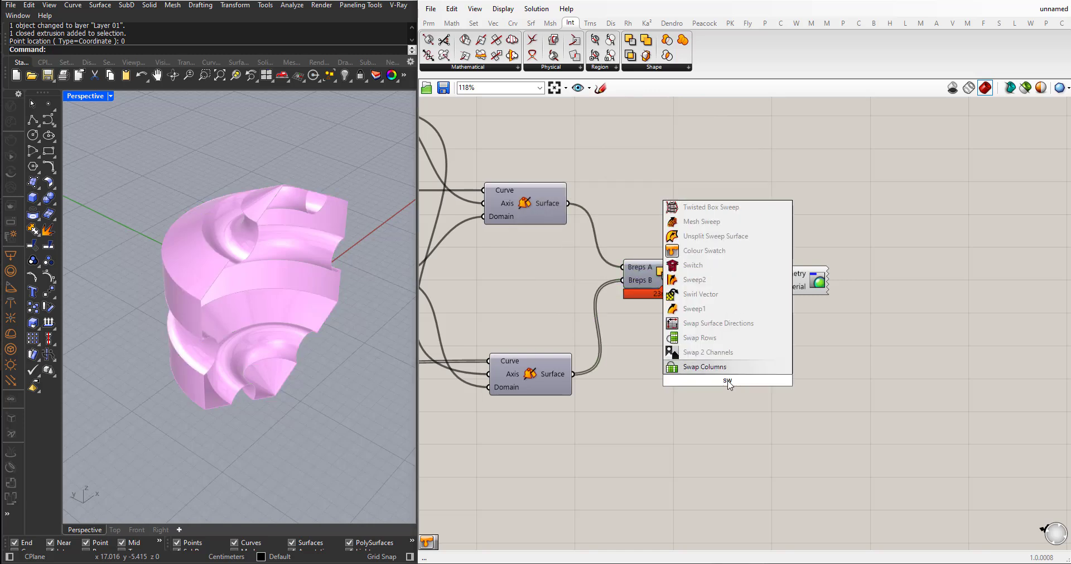
key("Up")
key("Up")
key("Up")
key("Up")
key("Up")
key("Up")
key("Up")
key("Up")
key("Return")
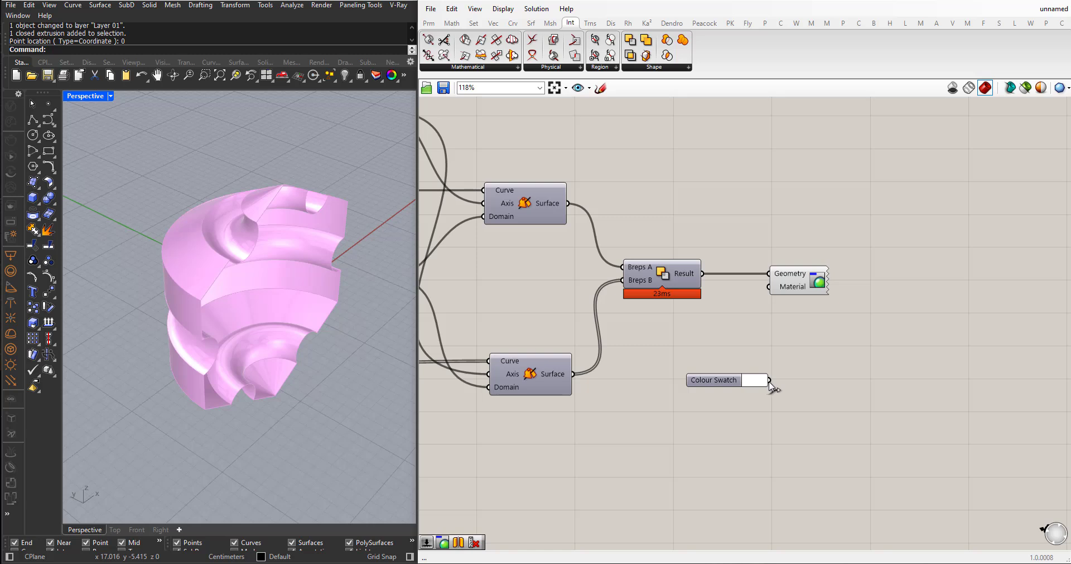
left_click_drag(769, 380, 769, 286)
left_click(753, 380)
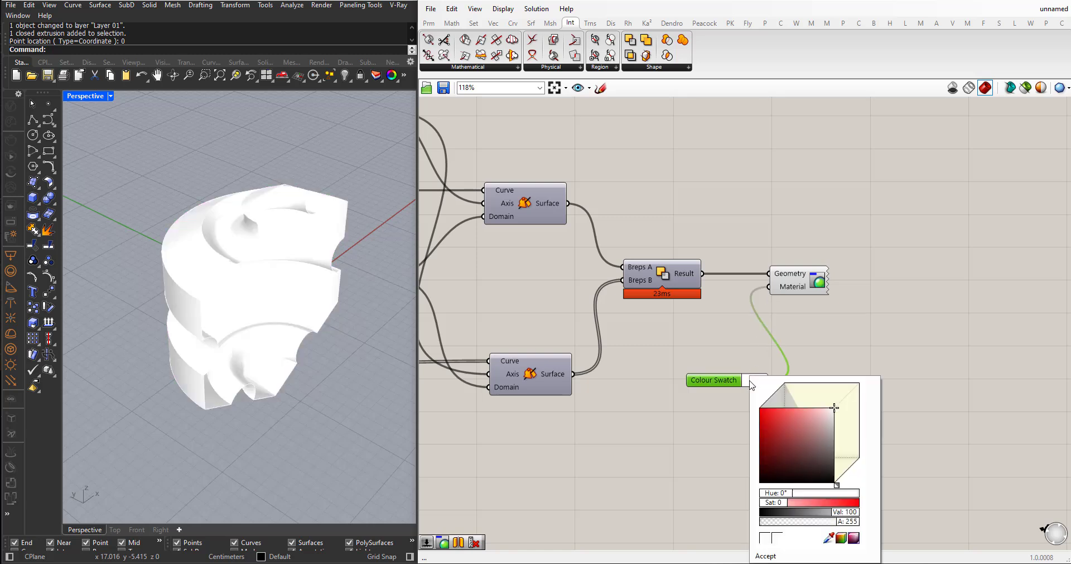
mouse_move(798, 411)
left_mouse_down()
mouse_move(823, 434)
mouse_move(797, 439)
left_mouse_up()
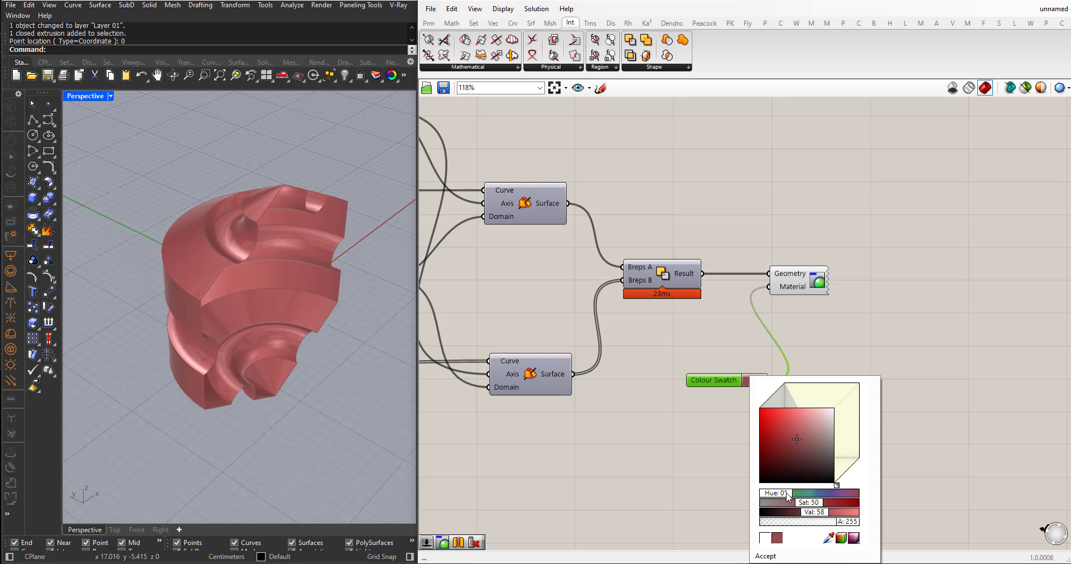
left_click_drag(798, 493, 822, 499)
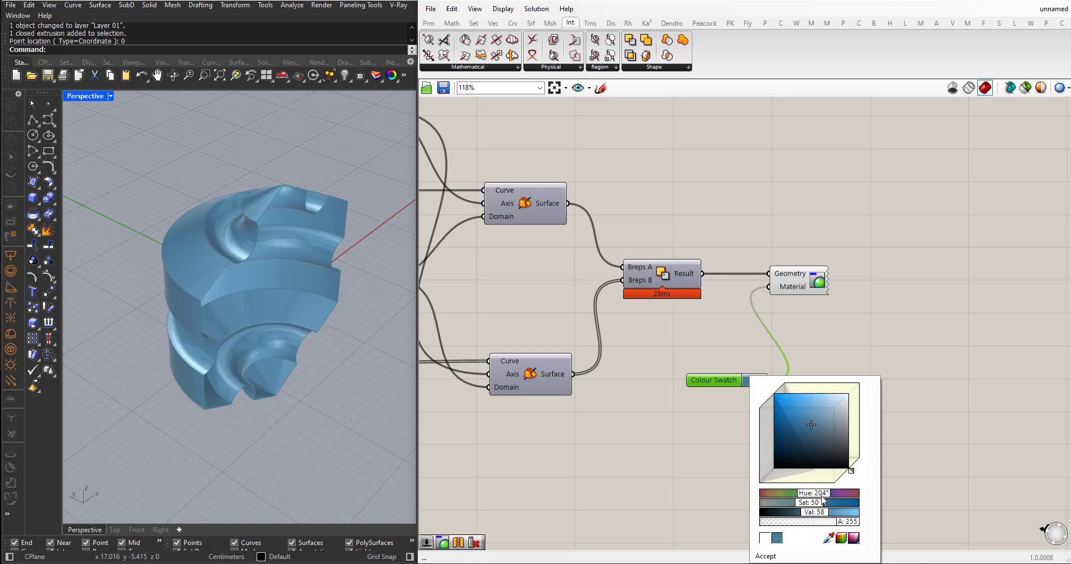
mouse_move(812, 435)
left_mouse_down()
mouse_move(806, 413)
mouse_move(810, 424)
left_mouse_up()
left_click(687, 470)
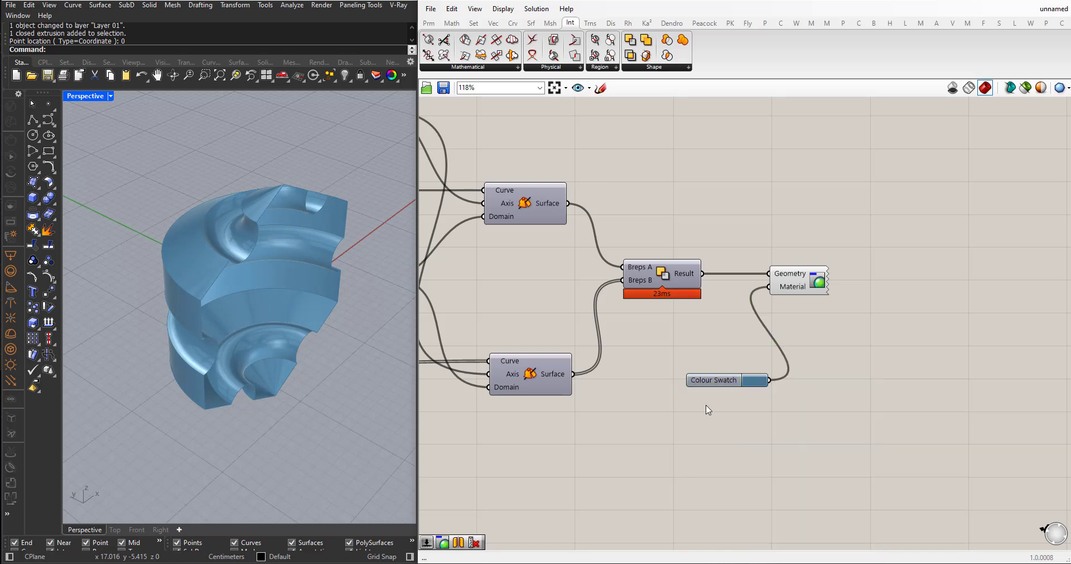
- Move the Colour Swatch and Custom Preview further right and orbit around the blue solid
left_click_drag(715, 380, 718, 318)
left_click_drag(836, 365, 765, 253)
left_click_drag(799, 285, 969, 288)
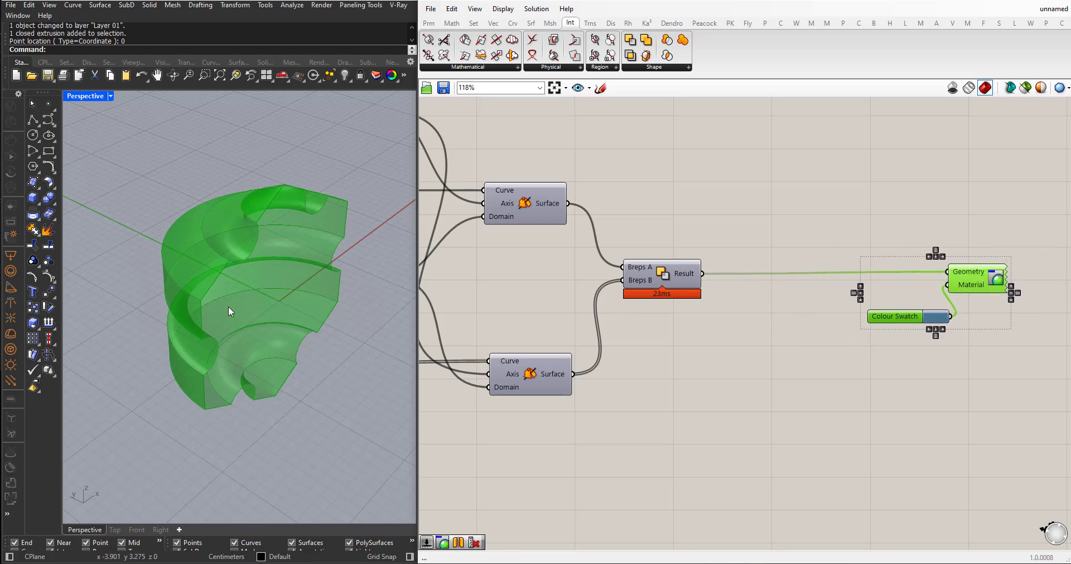
right_click_drag(229, 306, 223, 323)
left_click(641, 390)
right_click_drag(234, 290, 263, 202)
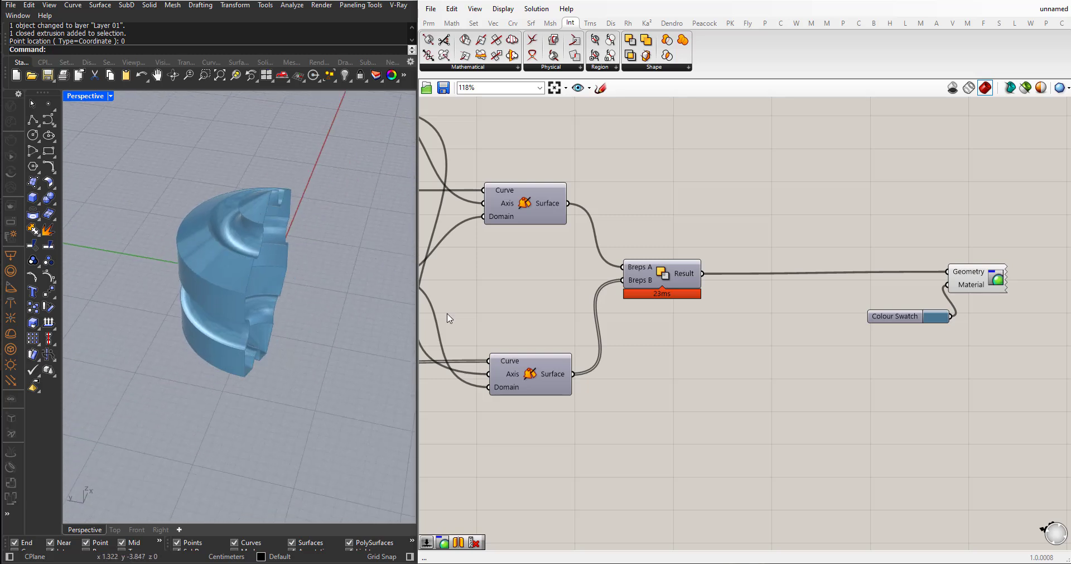
- Place a Mirror component and feed the Boolean Result into its Geometry input
double_click(698, 362)
type("mirror")
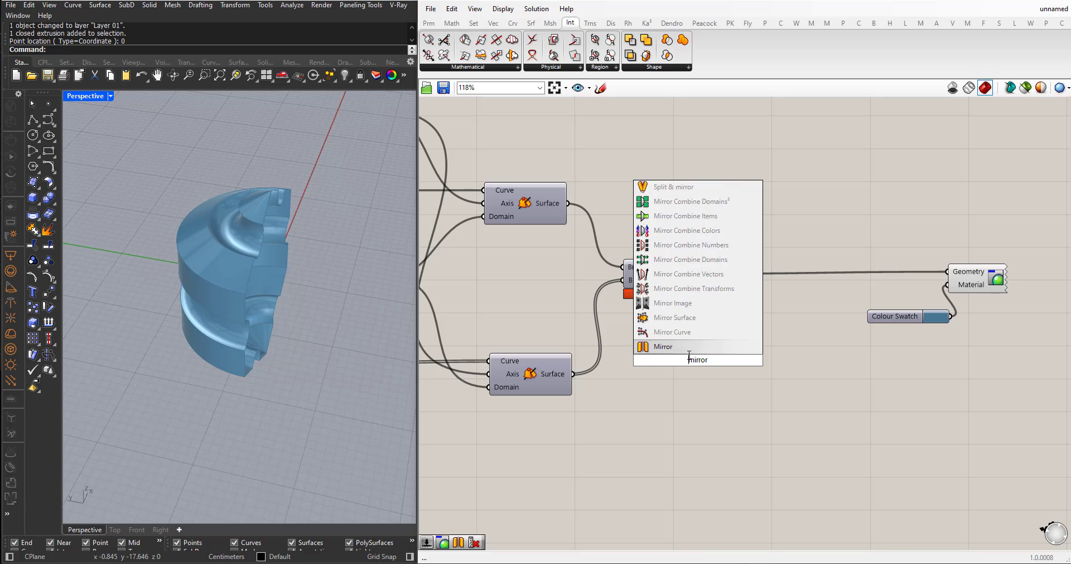
key("Return")
left_click_drag(698, 362, 763, 367)
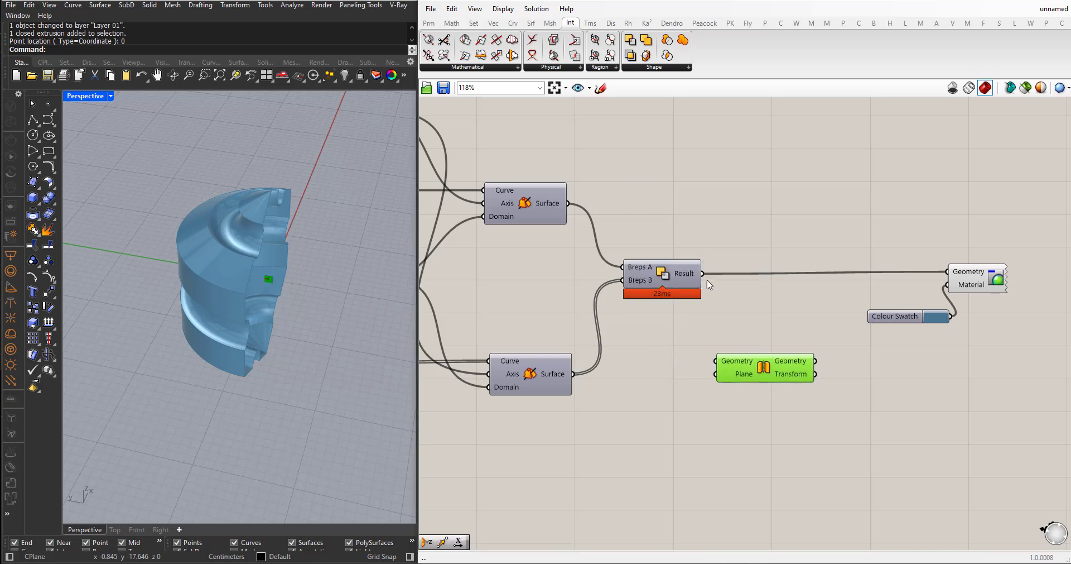
left_click_drag(705, 279, 794, 392)
- Connect a plane to the Mirror's Plane input so the red mirrored half appears
right_click_drag(276, 347, 310, 274)
scroll(949, 326, "down", 4)
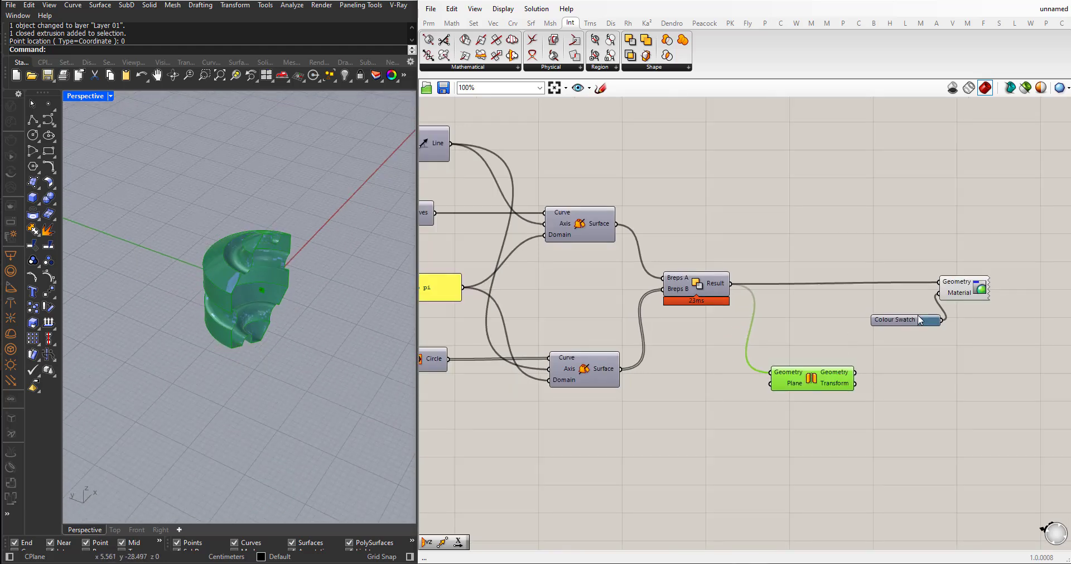
scroll(953, 330, "down", 2)
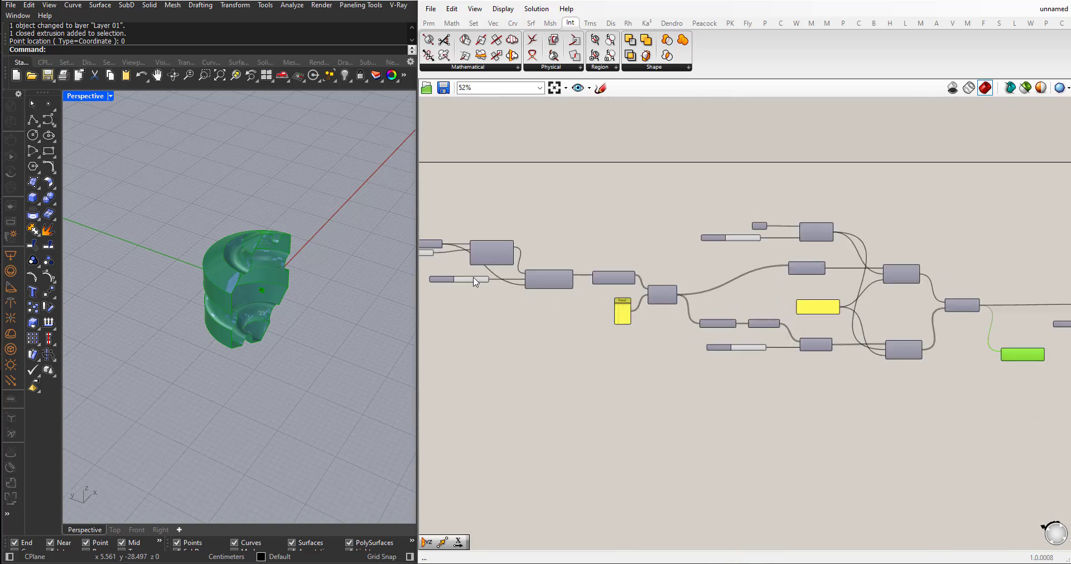
scroll(475, 280, "up", 3)
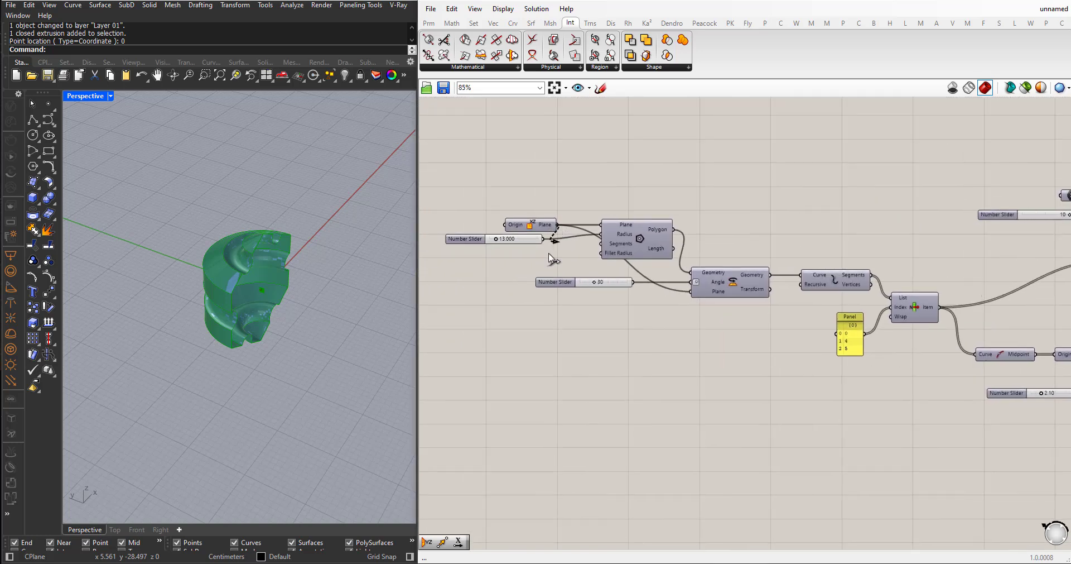
scroll(552, 262, "down", 4)
left_click_drag(580, 291, 921, 308)
scroll(884, 332, "up", 3)
scroll(886, 332, "up", 5)
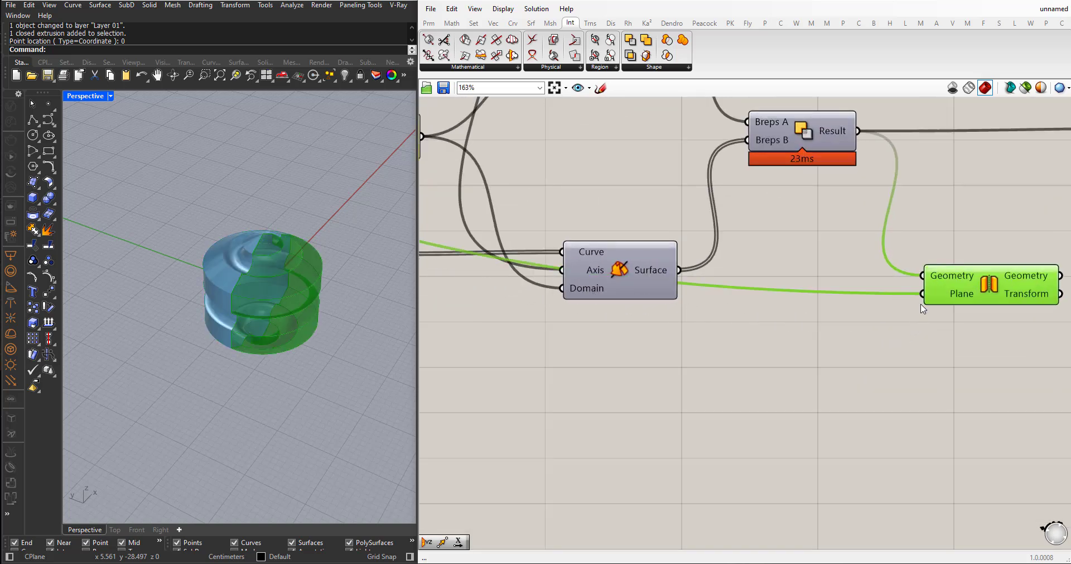
left_click(517, 357)
scroll(562, 360, "down", 4)
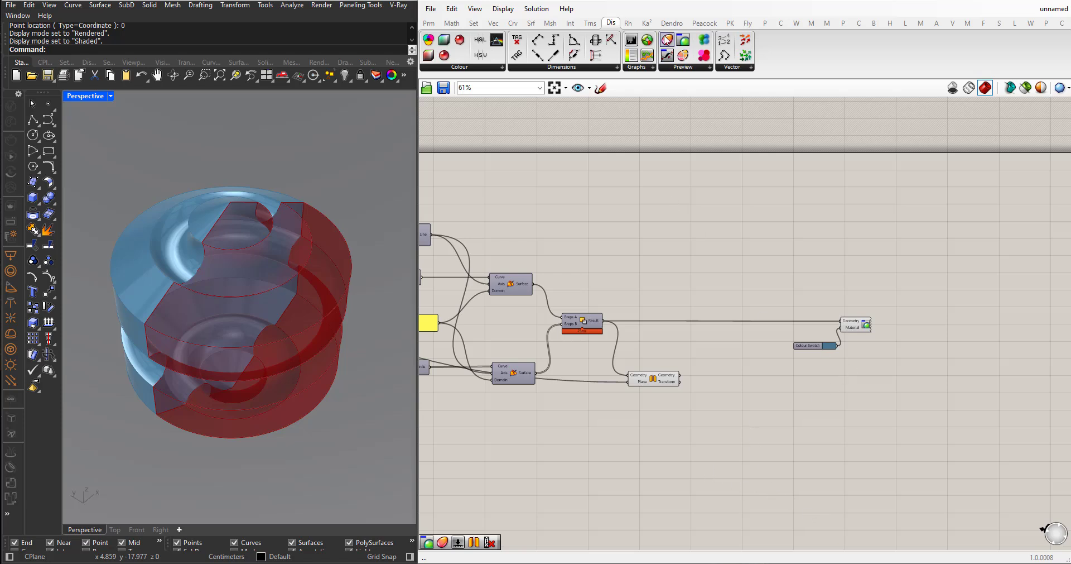
- Place a Create Material component from the Display tab below the network
left_click_drag(667, 40, 759, 374)
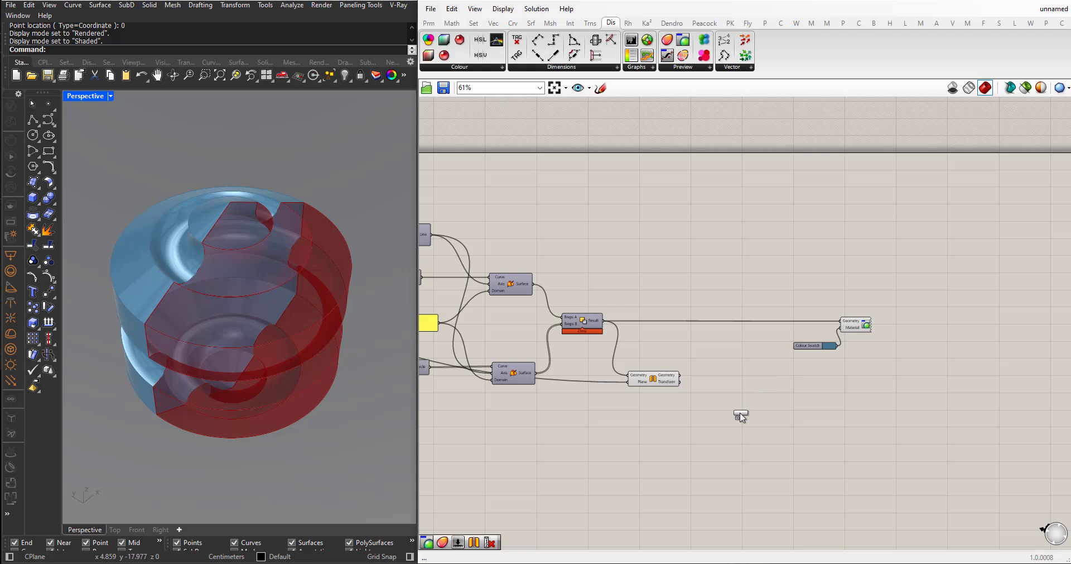
left_click_drag(740, 416, 721, 449)
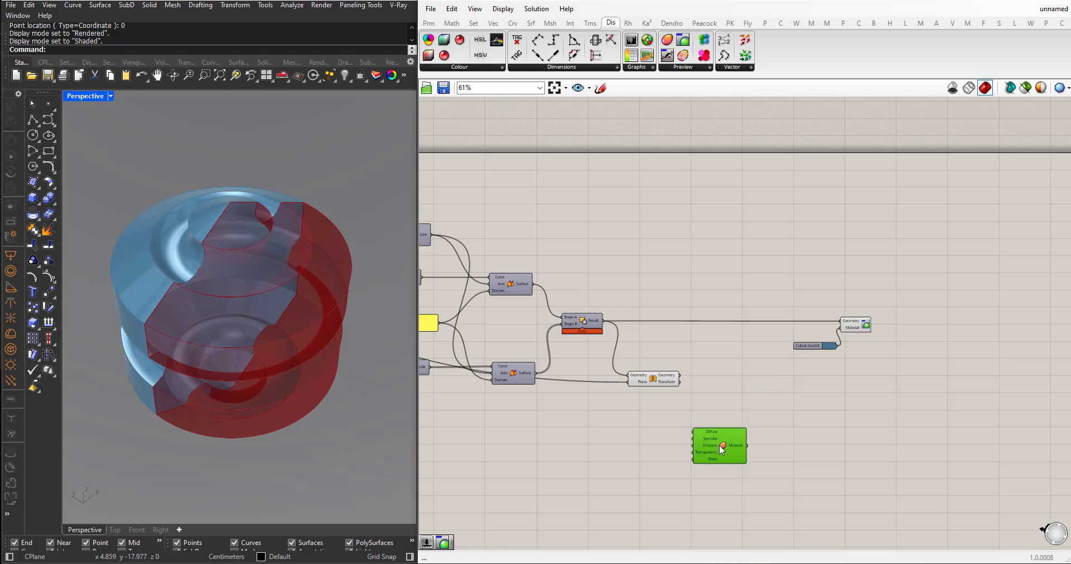
scroll(725, 444, "up", 1)
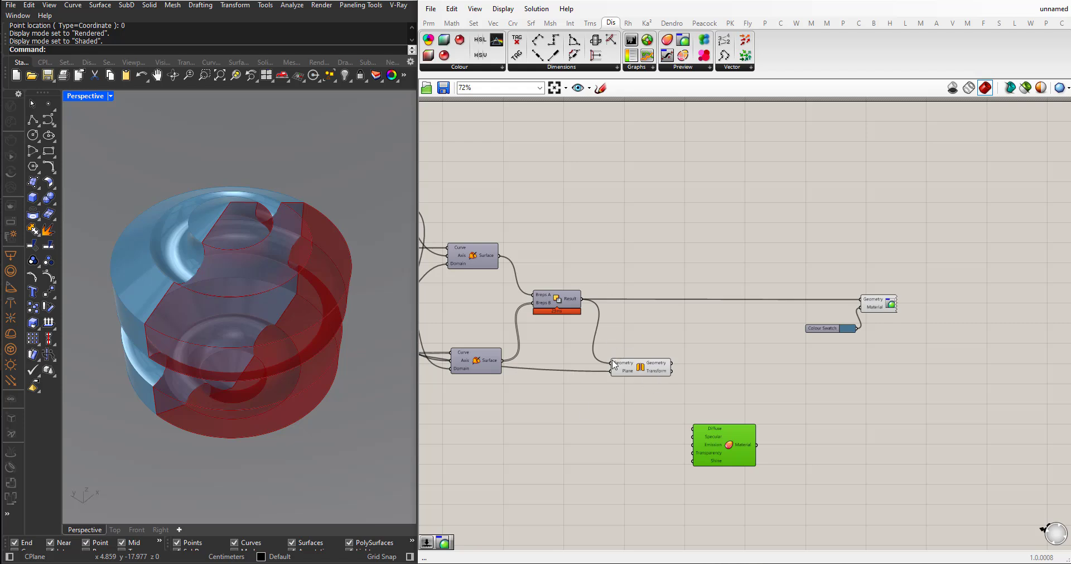
scroll(609, 387, "up", 1)
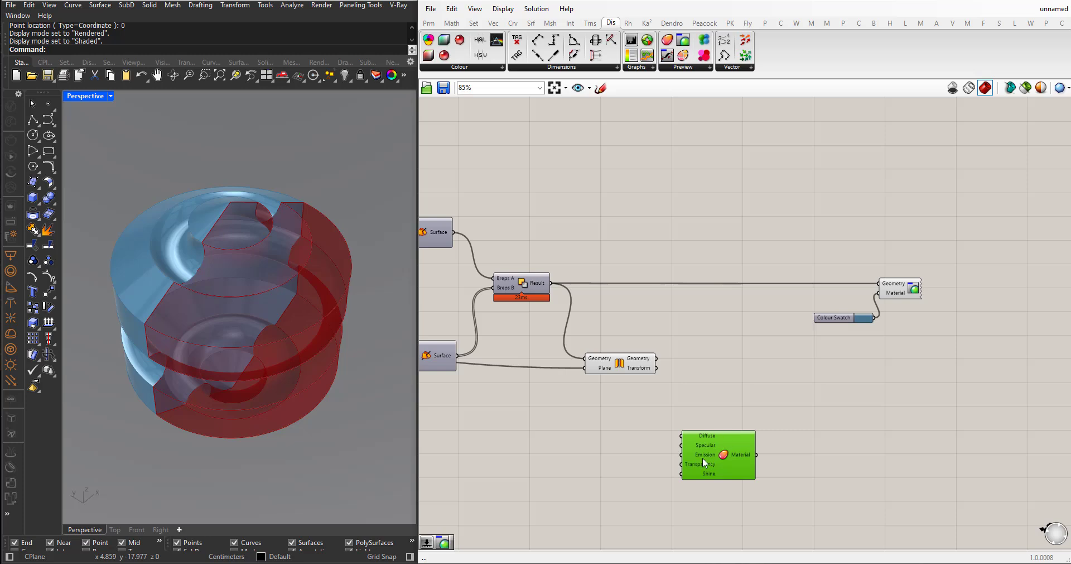
left_click_drag(713, 452, 711, 440)
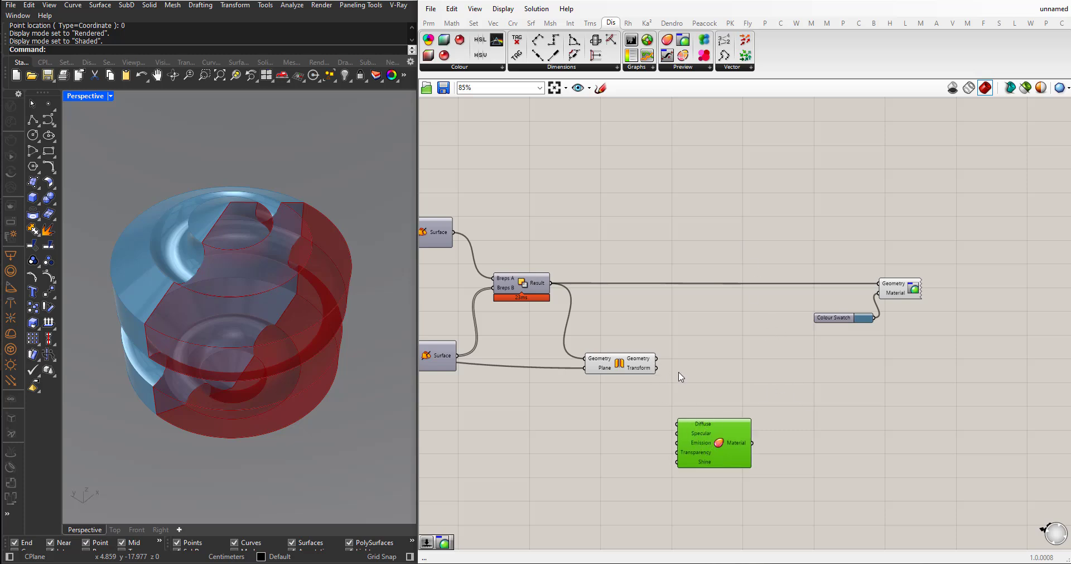
- Add a second Custom Preview fed by the new material and the Mirror's geometry
double_click(788, 404)
type("pre")
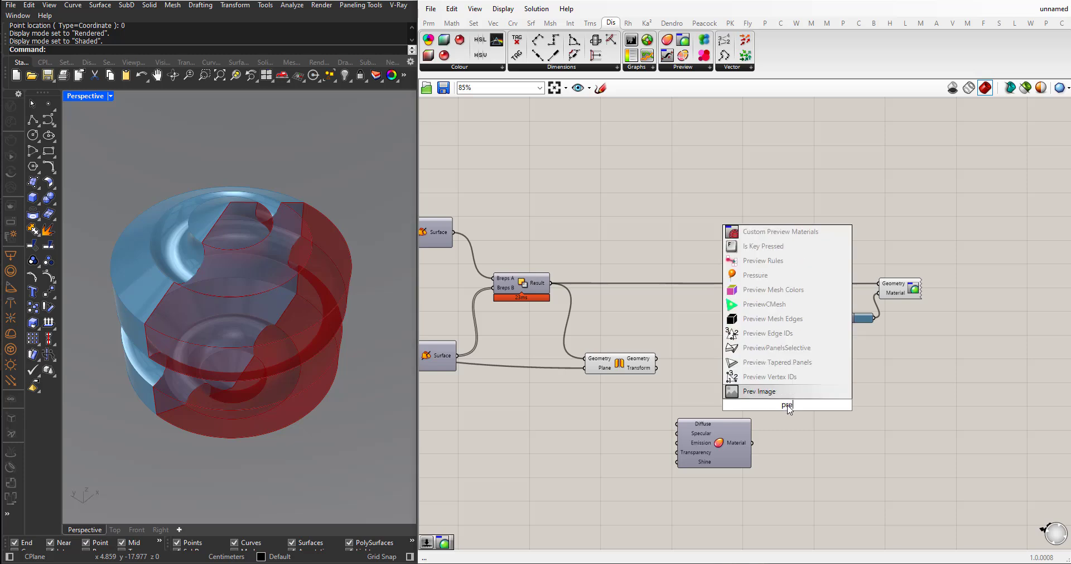
type("view")
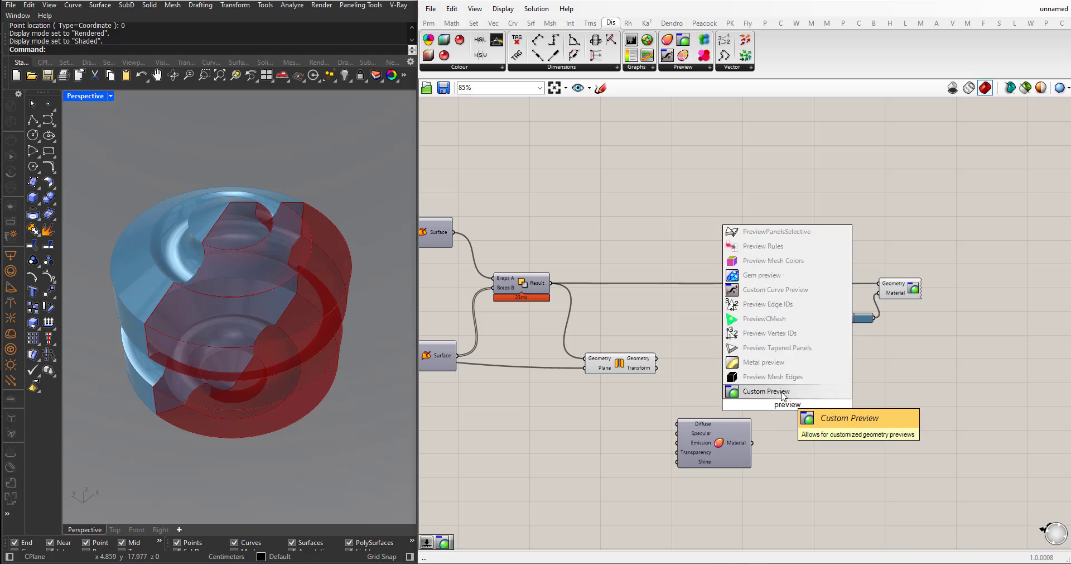
left_click(781, 392)
left_click_drag(752, 443, 800, 410)
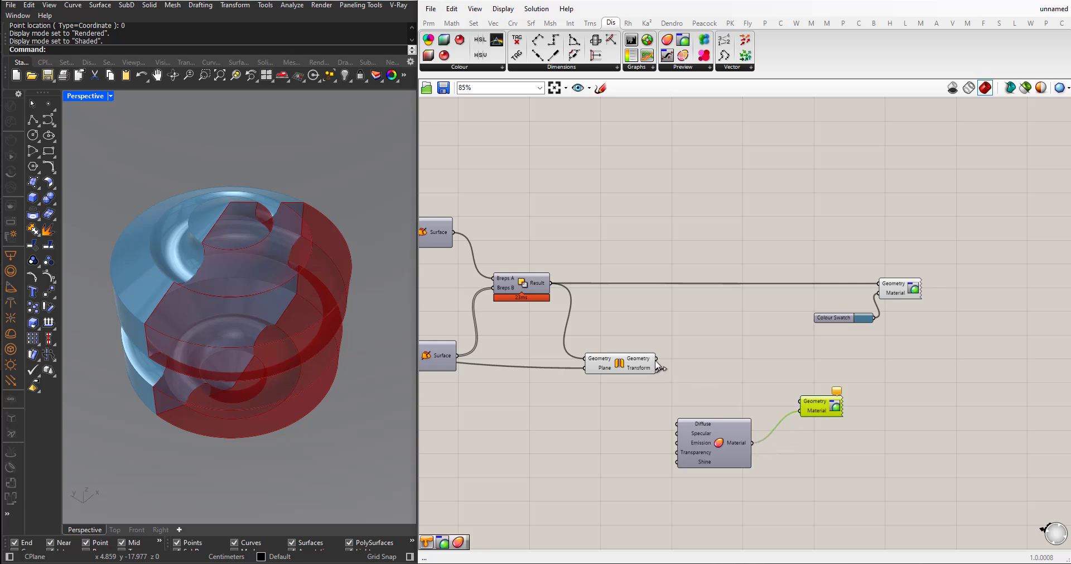
left_click_drag(657, 359, 801, 401)
- Turn off the Mirror component's own preview so the magenta custom preview shows
left_click(651, 389)
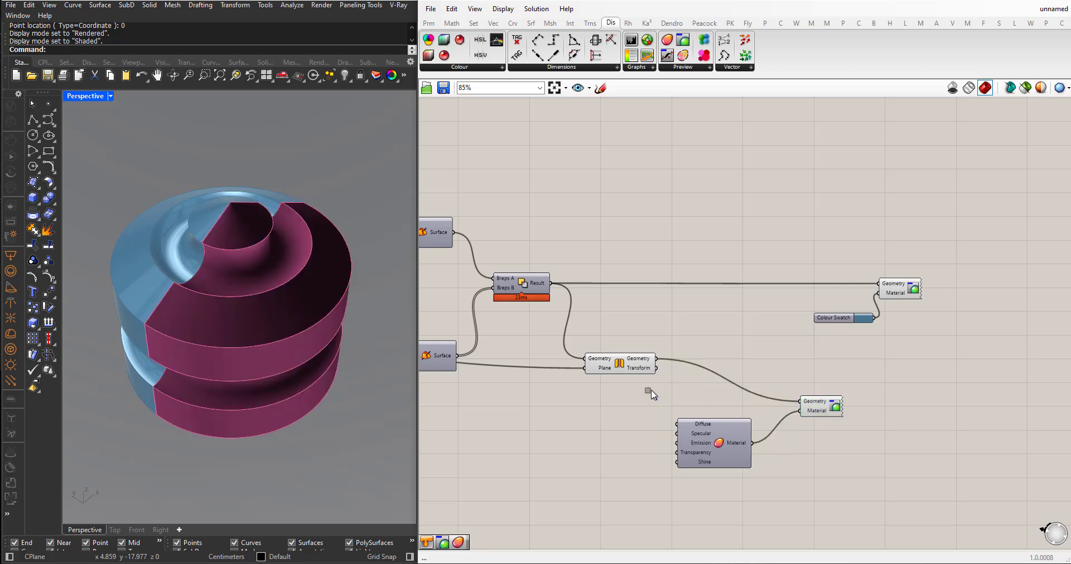
left_click(619, 364)
middle_click(609, 338)
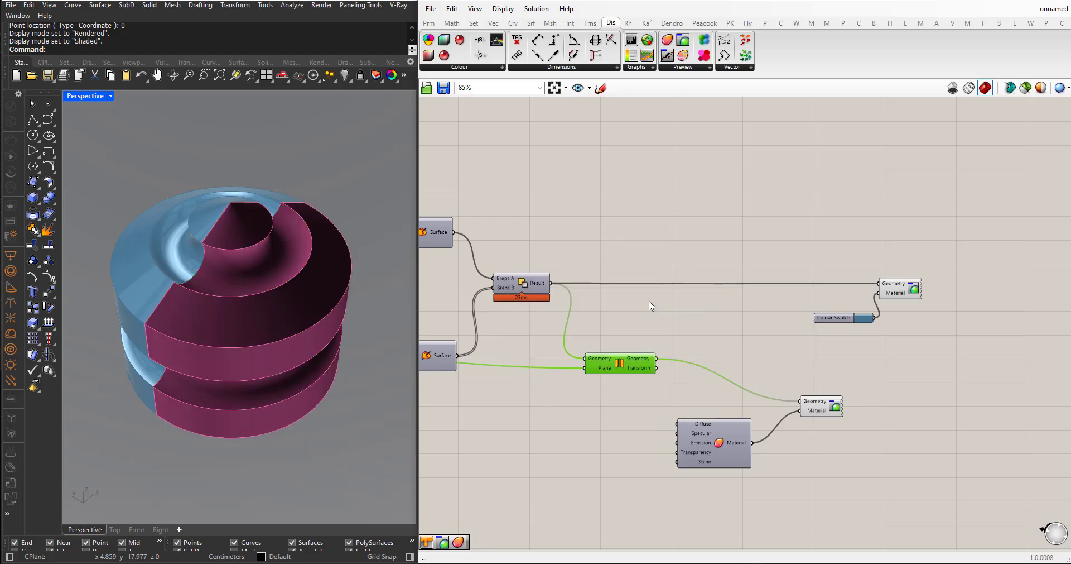
scroll(652, 306, "down", 2)
left_click(665, 473)
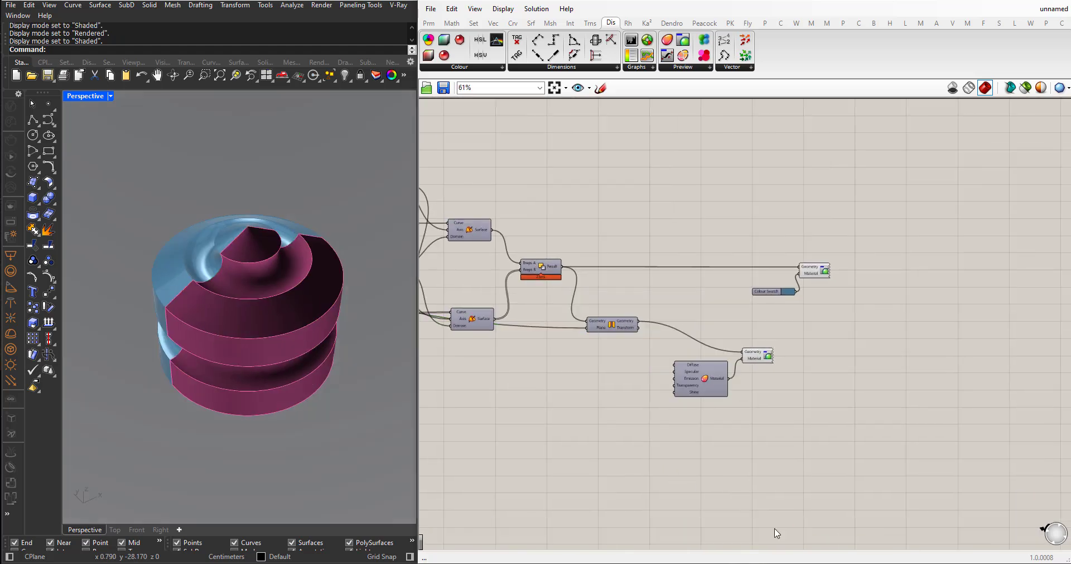
- Reposition the upper material component and link the colour swatch to its Diffuse input
scroll(697, 264, "up", 1)
right_click_drag(518, 265, 584, 286)
left_click_drag(829, 436, 763, 366)
left_click(795, 425)
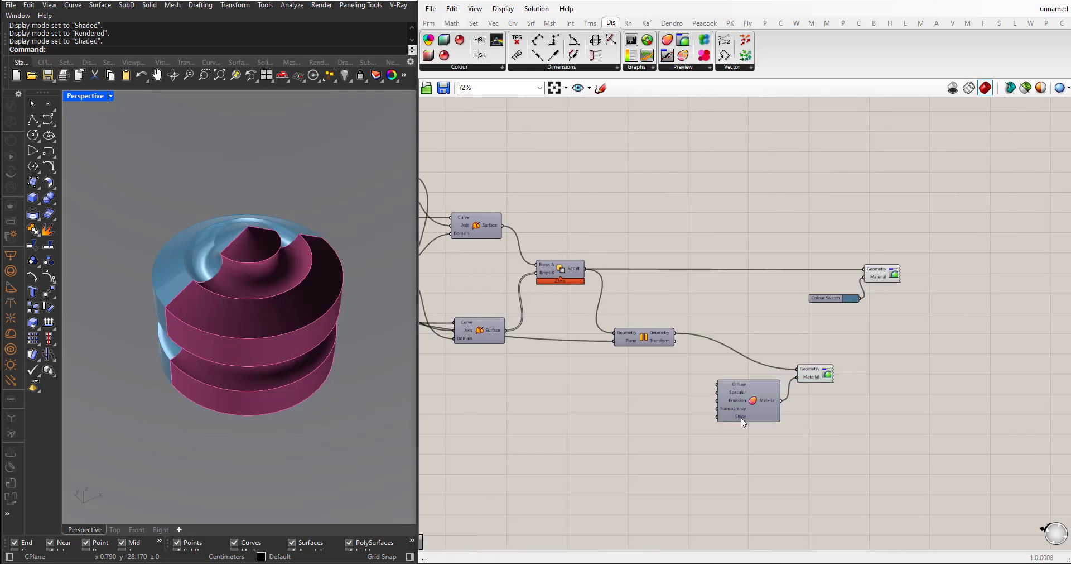
left_click(734, 411)
left_click_drag(734, 410, 712, 232)
left_click(734, 254)
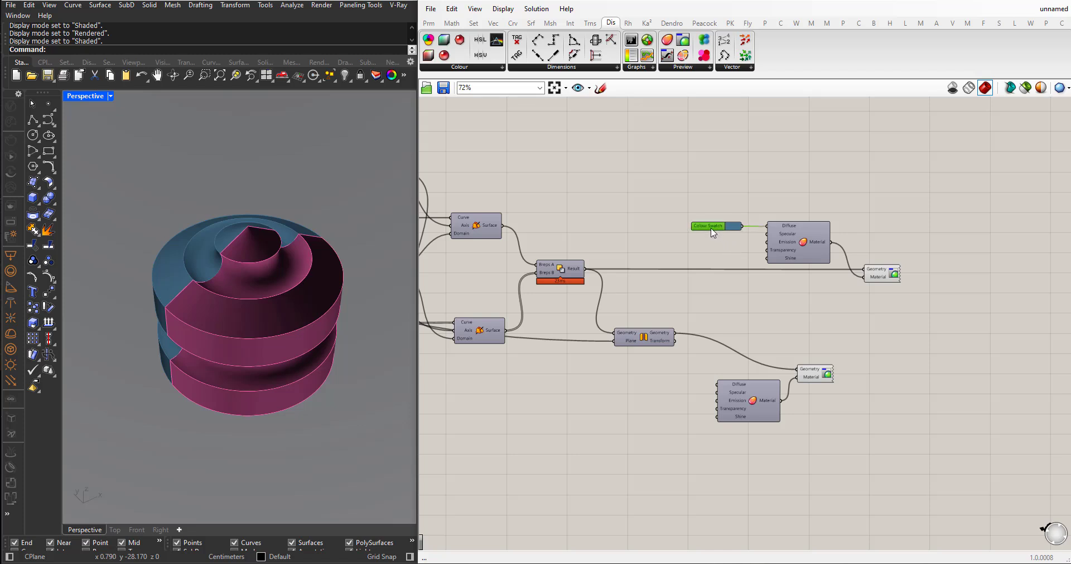
- Drive the upper material's Shine with a number slider lowered to 47
scroll(715, 237, "up", 2)
double_click(713, 268)
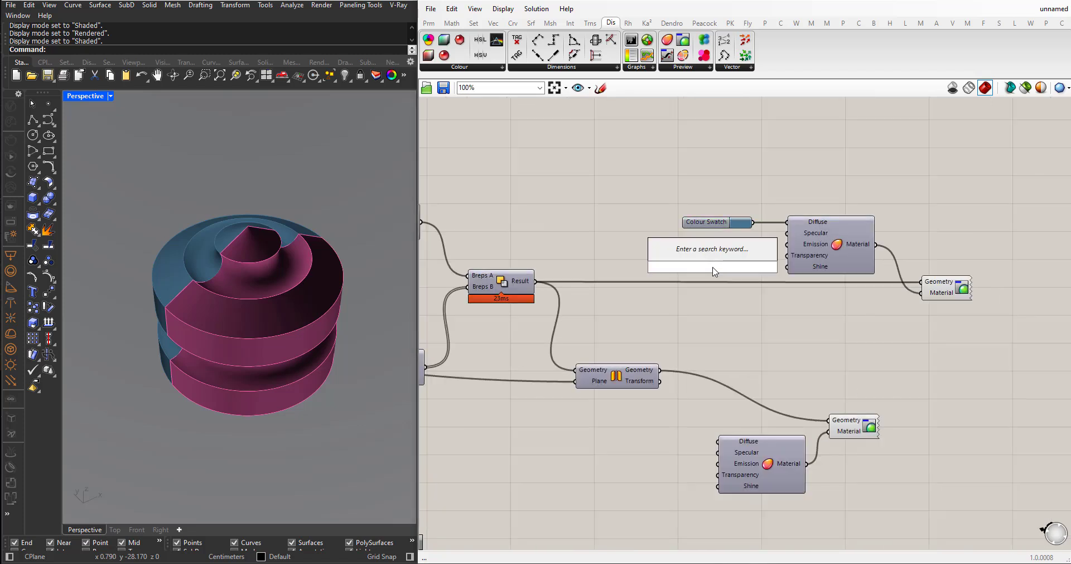
type("1")
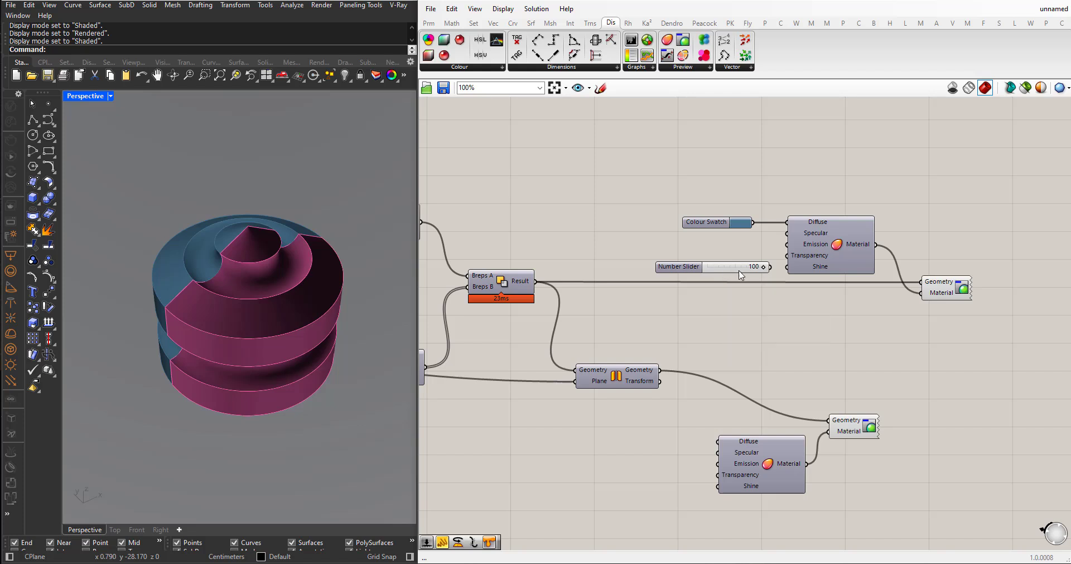
left_click_drag(757, 266, 737, 264)
right_click_drag(215, 305, 241, 319)
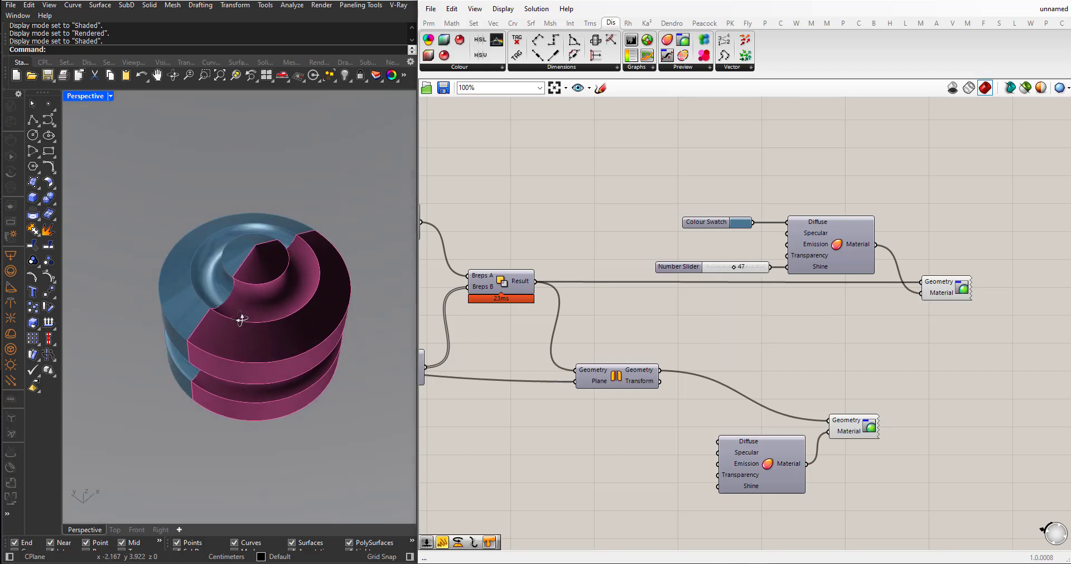
left_click(89, 96)
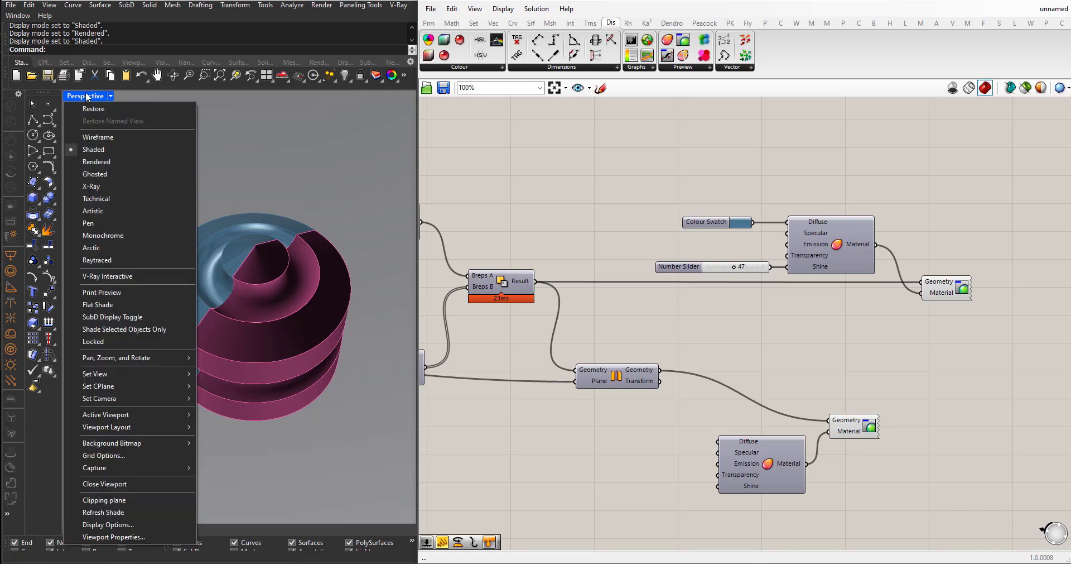
- Show the Perspective view in Rendered mode and set the blue material's Shine slider to 62
left_click(120, 161)
scroll(751, 267, "up", 4)
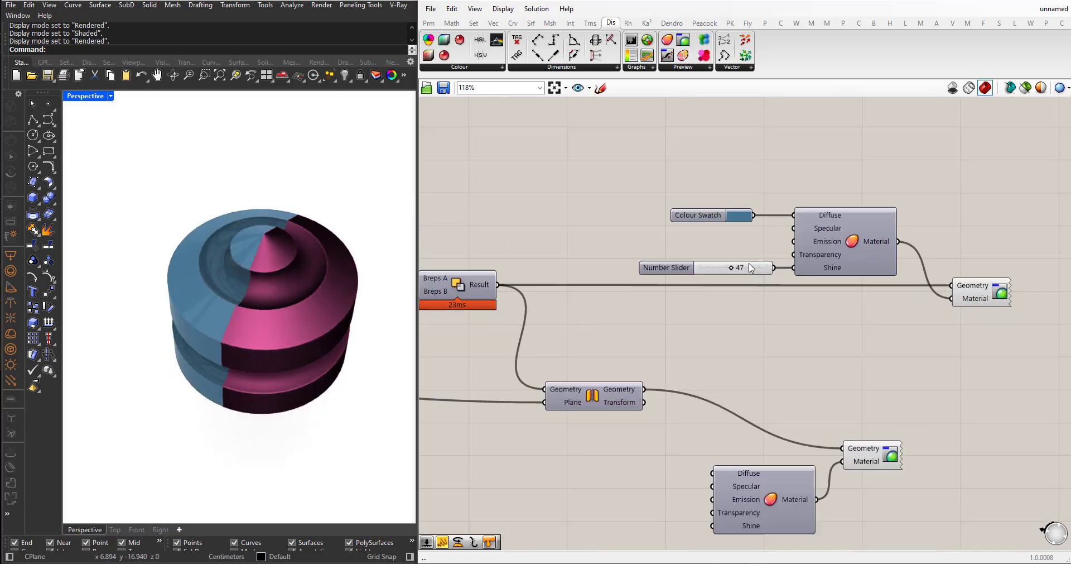
mouse_move(722, 271)
left_mouse_down()
mouse_move(755, 279)
mouse_move(683, 271)
mouse_move(737, 272)
left_mouse_up()
scroll(736, 271, "down", 5)
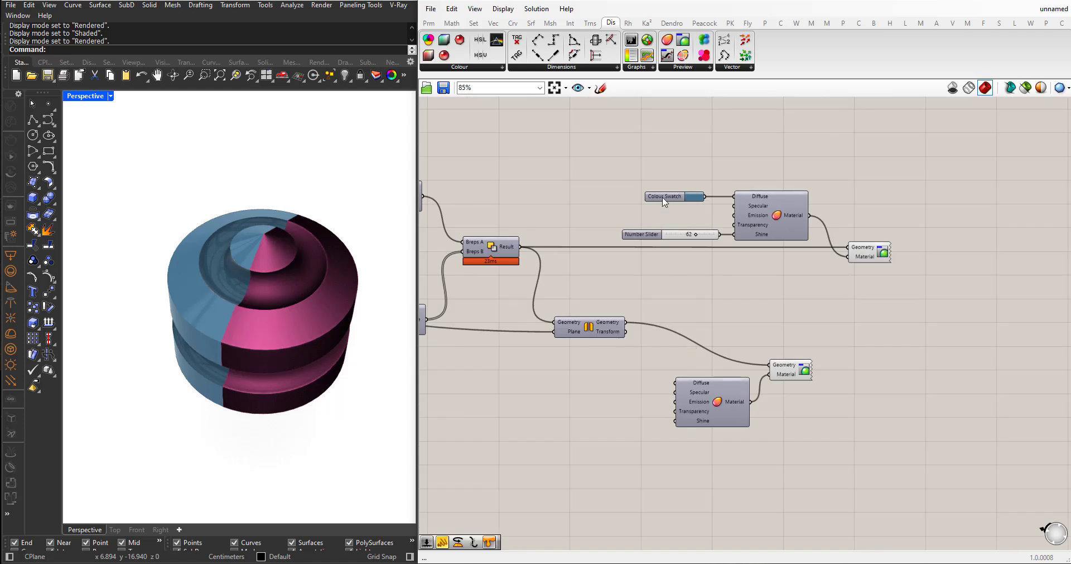
- Copy the Colour Swatch to the second material's Diffuse and wire the 62 slider to its Shine
left_click_drag(664, 201, 606, 384, "alt")
left_click(642, 290)
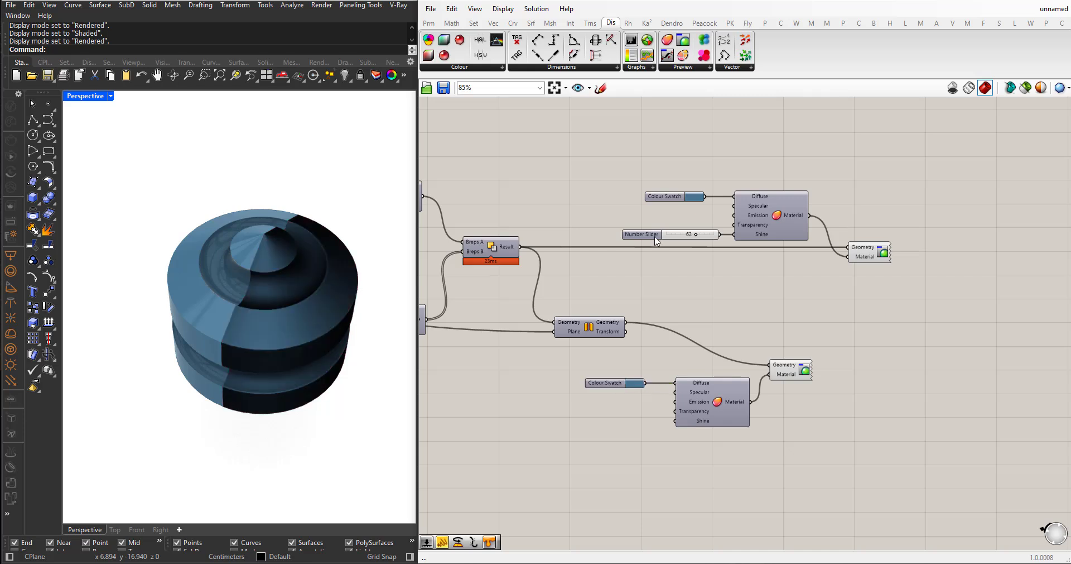
left_click_drag(656, 237, 576, 237)
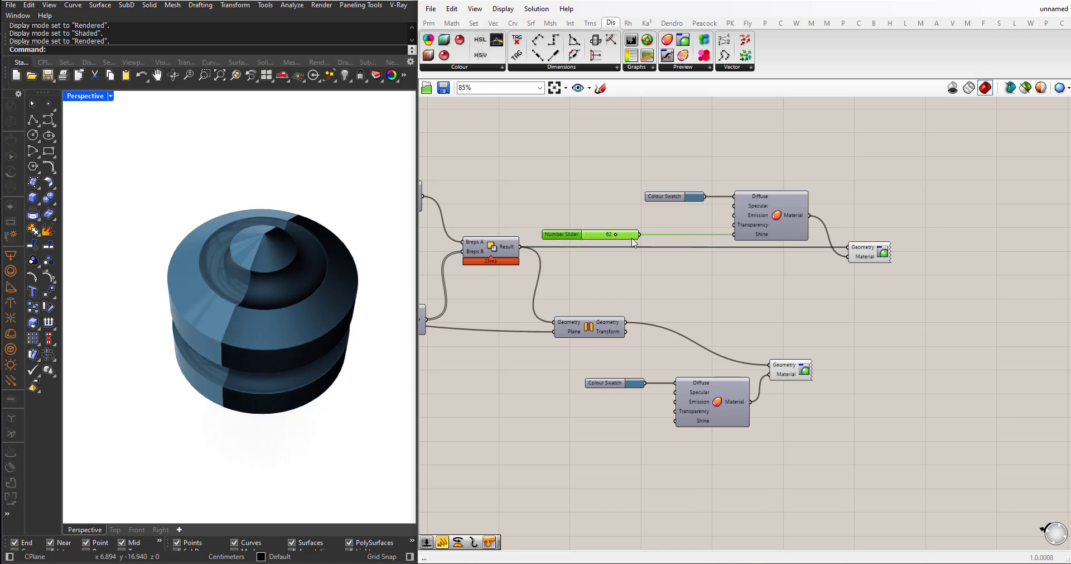
left_click_drag(641, 238, 676, 421)
- Move the second material and preview up-right and orbit to inspect the glossy mirrored half
left_click_drag(825, 454, 714, 348)
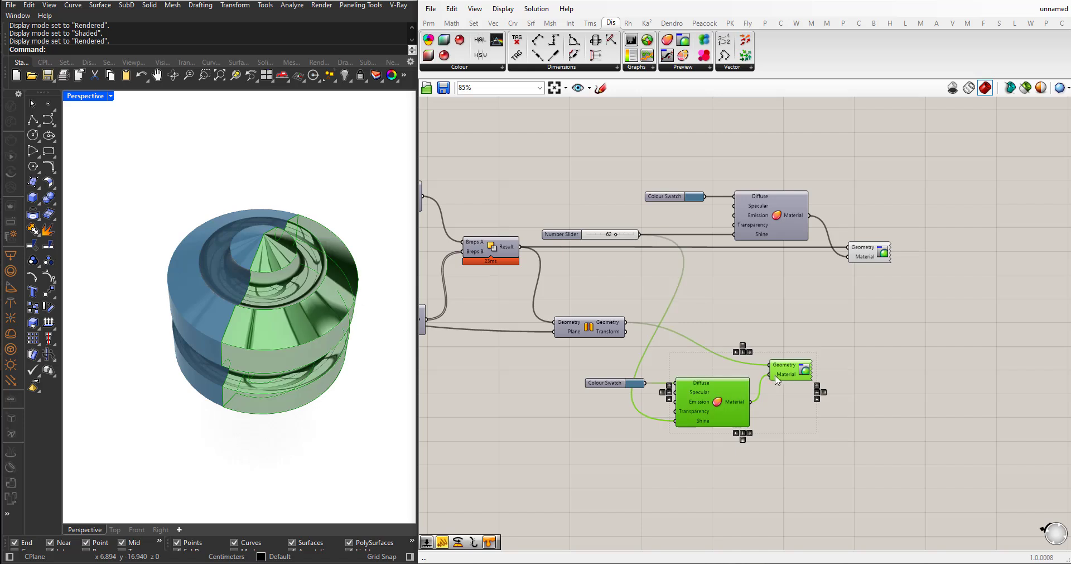
left_click_drag(793, 378, 884, 375)
left_click(770, 465)
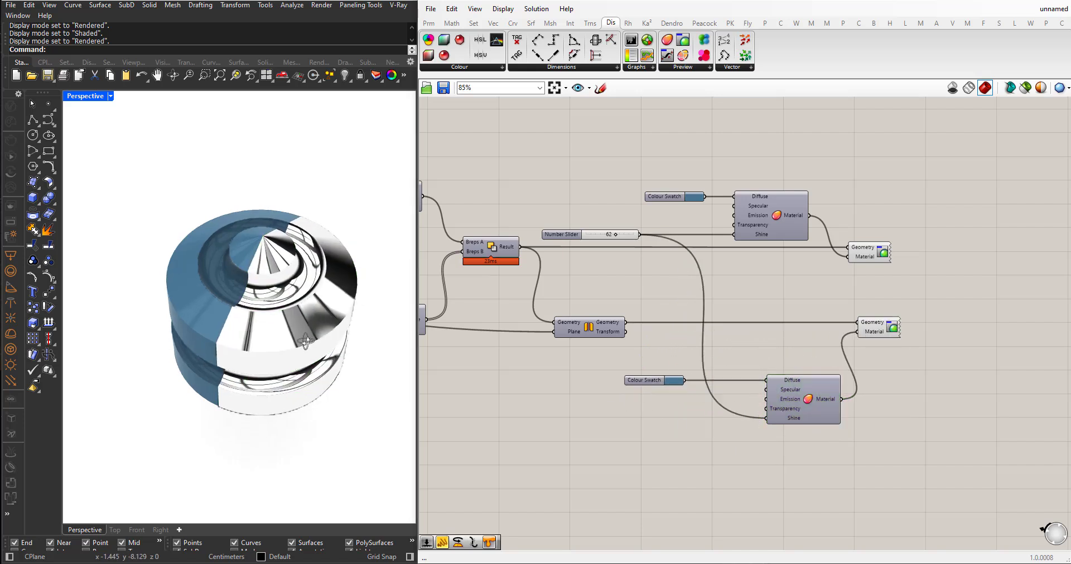
scroll(294, 339, "up", 3)
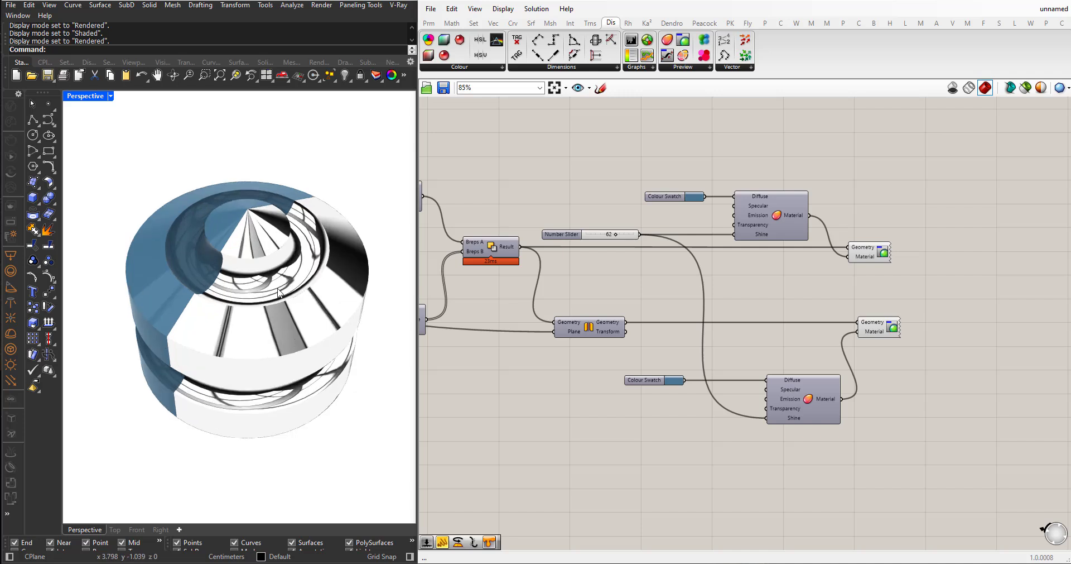
scroll(286, 304, "down", 3)
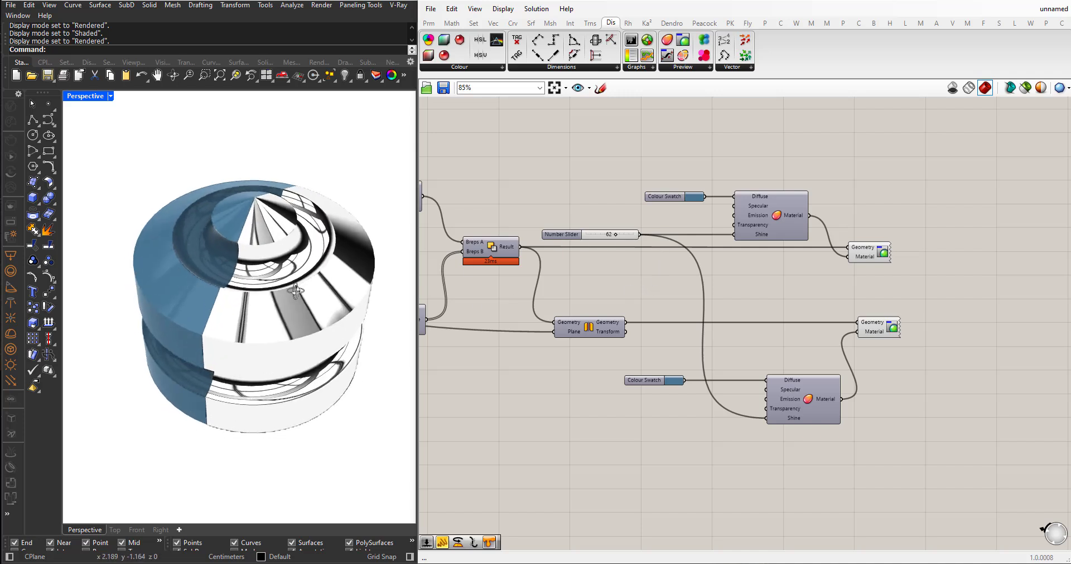
right_click_drag(286, 304, 282, 252)
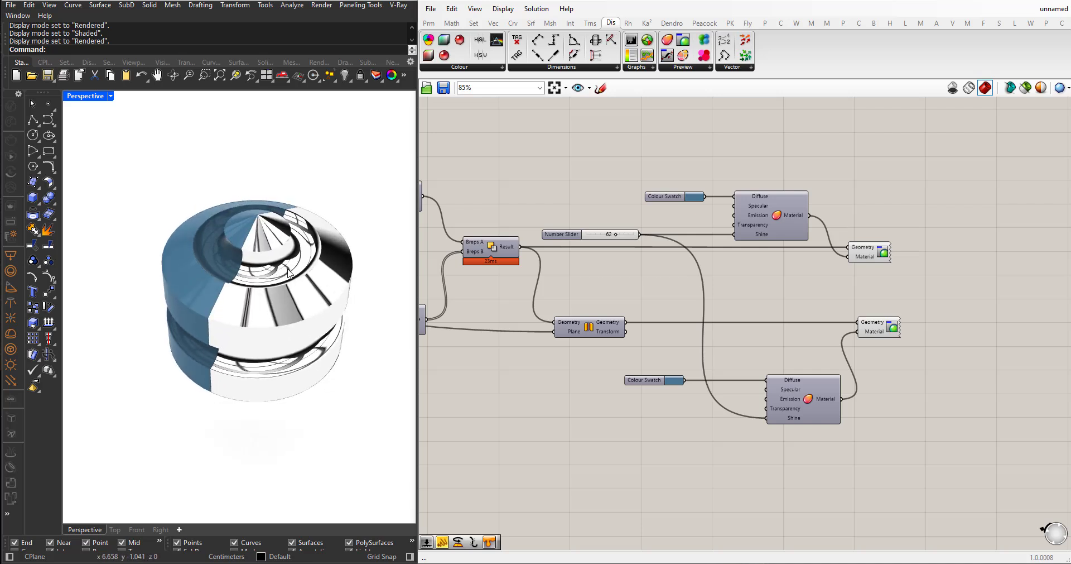
right_click_drag(286, 257, 291, 245)
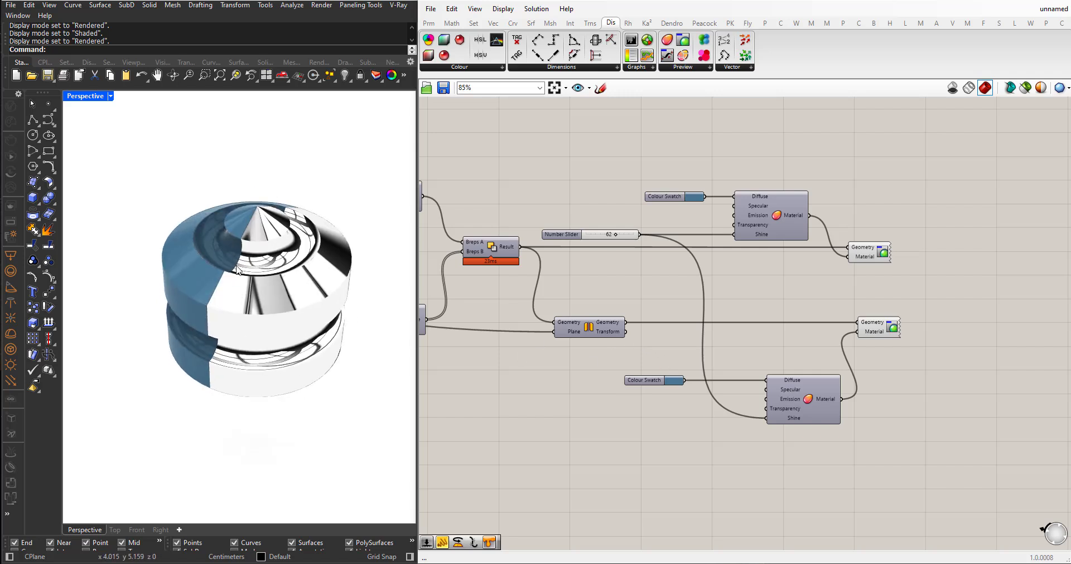
right_click_drag(269, 296, 279, 286)
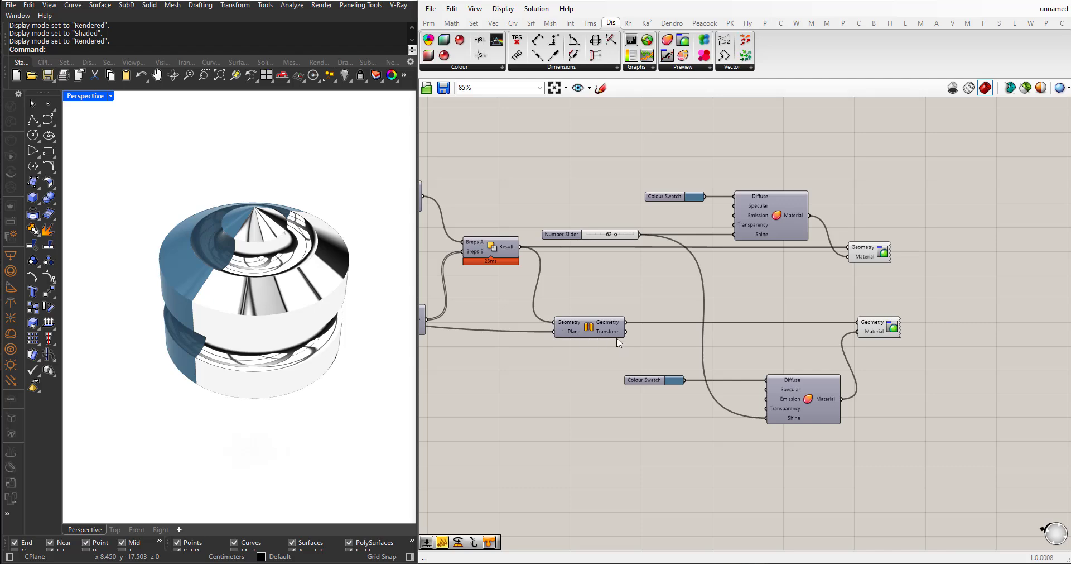
left_click_drag(607, 330, 593, 325)
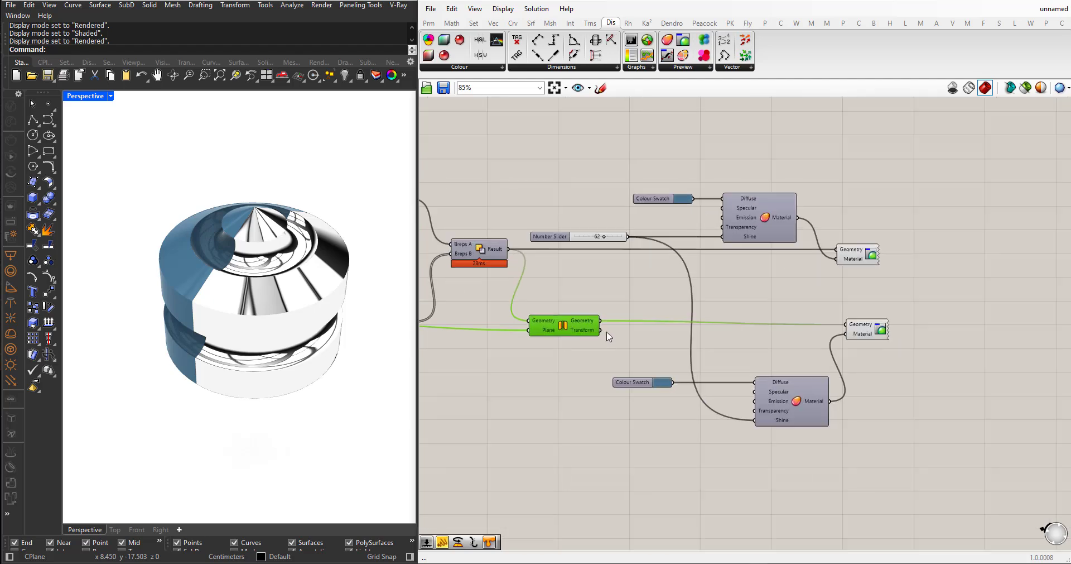
scroll(607, 332, "up", 2)
- Insert a Flip Polysurface between Transform Geometry and the second Custom Preview's Geometry
double_click(624, 351)
type("flip")
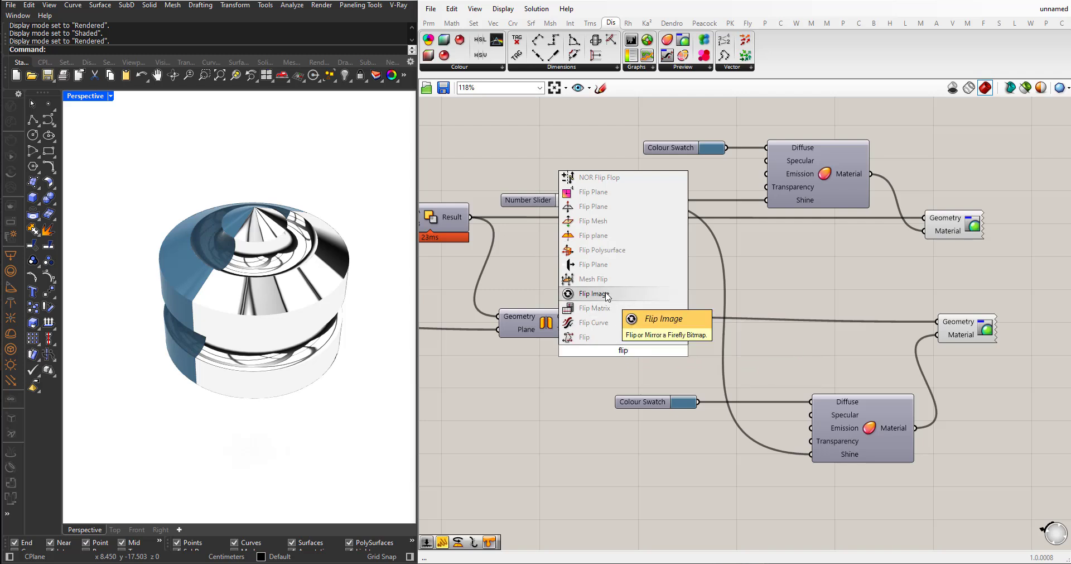
left_click(600, 250)
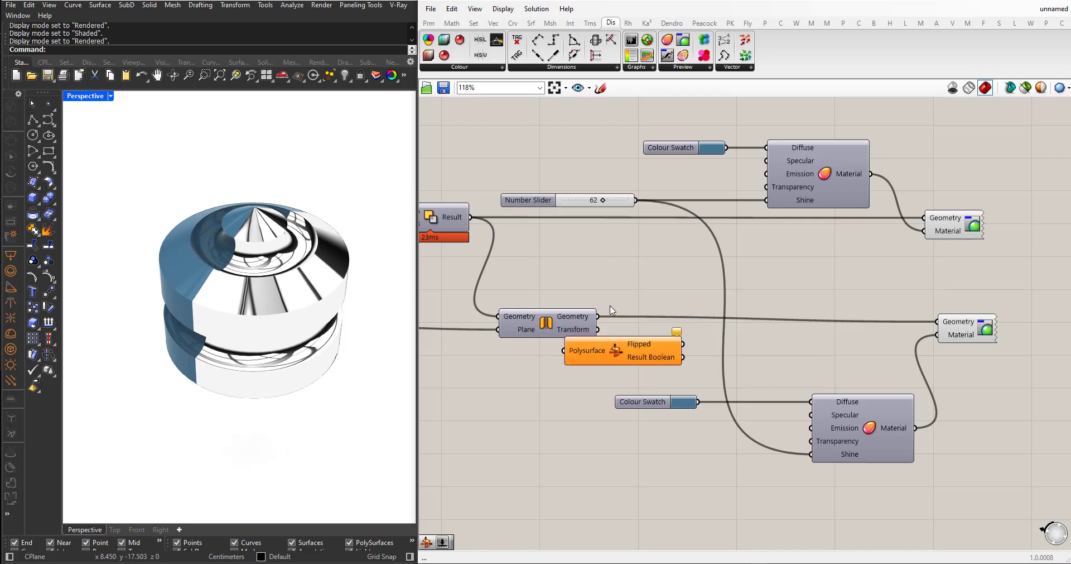
left_click_drag(630, 364, 677, 362)
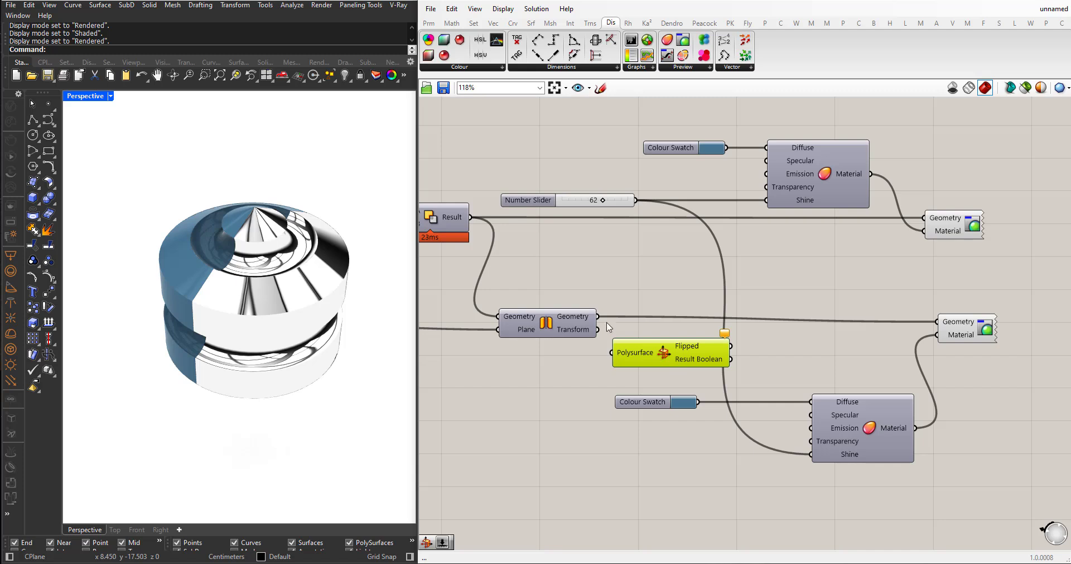
left_click_drag(598, 317, 612, 352)
scroll(557, 357, "down", 1)
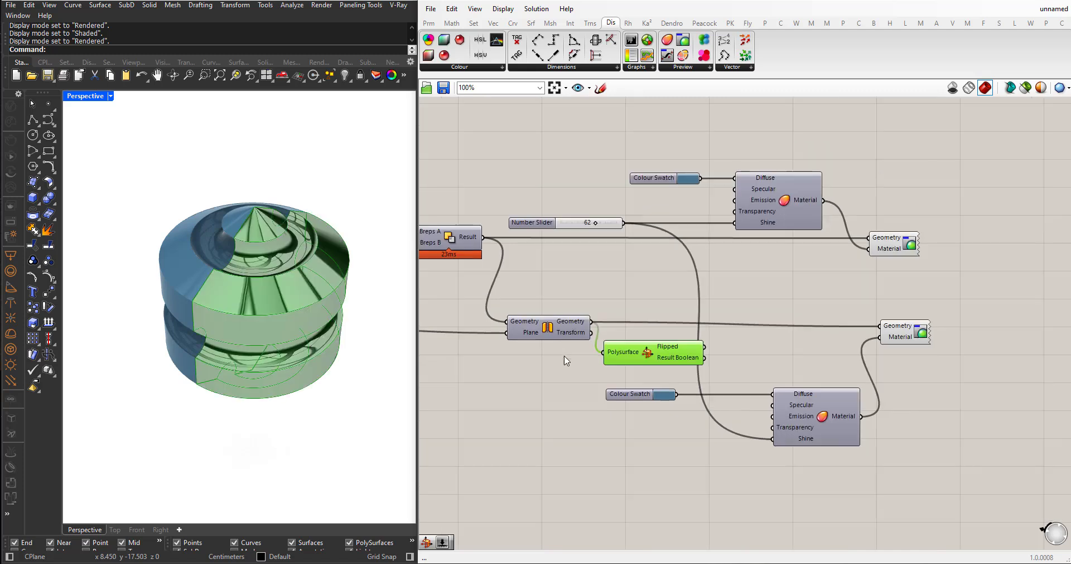
left_click_drag(705, 347, 880, 325)
- Turn off the Flip Polysurface component's own preview
left_click(550, 330)
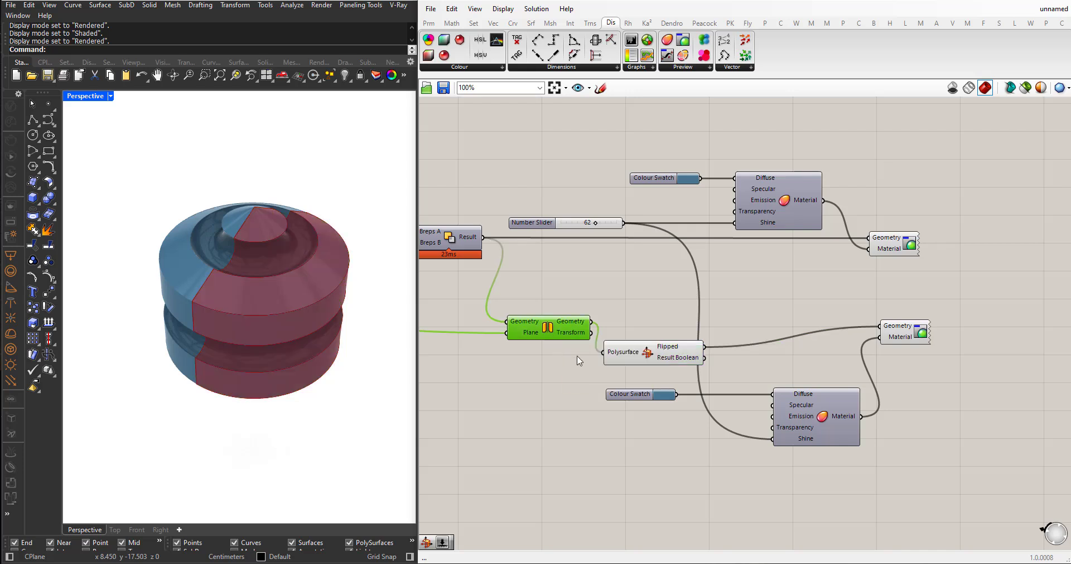
left_click(662, 361)
middle_click(664, 361)
left_click(683, 336)
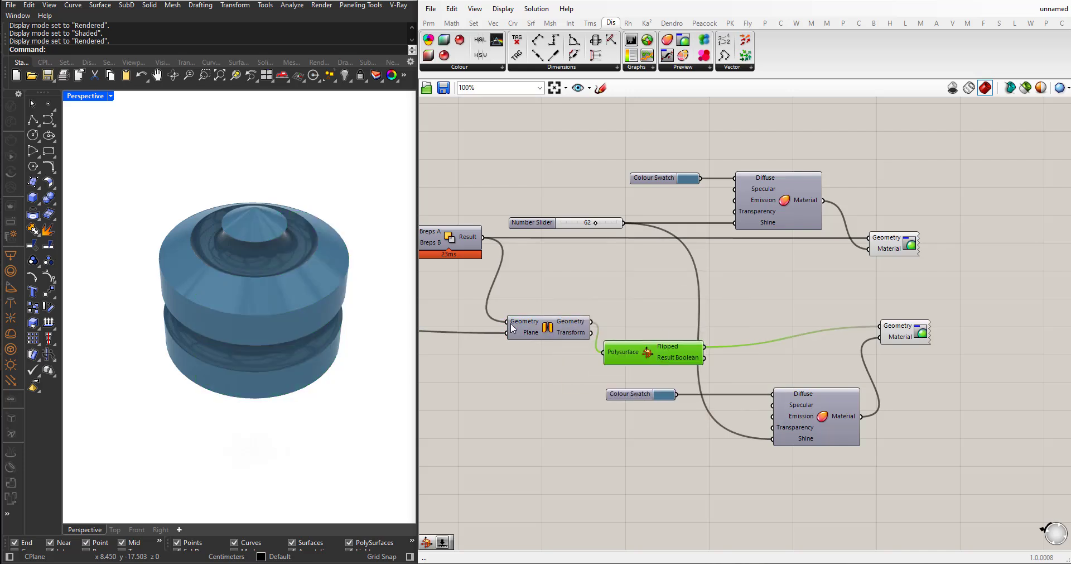
scroll(510, 324, "down", 2)
- Tidy the layout: flip beside transform, material pair up-right, lower swatch by its material
left_click(519, 323)
left_click_drag(519, 323, 515, 323)
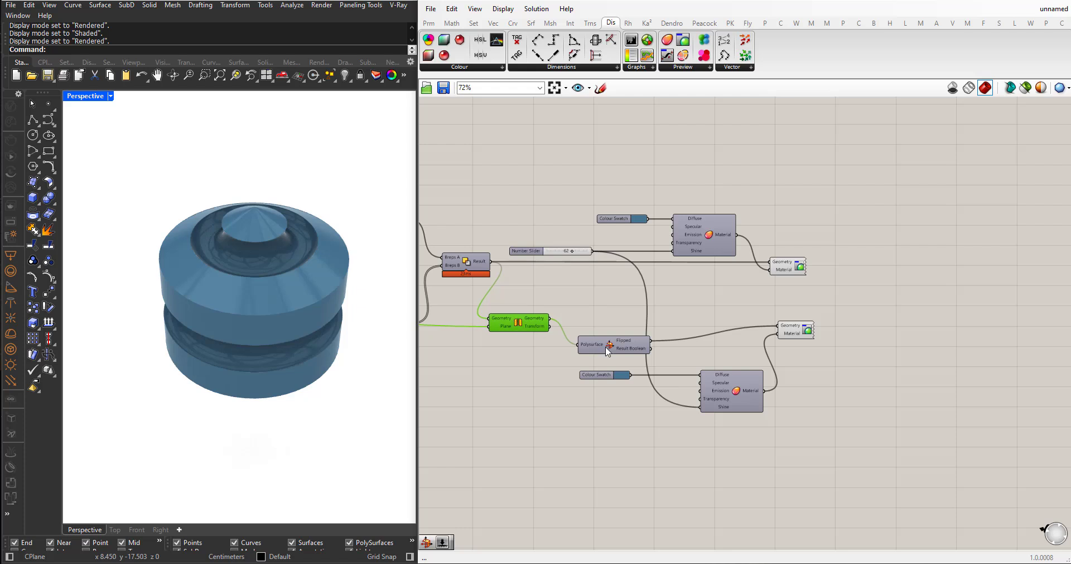
left_click_drag(611, 351, 594, 325)
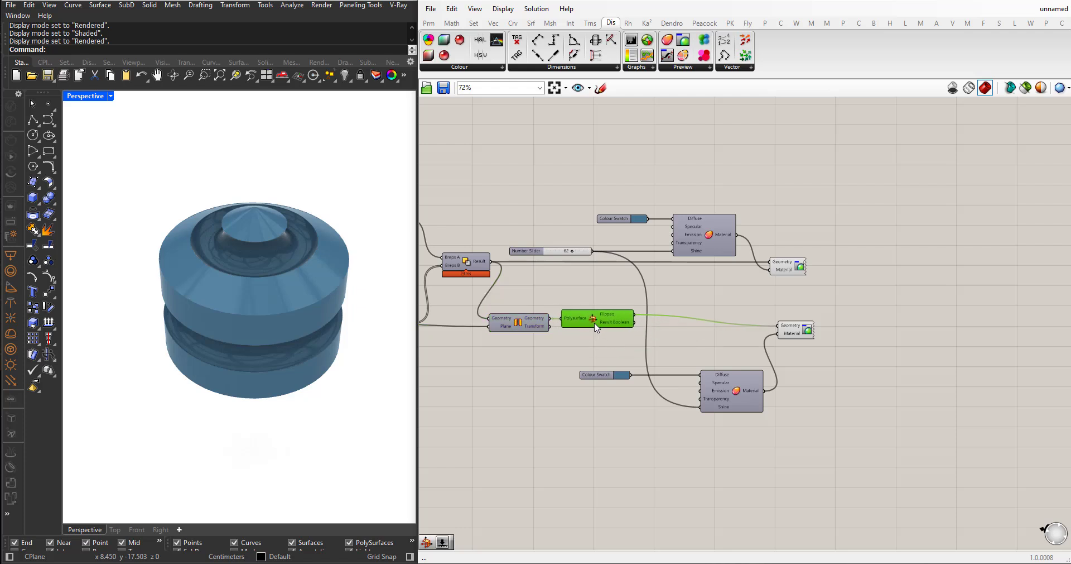
left_click_drag(813, 445, 695, 311)
left_click_drag(791, 335, 884, 328)
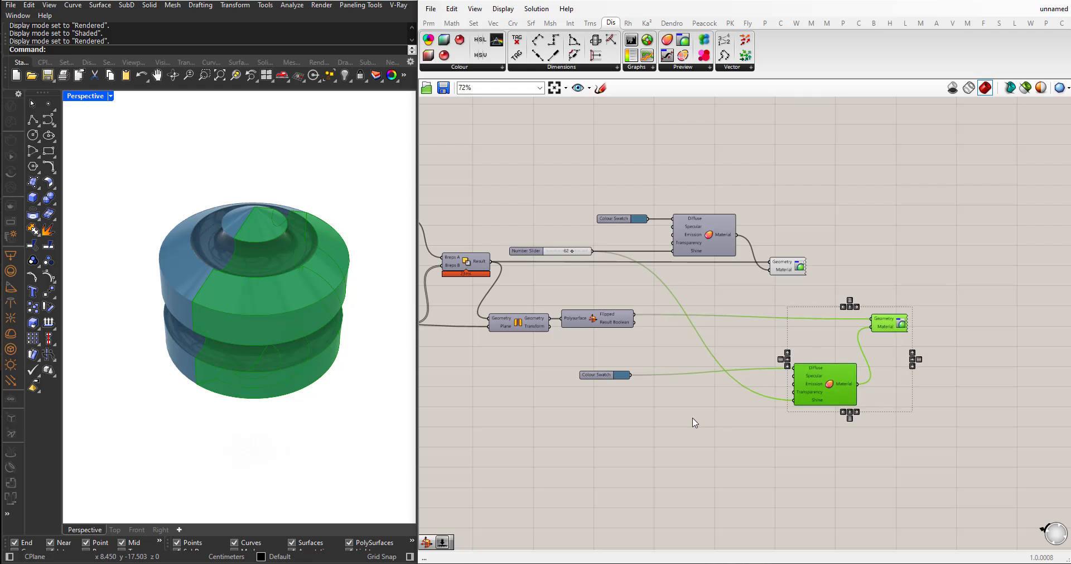
left_click(694, 422)
left_click_drag(609, 383, 749, 377)
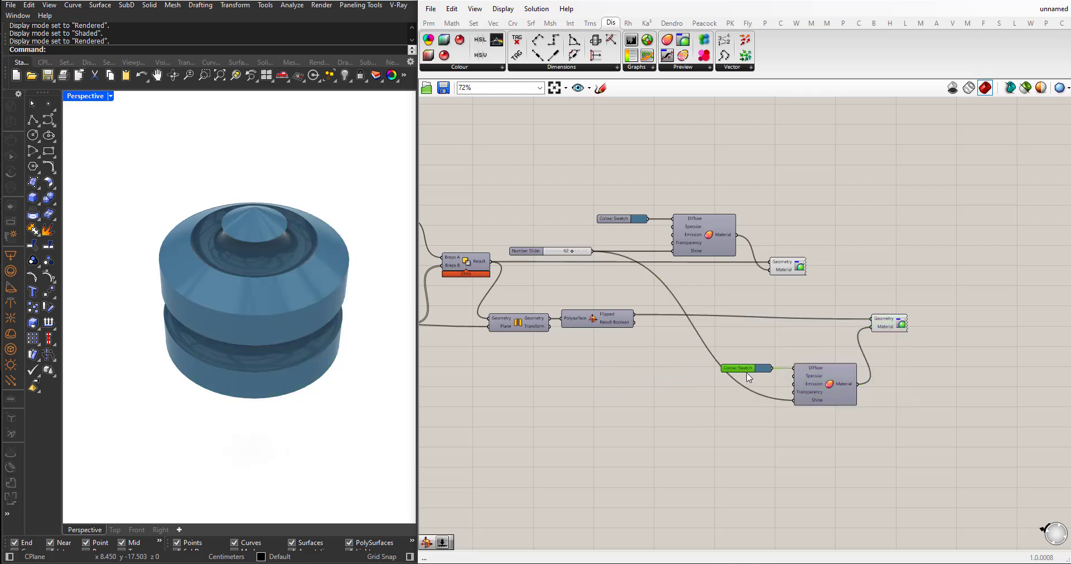
right_click_drag(260, 320, 287, 345)
- Lighten the lower Colour Swatch to pale blue: hue 204, saturation 14, value 86
scroll(580, 323, "up", 2)
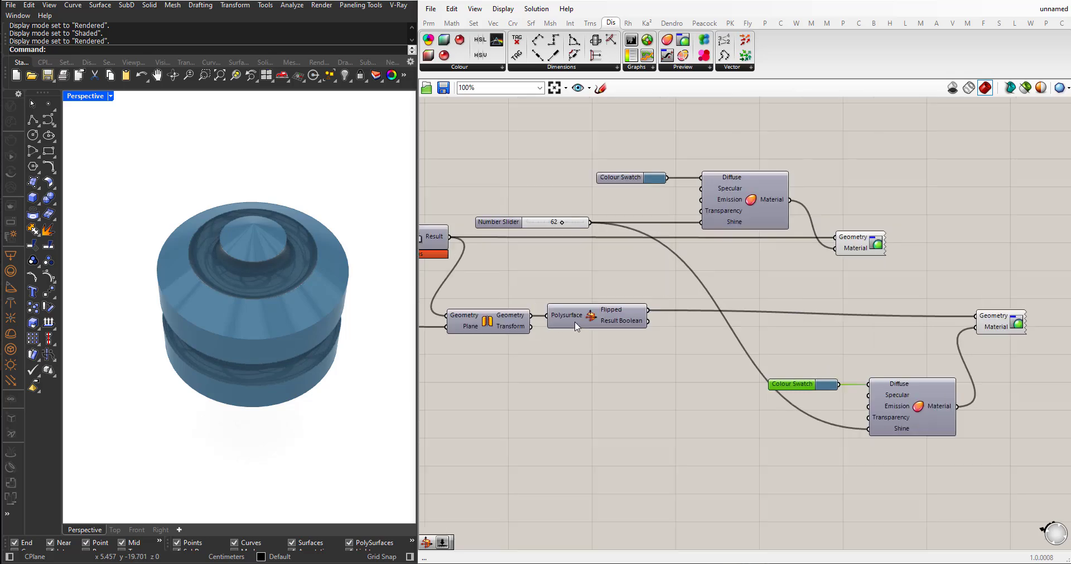
scroll(616, 363, "down", 1)
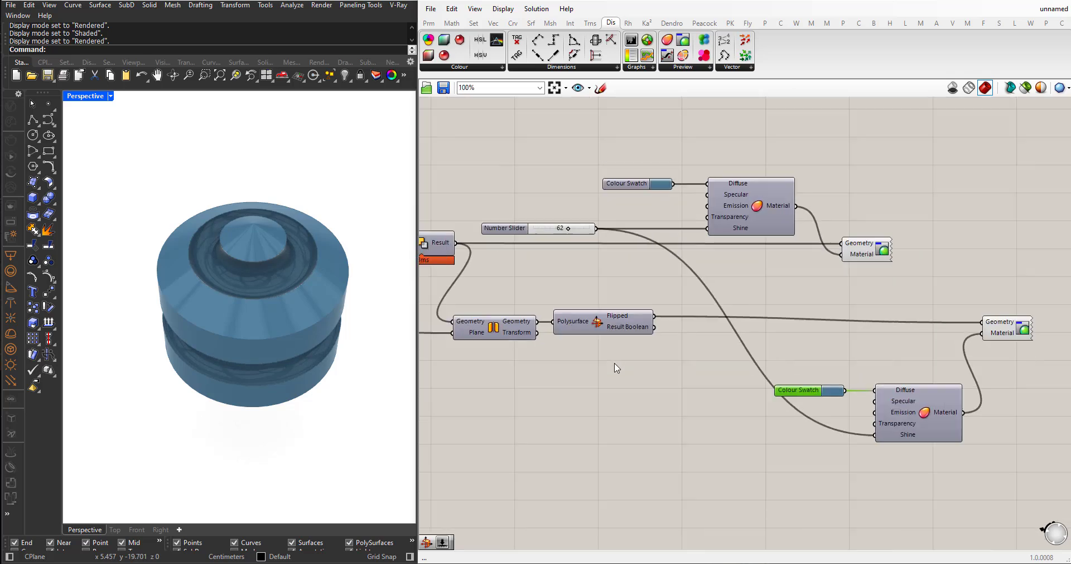
left_click(836, 391)
left_click_drag(898, 427, 926, 407)
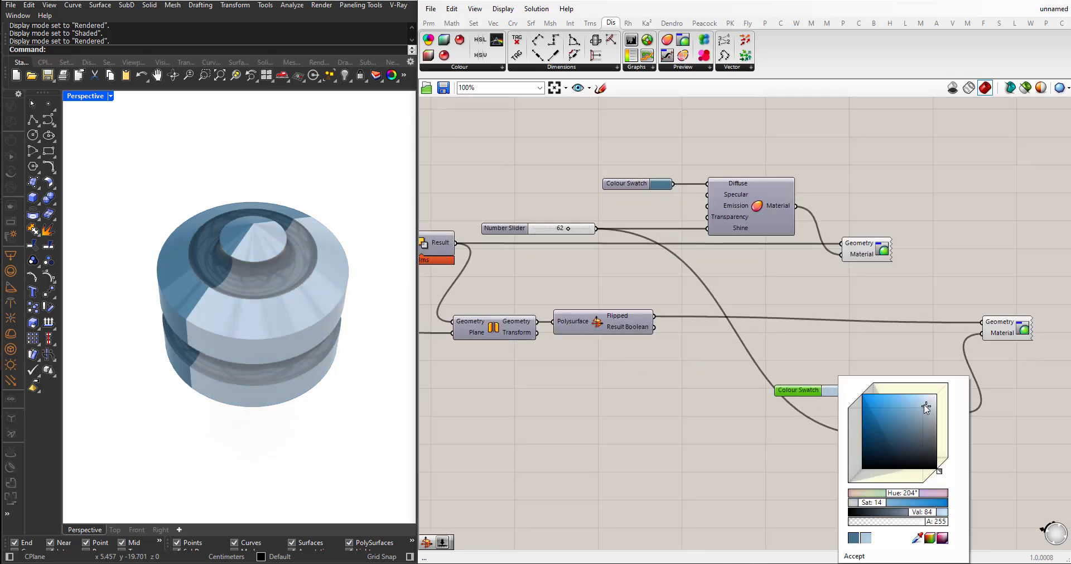
scroll(612, 329, "up", 1)
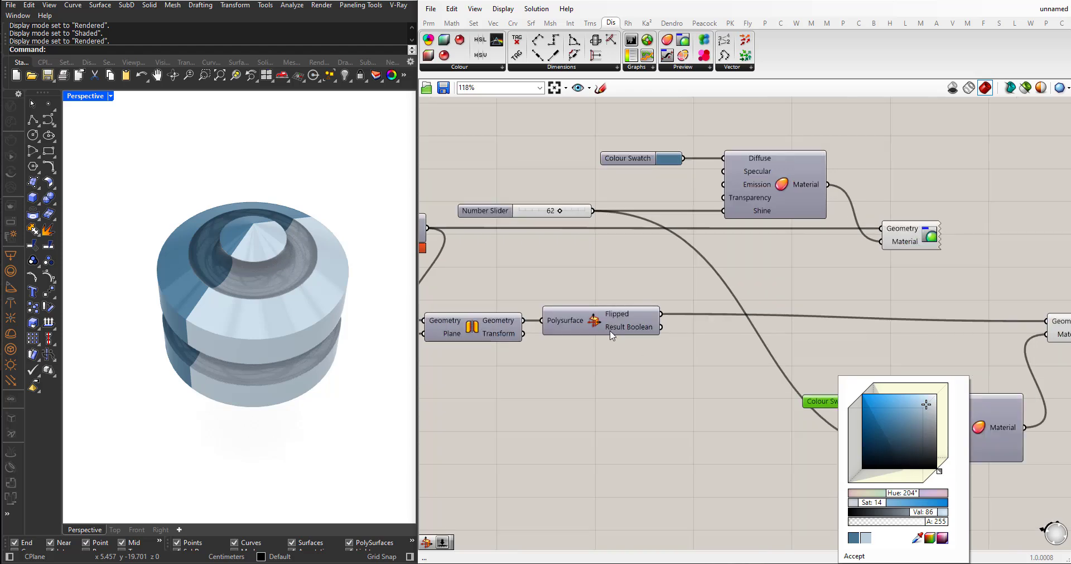
scroll(681, 364, "down", 3)
scroll(645, 383, "up", 2)
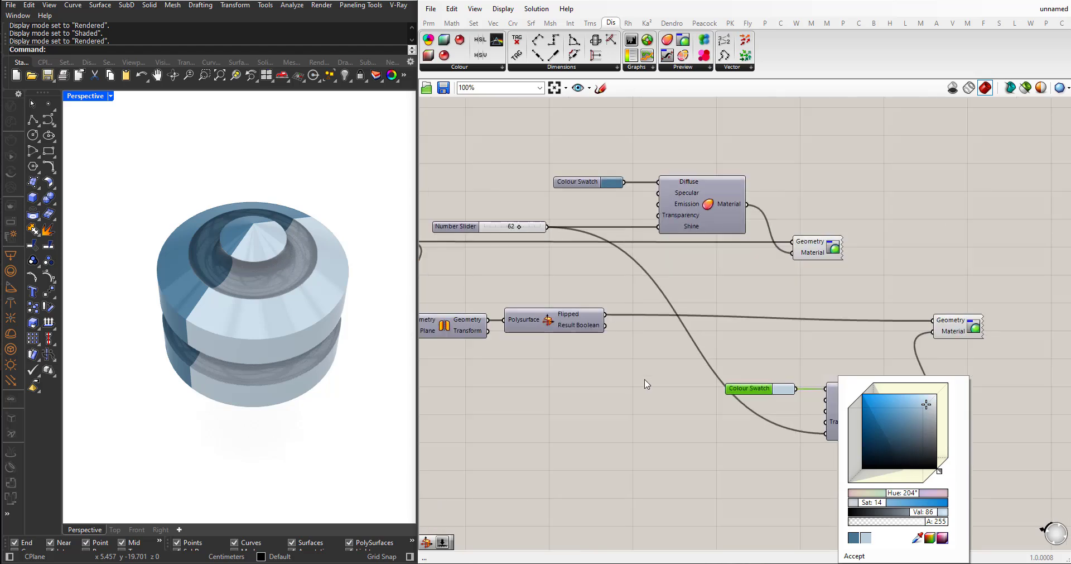
double_click(646, 382)
- Place a Rotate component fed by the Boolean Result, with its Angle input in degrees
type("rotate")
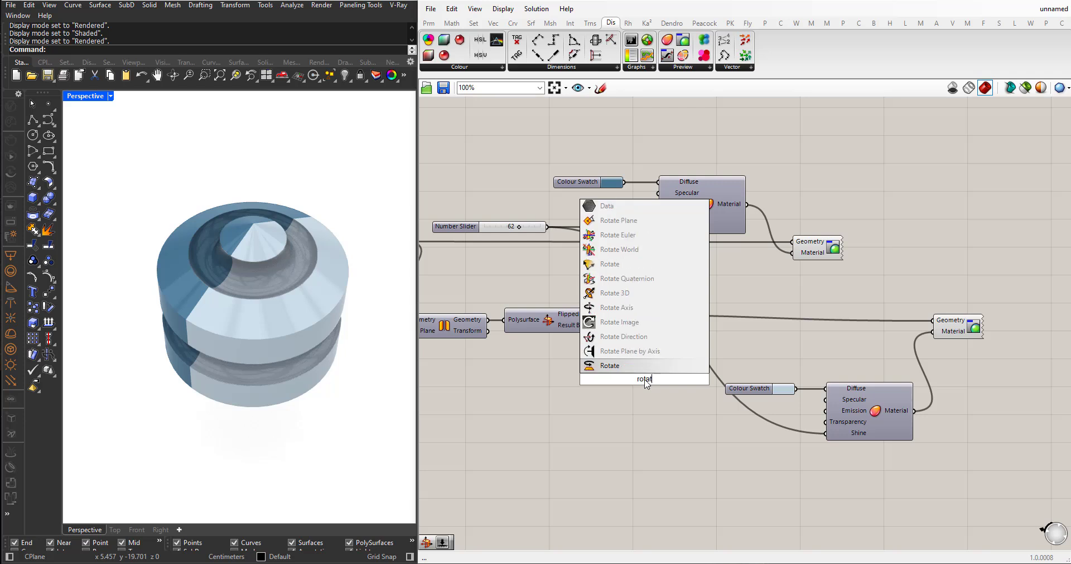
left_click(641, 365)
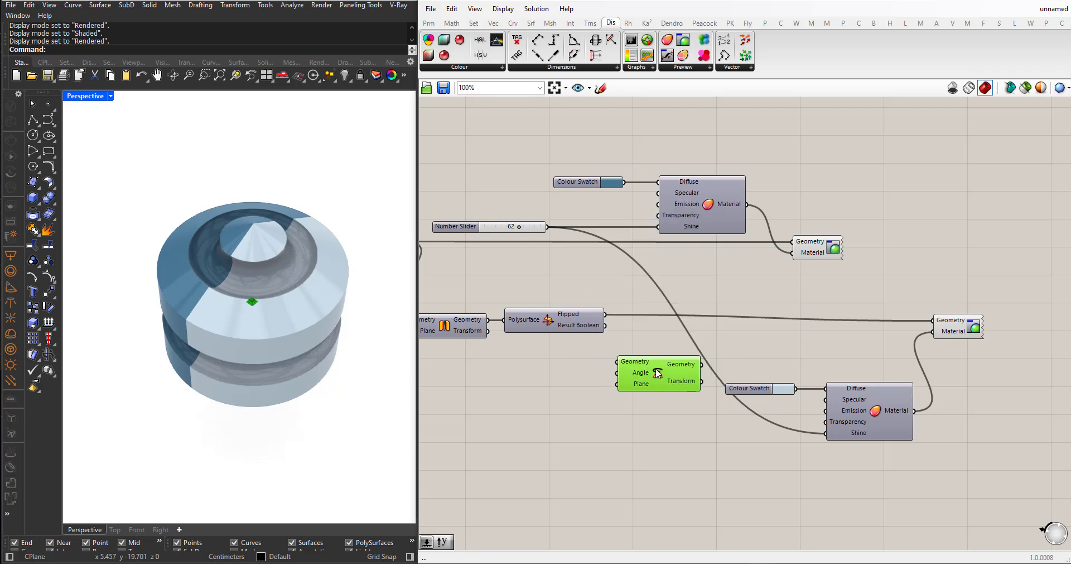
left_click_drag(605, 325, 617, 361)
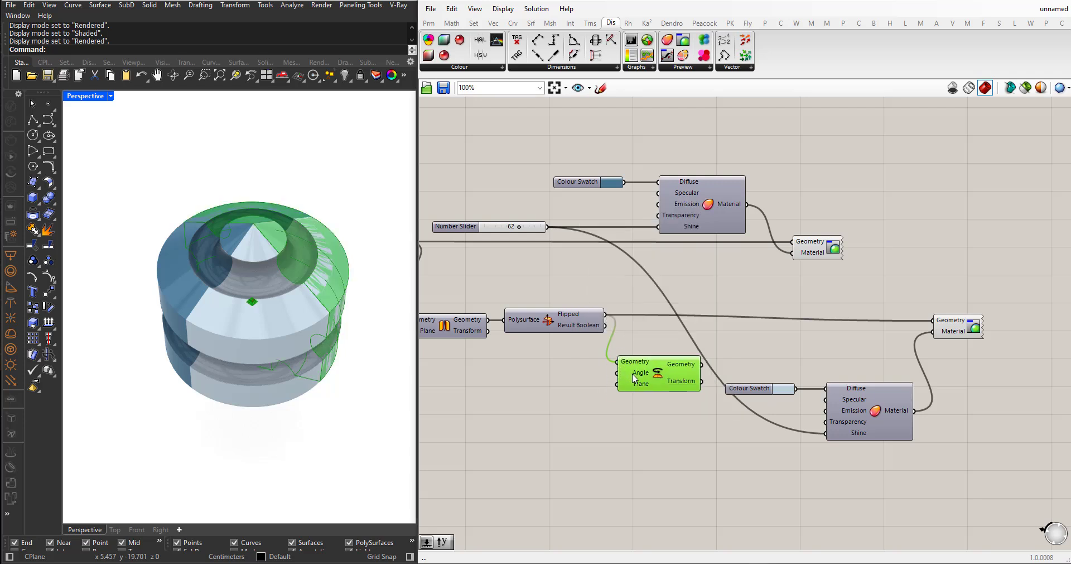
right_click(636, 372)
left_click(663, 447)
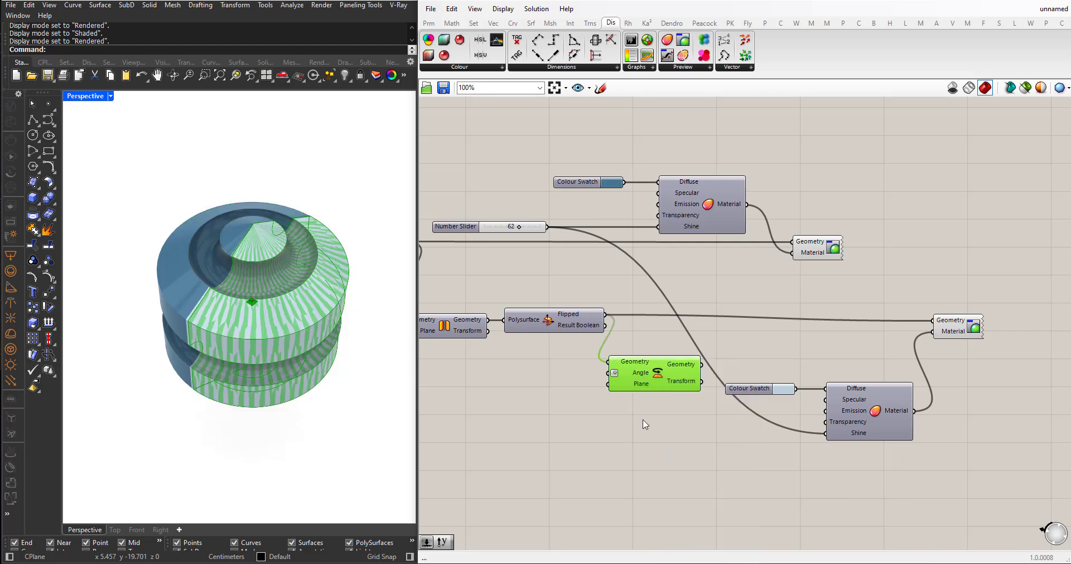
left_click_drag(639, 377, 651, 374)
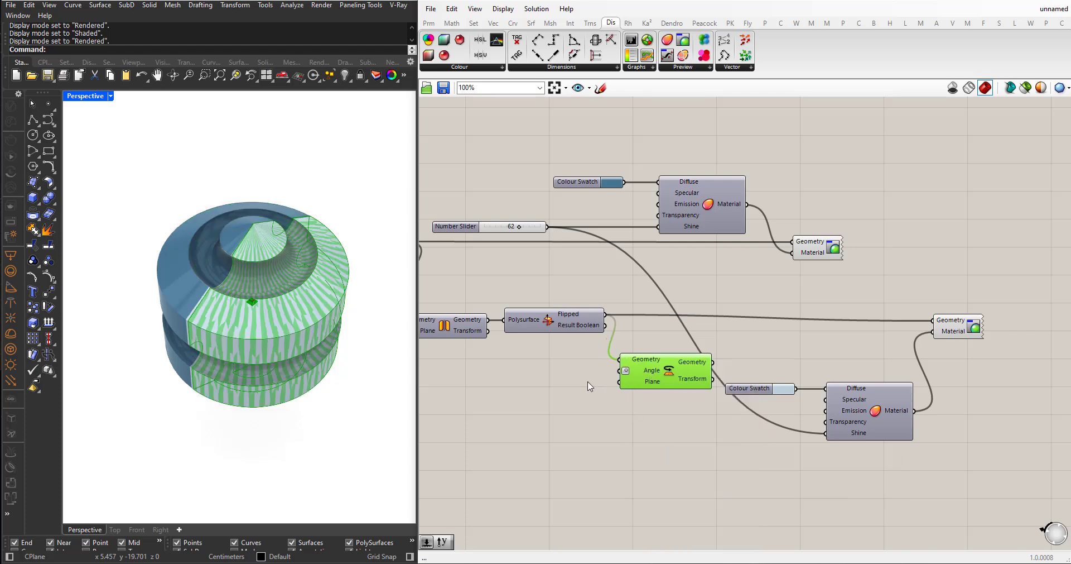
- Connect the plane to the Rotate component's Plane input
scroll(747, 385, "down", 5)
scroll(548, 357, "up", 4)
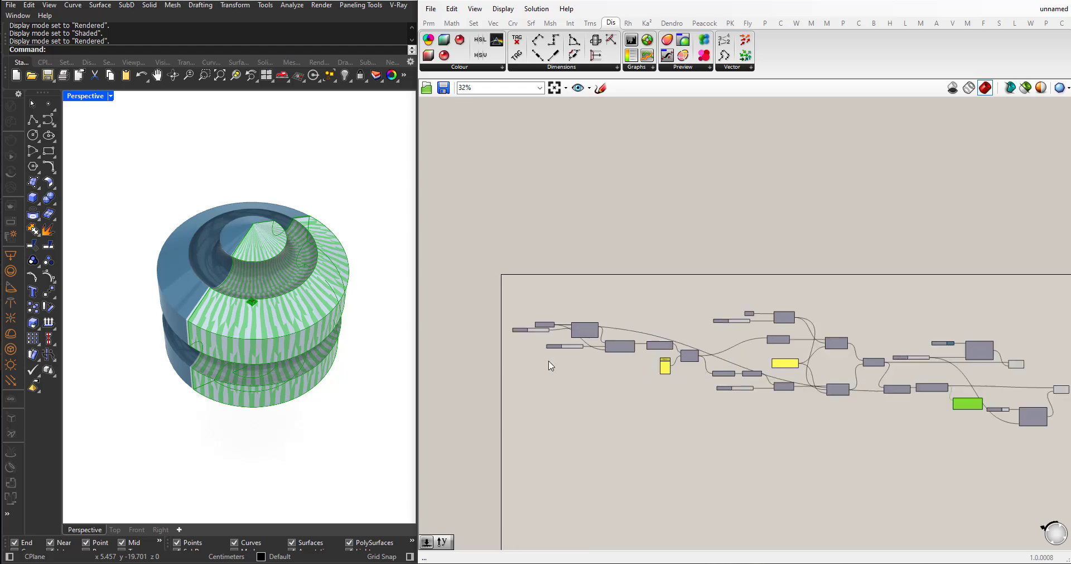
scroll(554, 331, "up", 3)
left_click_drag(564, 284, 617, 356)
scroll(547, 340, "down", 5)
scroll(837, 399, "up", 6)
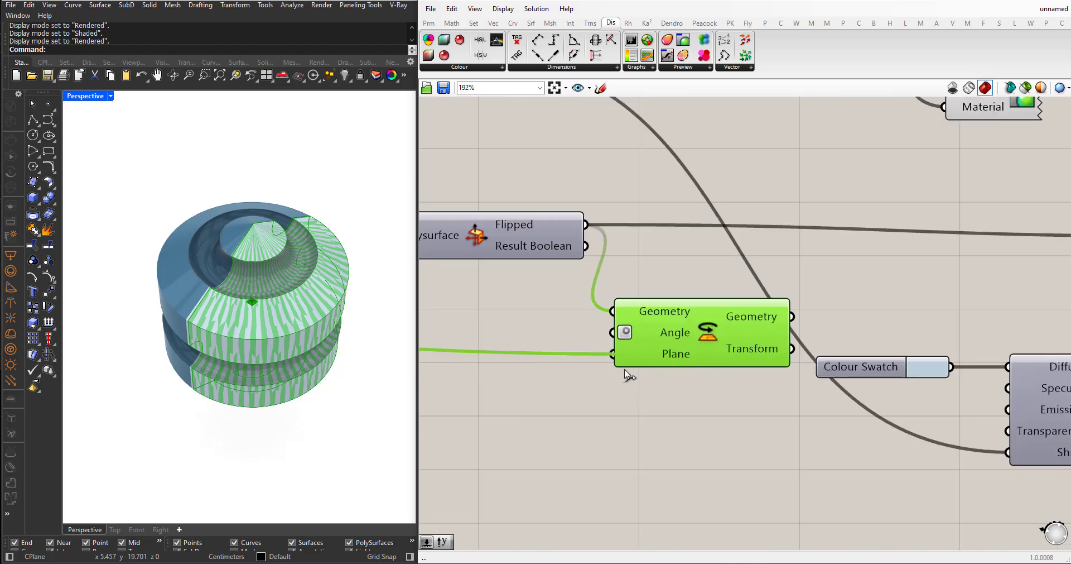
scroll(693, 434, "down", 2)
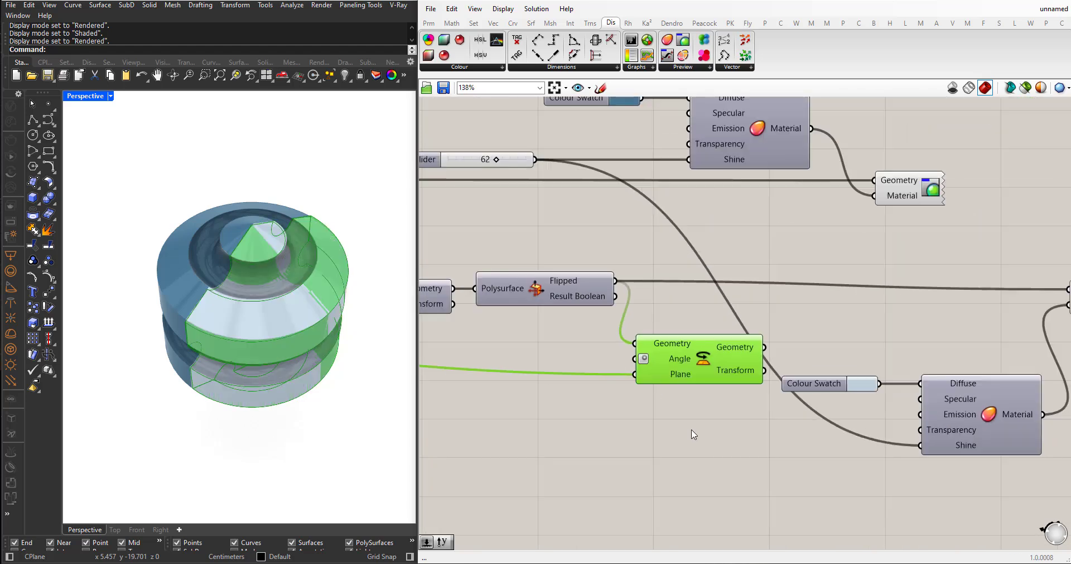
- Drive the rotation angle with a 60 Number Slider and send the rotated geometry to the second Custom Preview
double_click(601, 369)
type("60")
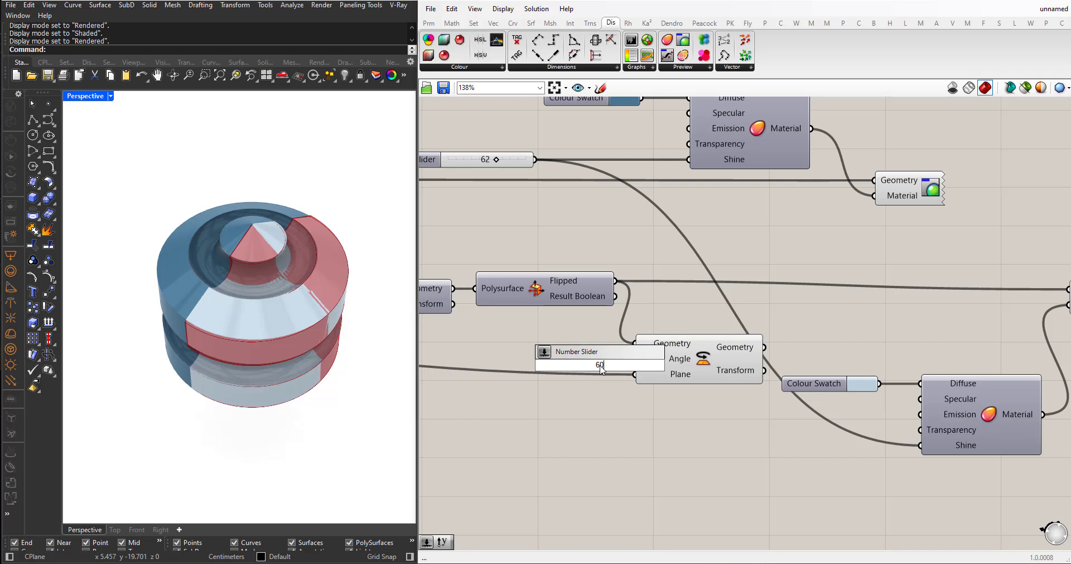
key("Return")
left_click_drag(557, 364, 495, 359)
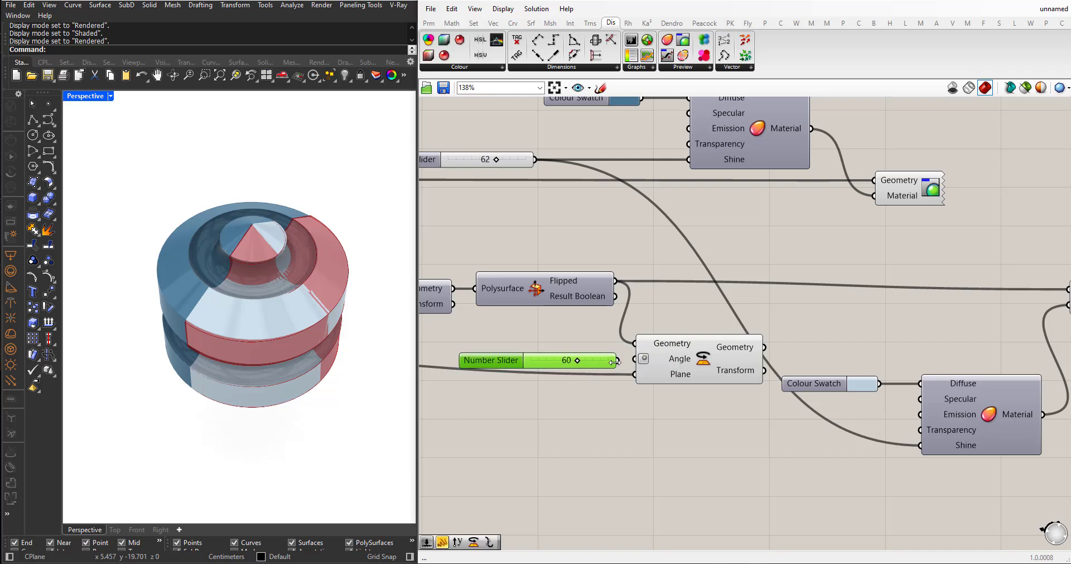
left_click_drag(617, 361, 906, 307)
scroll(694, 370, "down", 3)
left_click_drag(641, 407, 518, 333)
- Turn off preview of the selected components and orbit the model to another angle
key("space")
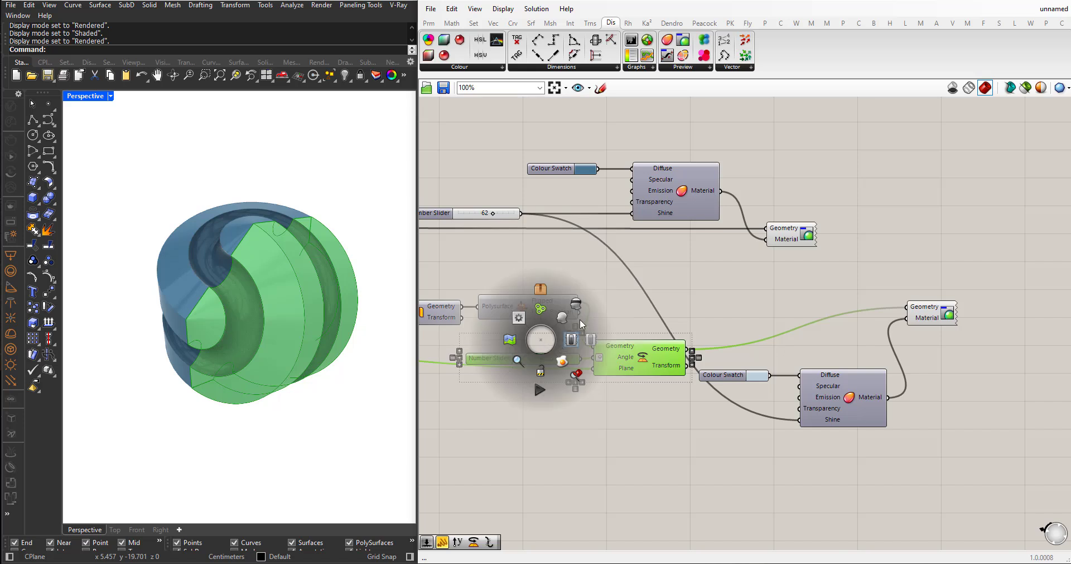
left_click(581, 319)
right_click_drag(279, 346, 223, 331)
scroll(638, 376, "down", 1)
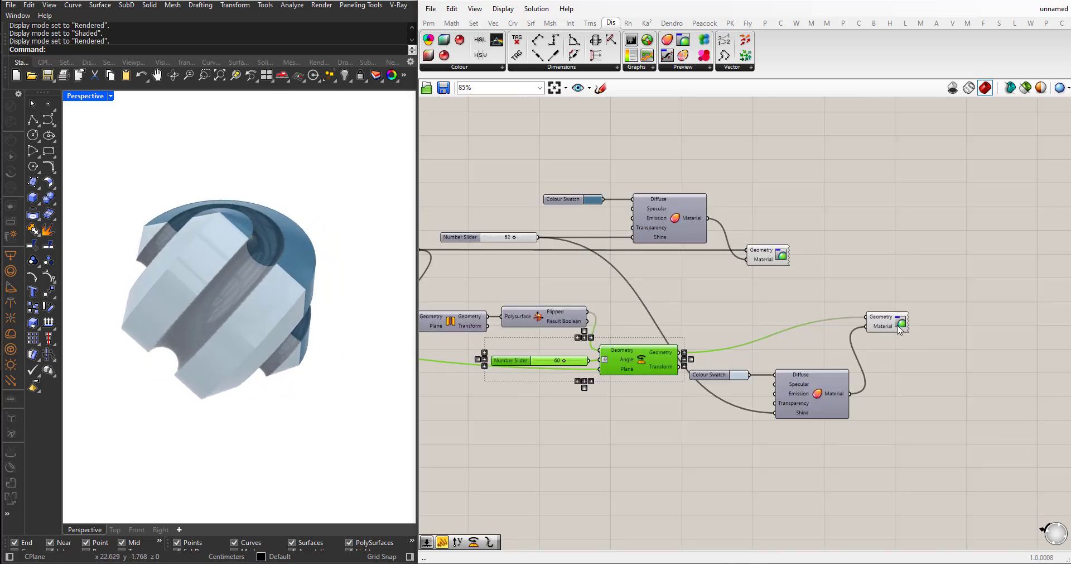
right_click_drag(260, 317, 256, 316)
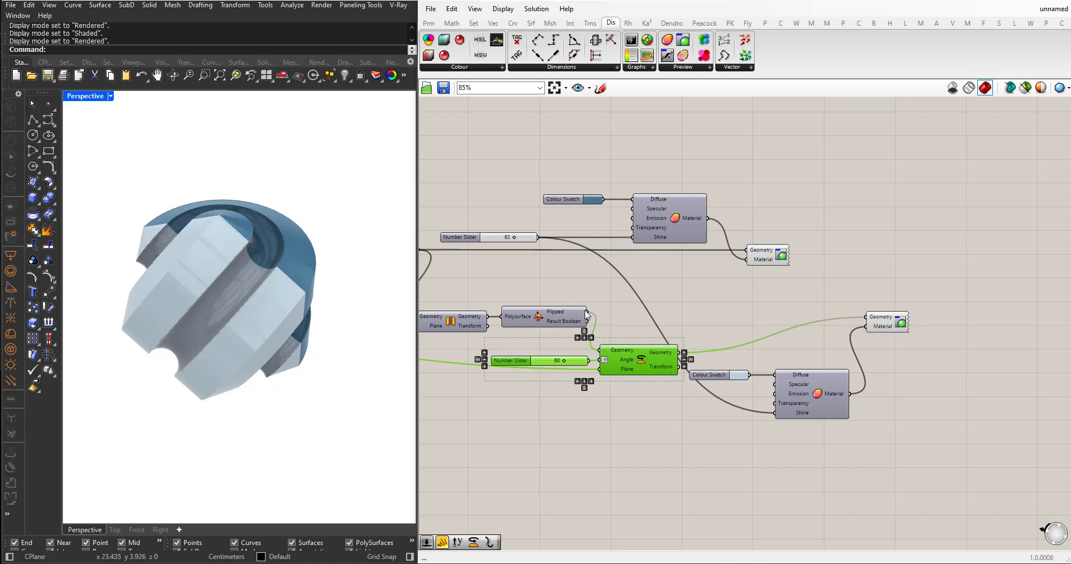
- Preview the unrotated boolean result and wire the top blue swatch into the lower material's Diffuse
left_click_drag(588, 312, 866, 316)
mouse_move(206, 262)
right_mouse_down()
mouse_move(212, 223)
mouse_move(168, 234)
mouse_move(203, 275)
right_mouse_up()
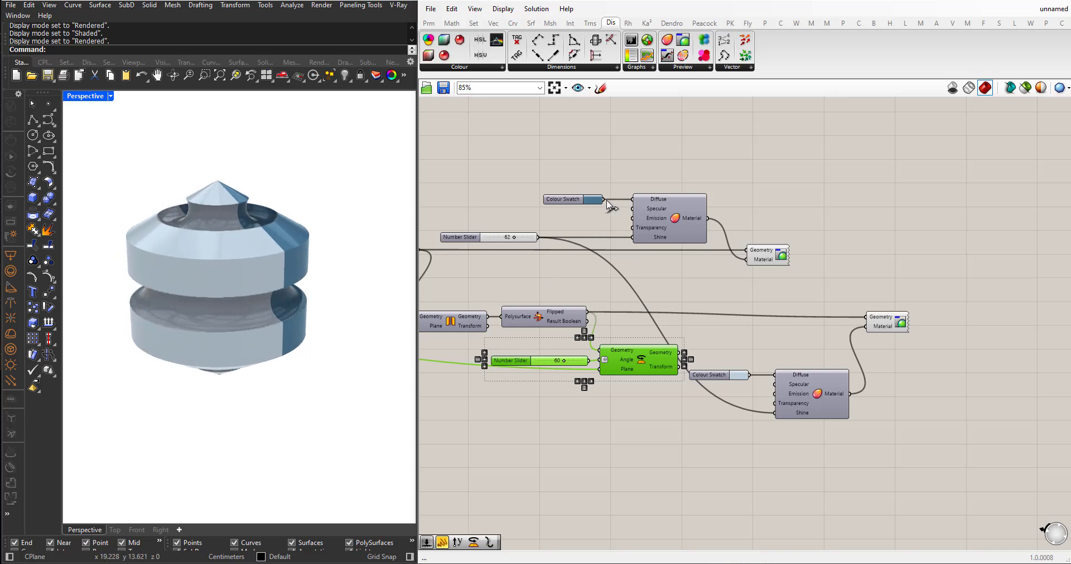
left_click_drag(604, 199, 775, 374)
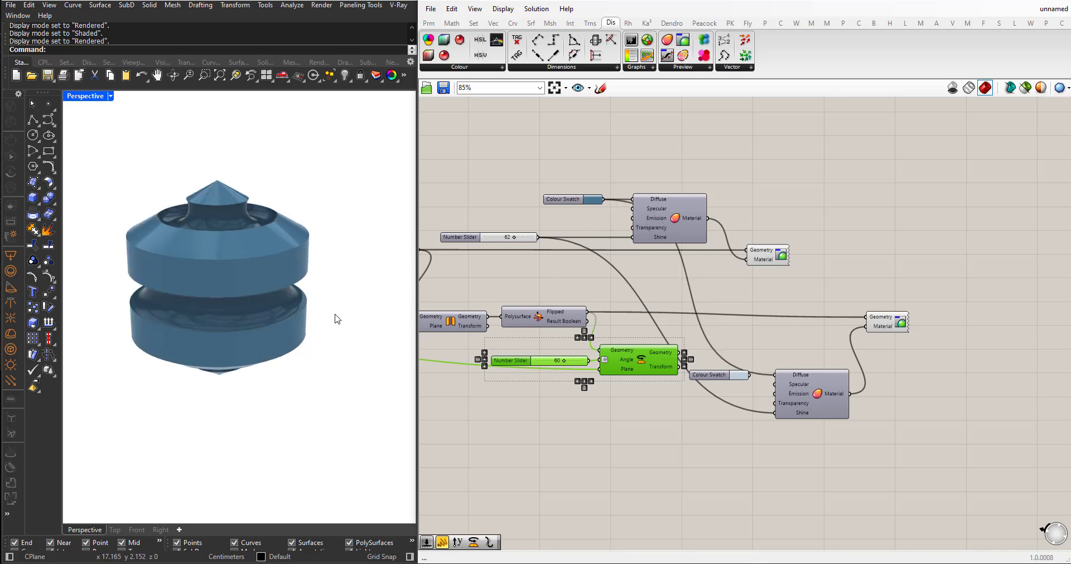
right_click_drag(337, 318, 328, 334)
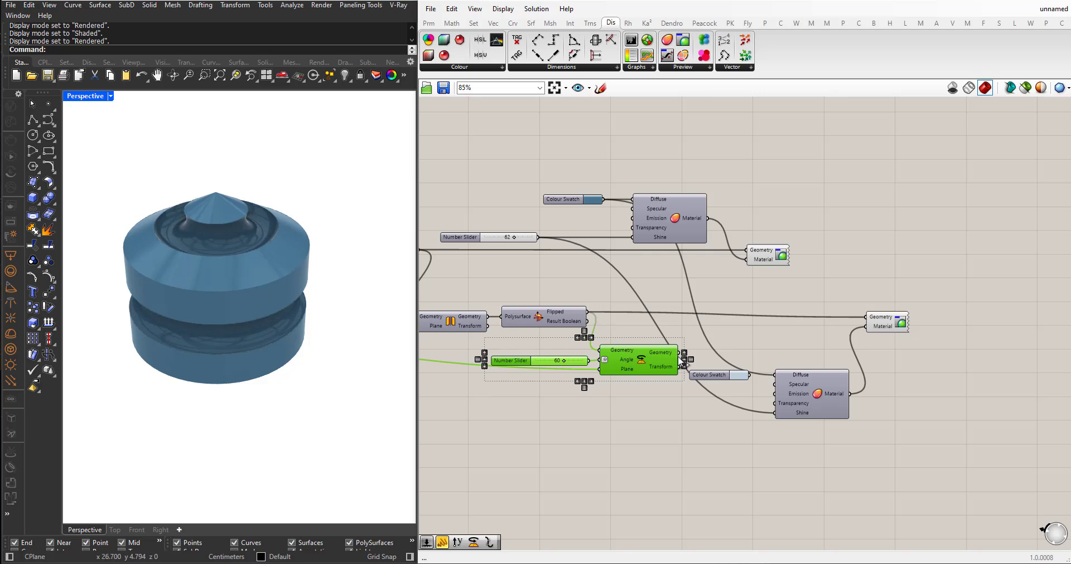
- Reconnect Rotate Geometry to the second Custom Preview and inspect the combined twisted solid
left_click_drag(681, 353, 868, 317)
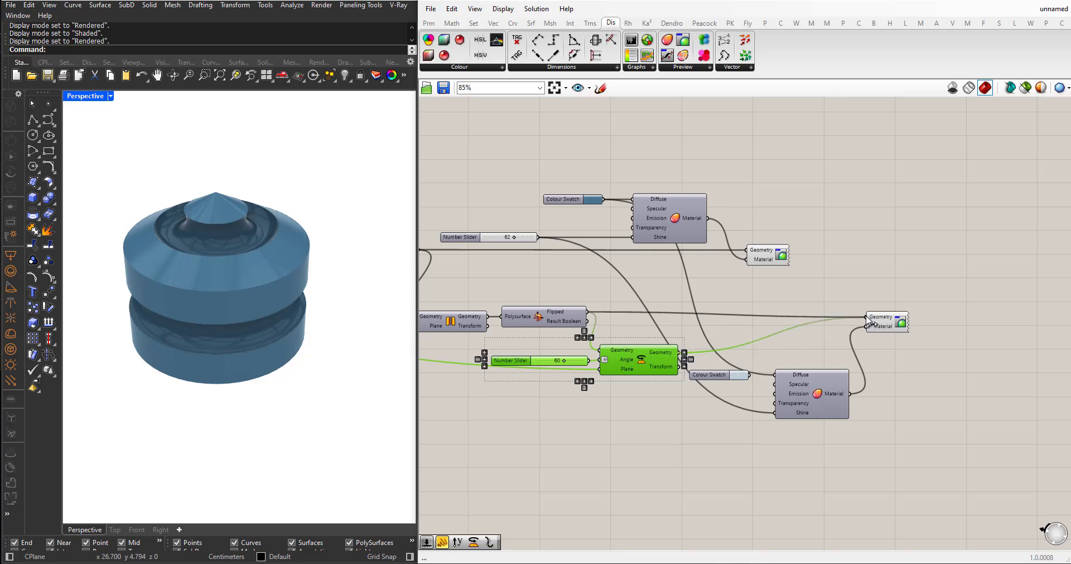
right_click_drag(324, 315, 292, 304)
scroll(854, 378, "down", 3)
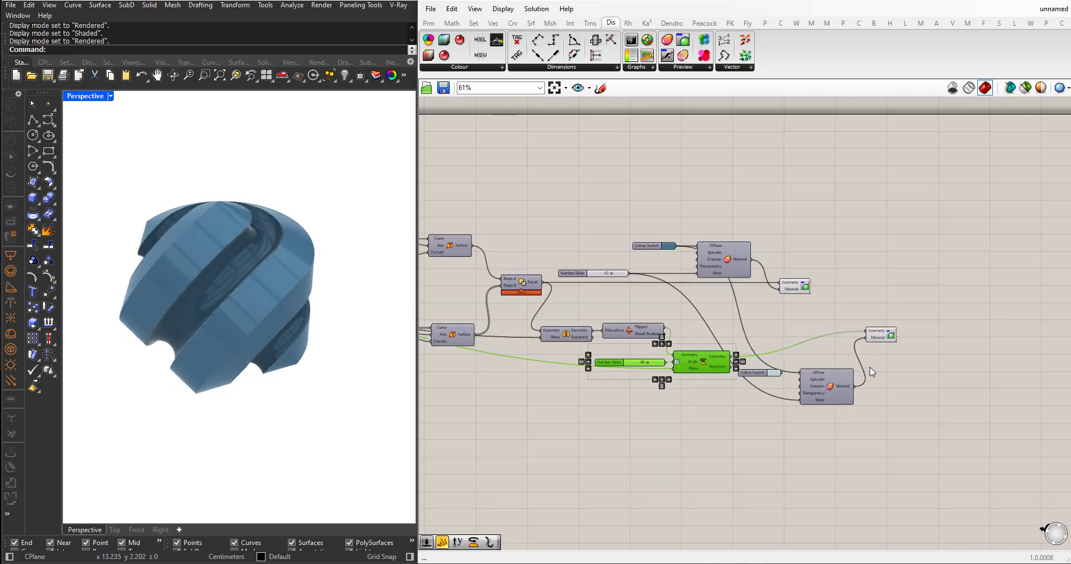
scroll(845, 375, "up", 3)
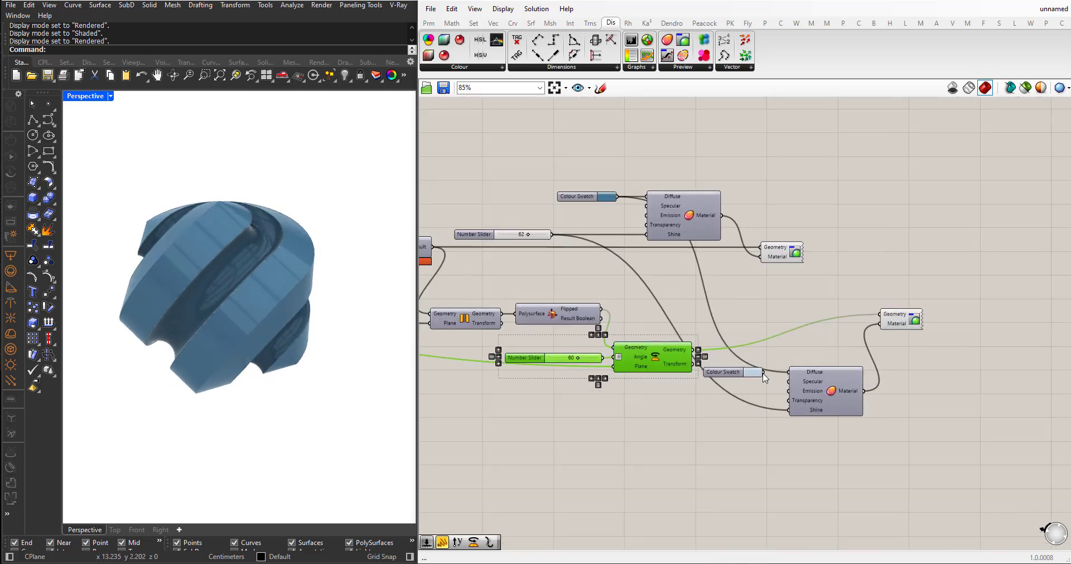
- Reconnect the second swatch to the lower material and set it to pale gold, hue 45°
left_click_drag(763, 371, 789, 372)
left_click(754, 372)
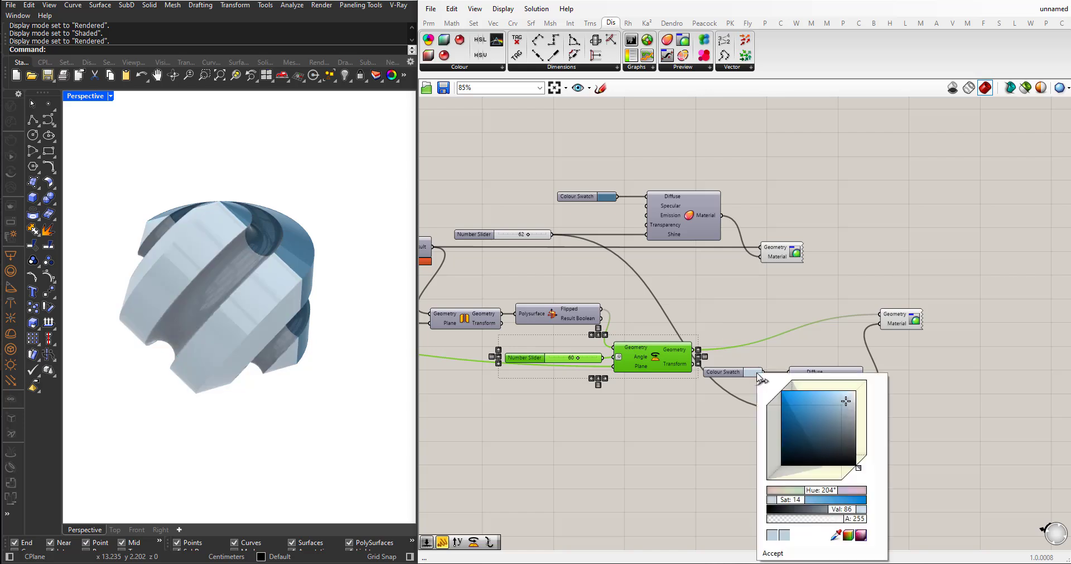
left_click_drag(820, 422, 832, 436)
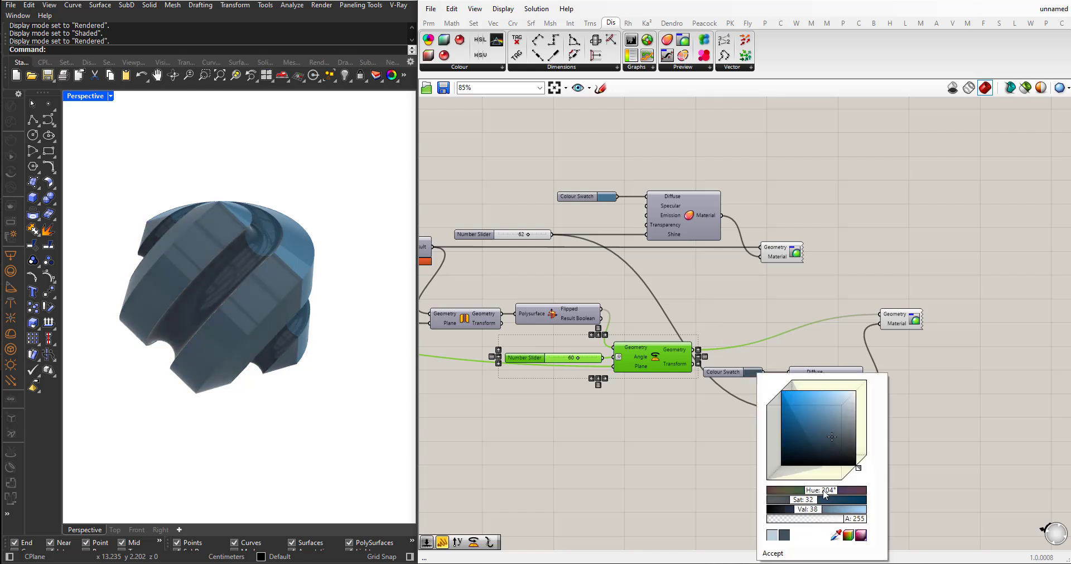
left_click_drag(825, 491, 780, 491)
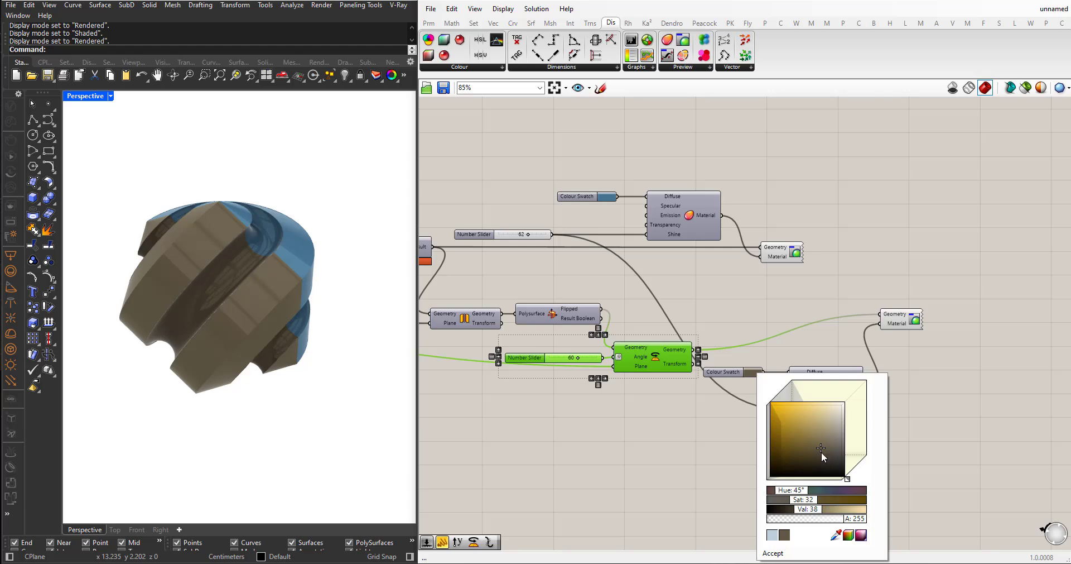
left_click(812, 426)
left_click_drag(812, 425, 810, 415)
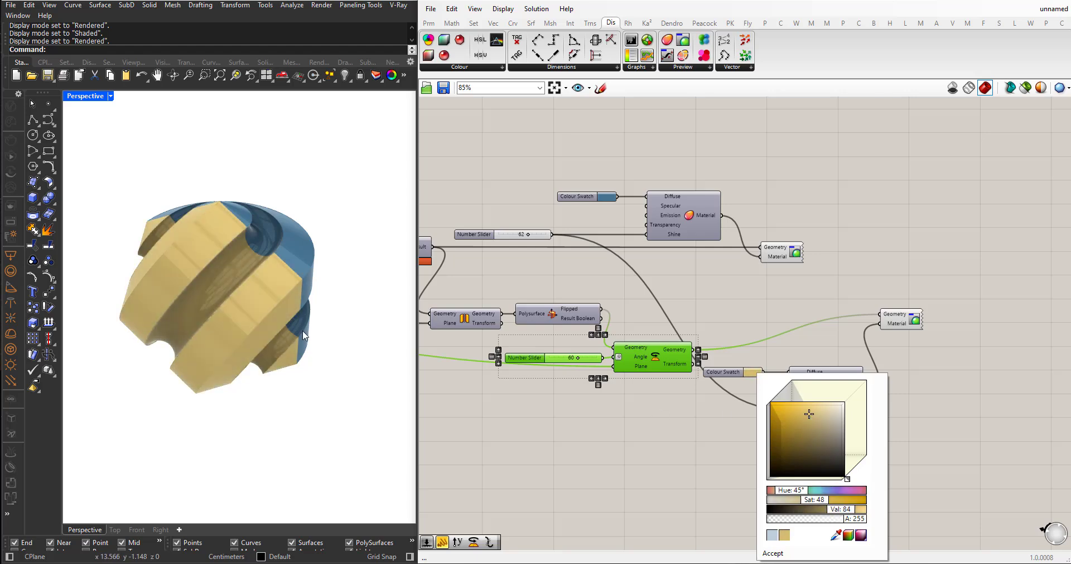
mouse_move(304, 335)
right_mouse_down()
mouse_move(303, 358)
mouse_move(326, 353)
mouse_move(309, 339)
right_mouse_up()
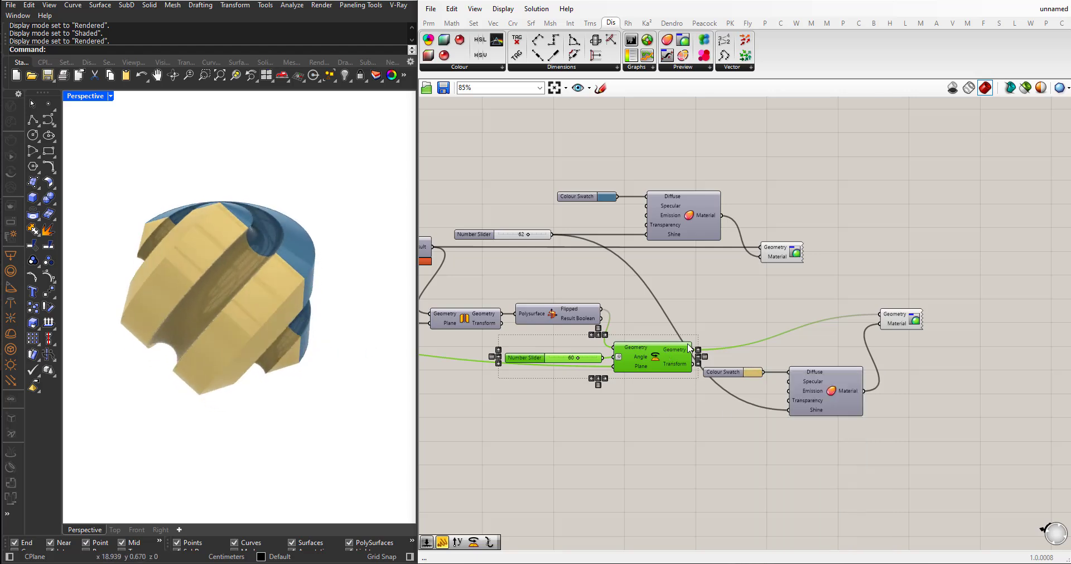
scroll(764, 337, "down", 6)
- Lower the polygon slider from 13 to 12
scroll(593, 327, "up", 6)
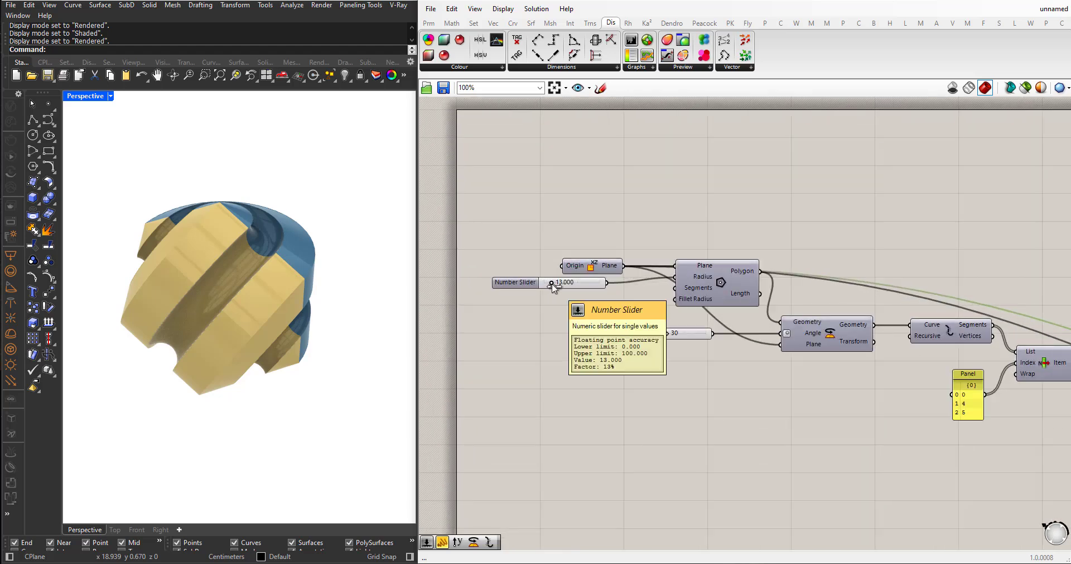
left_click_drag(552, 284, 551, 283)
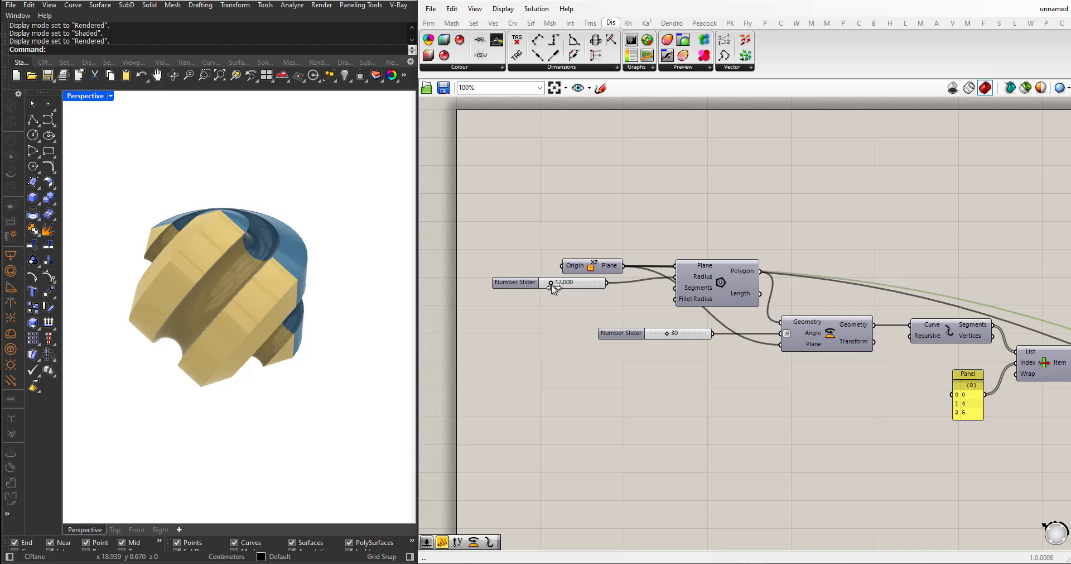
scroll(552, 287, "down", 3)
- Adjust the groove circle radius slider, leaving the radius at 1.89
right_click_drag(835, 392, 697, 402)
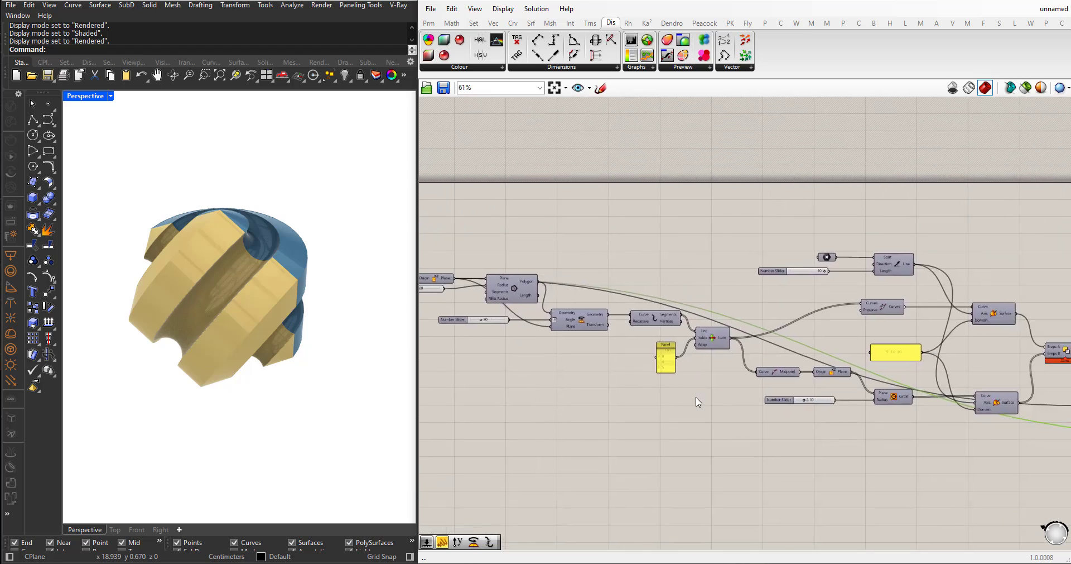
scroll(837, 412, "up", 5)
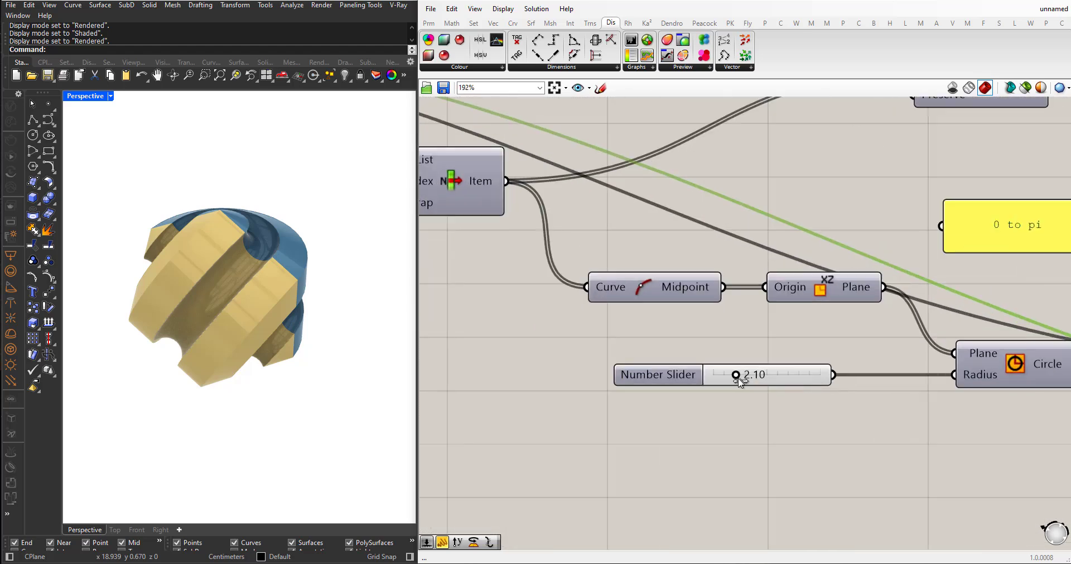
mouse_move(739, 379)
left_mouse_down()
mouse_move(764, 379)
mouse_move(721, 375)
mouse_move(738, 372)
left_mouse_up()
scroll(738, 372, "down", 8)
left_click_drag(658, 351, 904, 390)
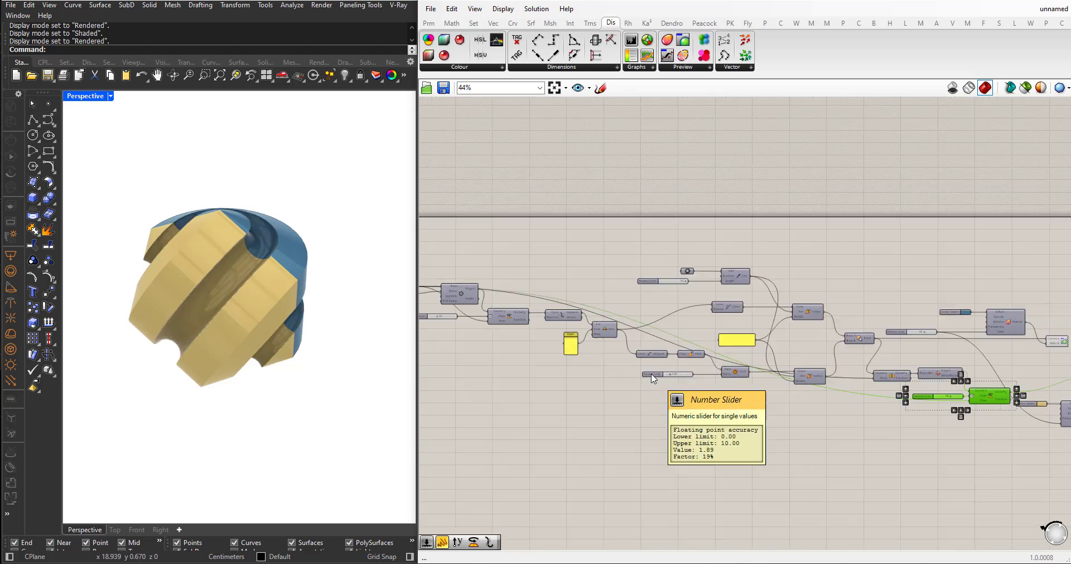
scroll(887, 407, "up", 2)
scroll(887, 406, "down", 1)
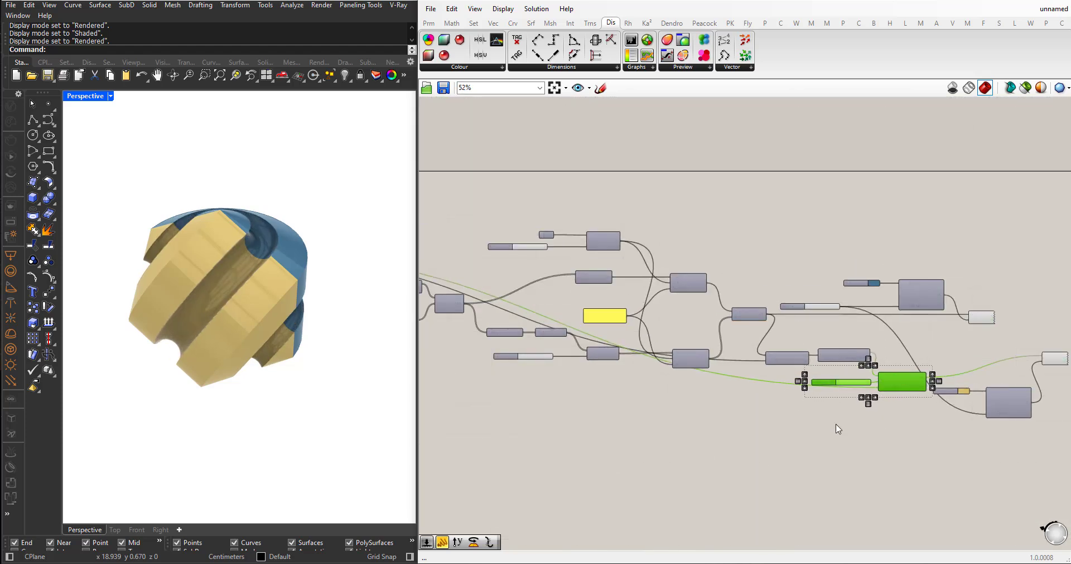